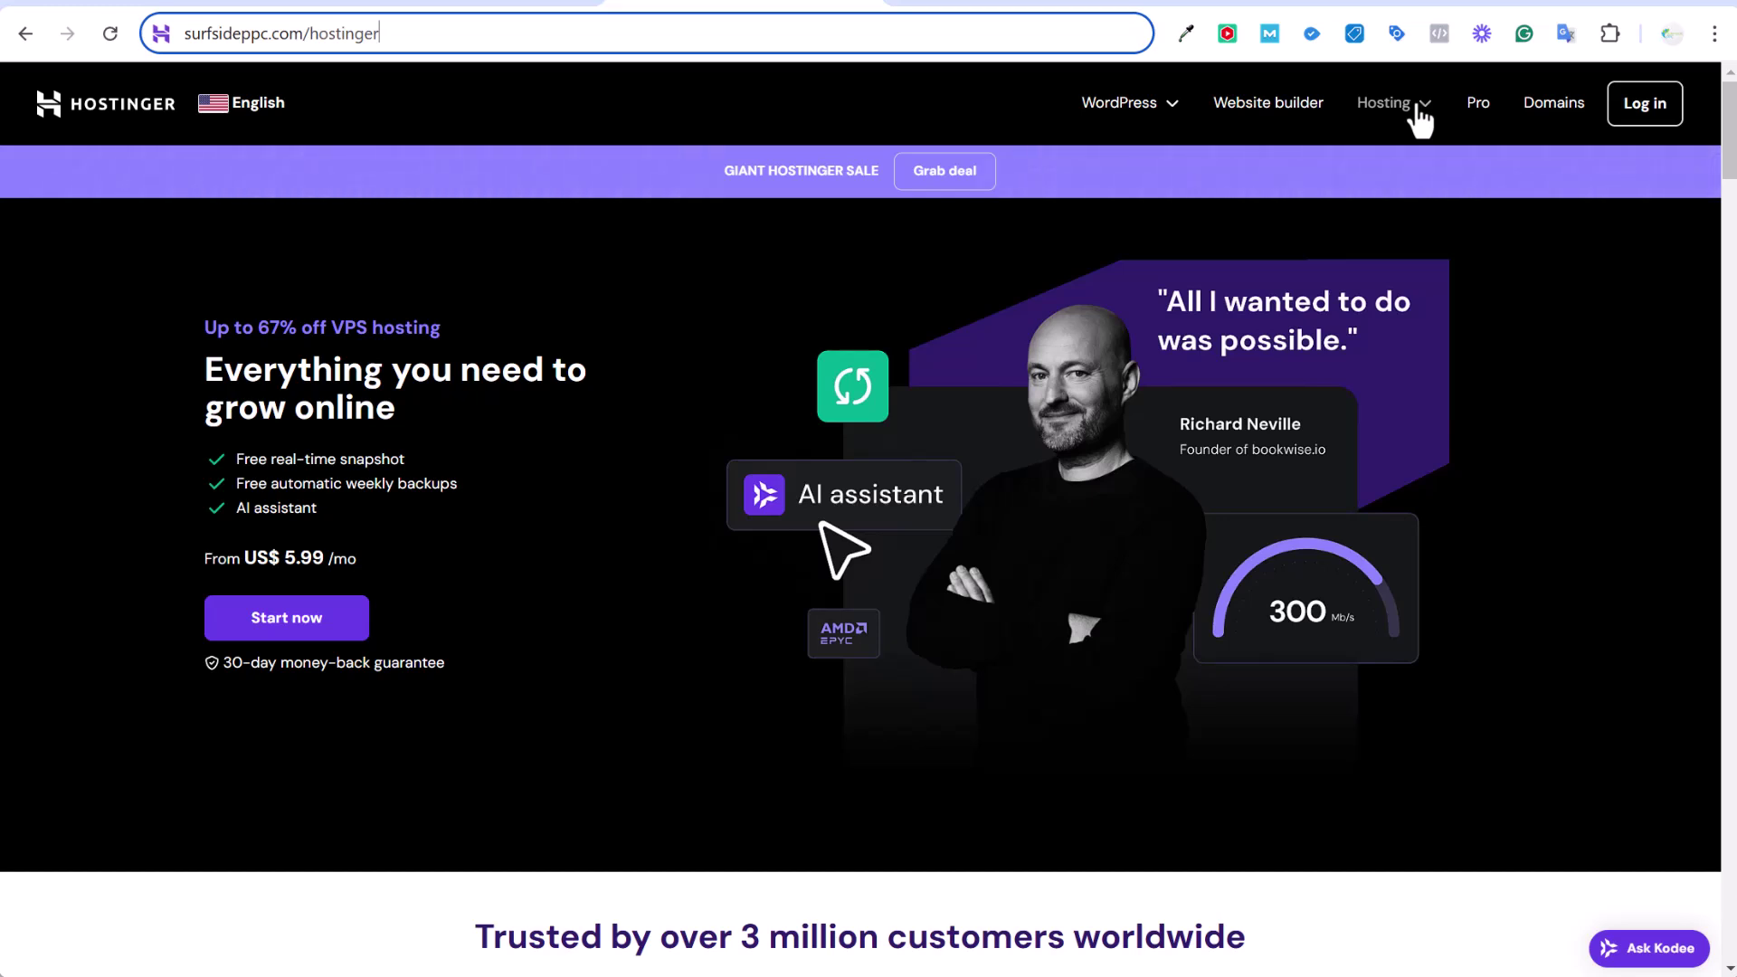
click(1142, 111)
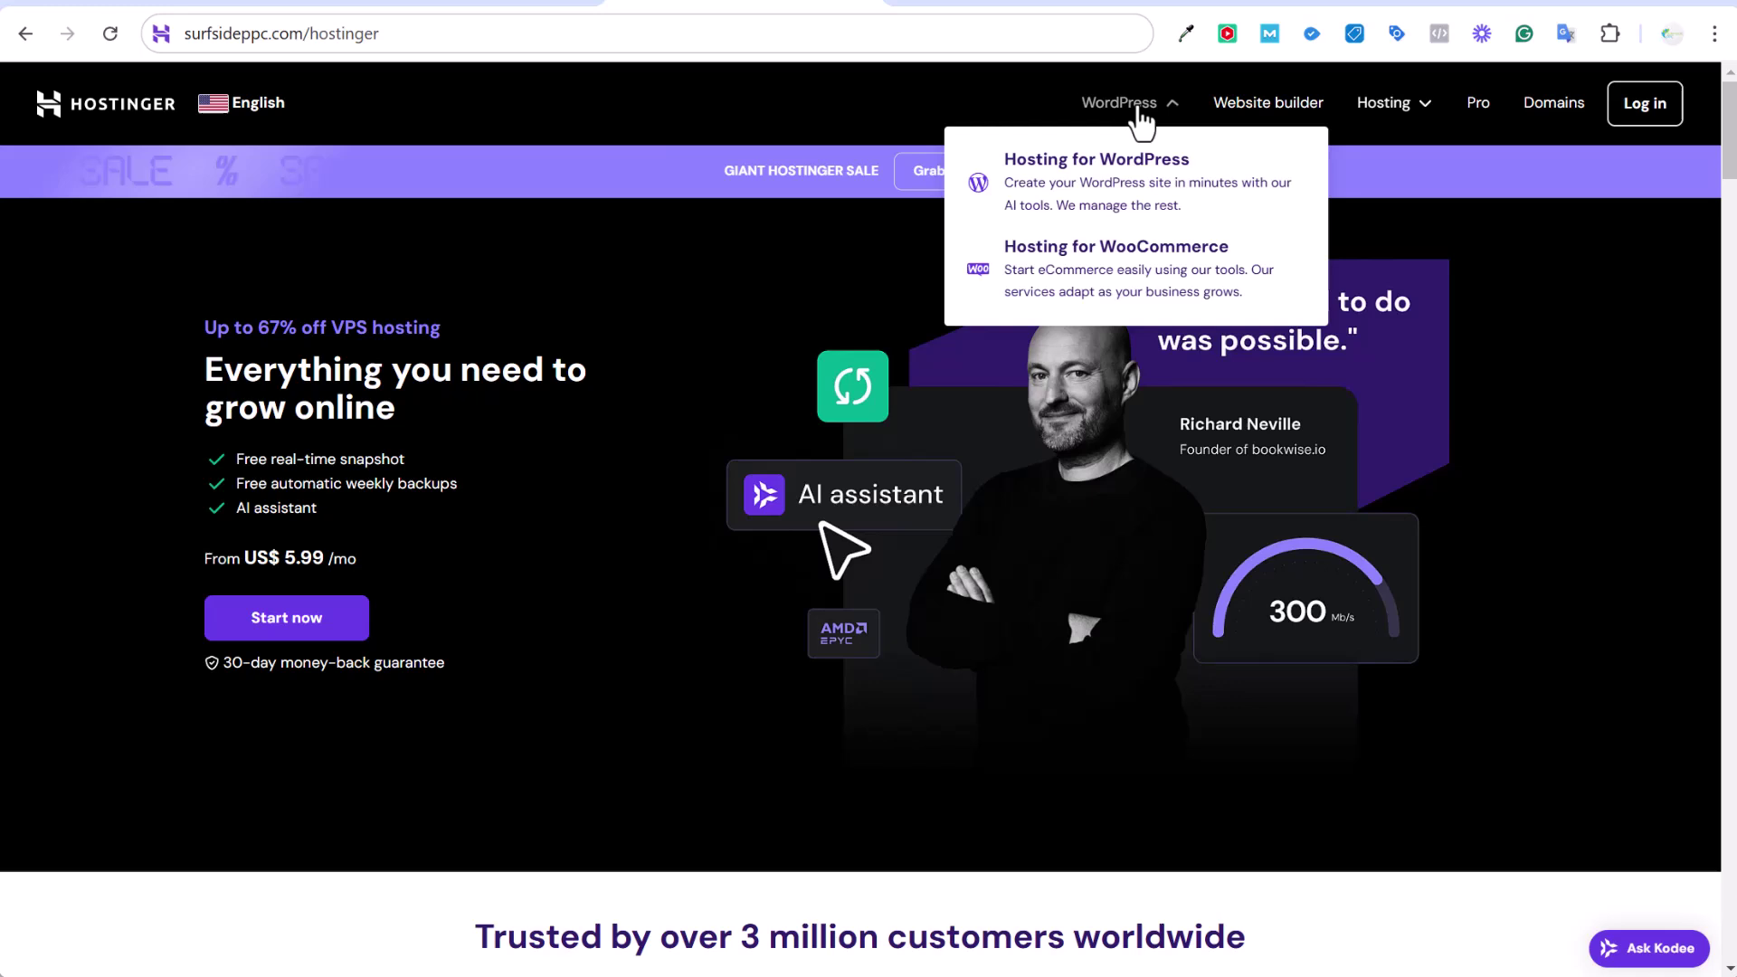
click(1403, 104)
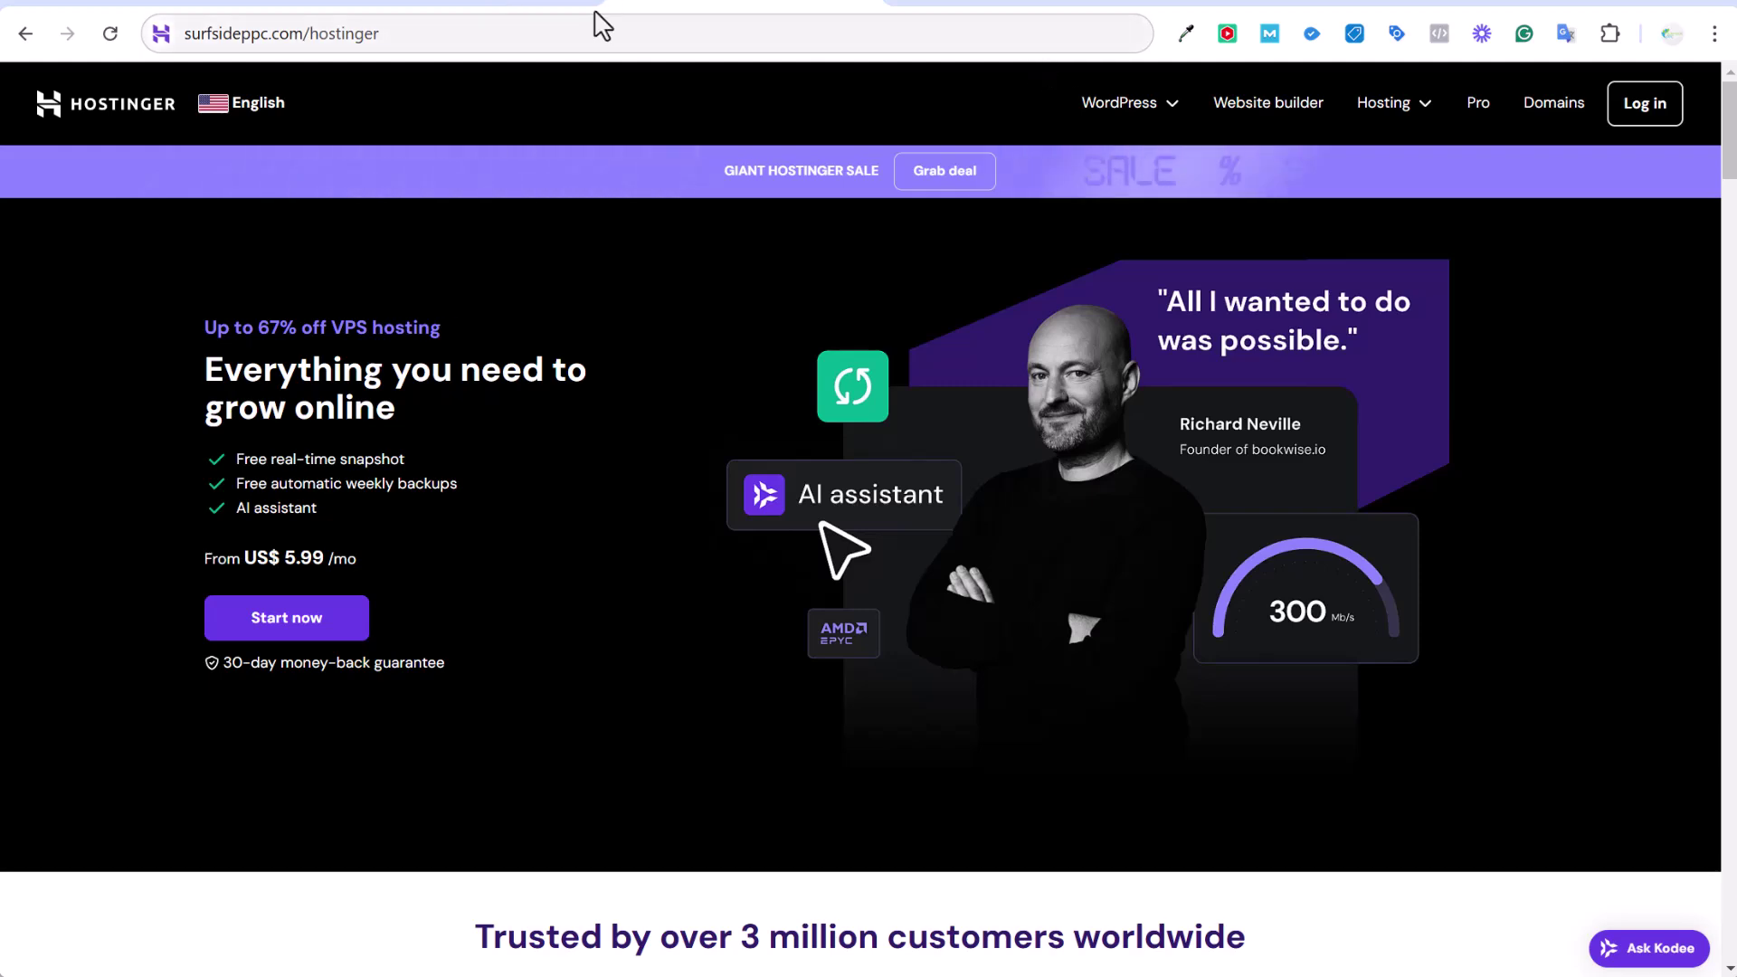
Compare the hosting plan cards, noting the Cloud Startup plan and the Business plan's 3.49 price.
scroll(504, 453, down, 13)
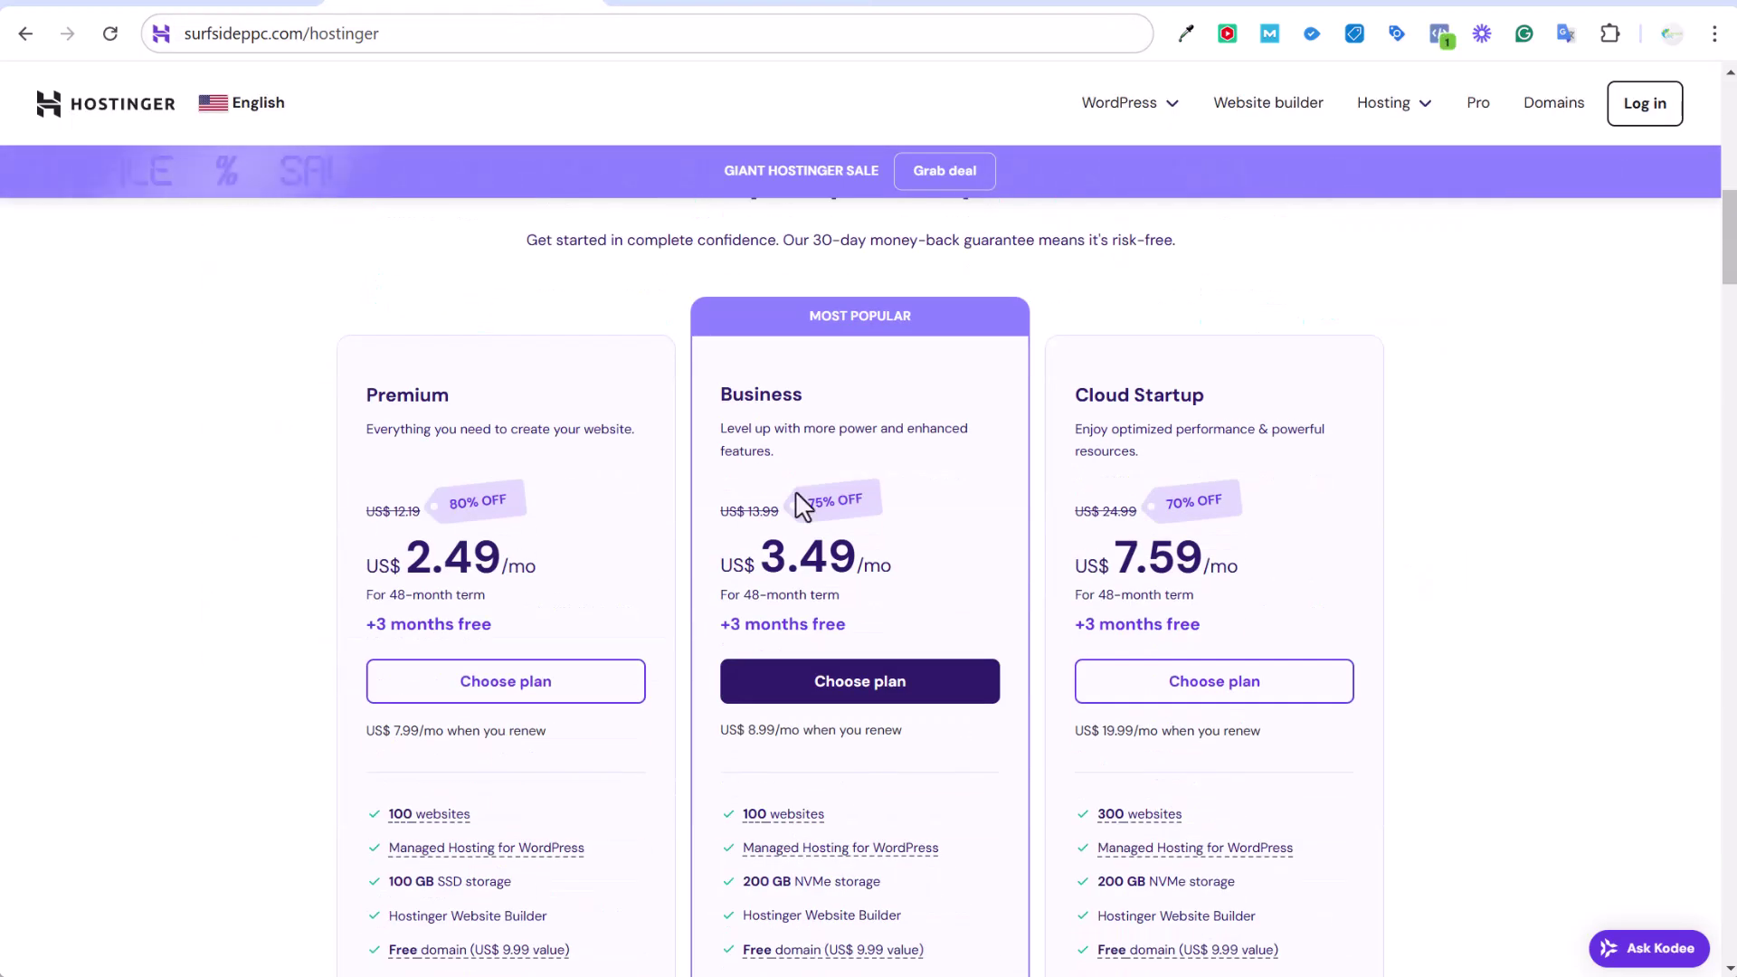
drag(1078, 395, 1233, 403)
click(1306, 422)
scroll(1098, 377, down, 3)
scroll(710, 284, up, 1)
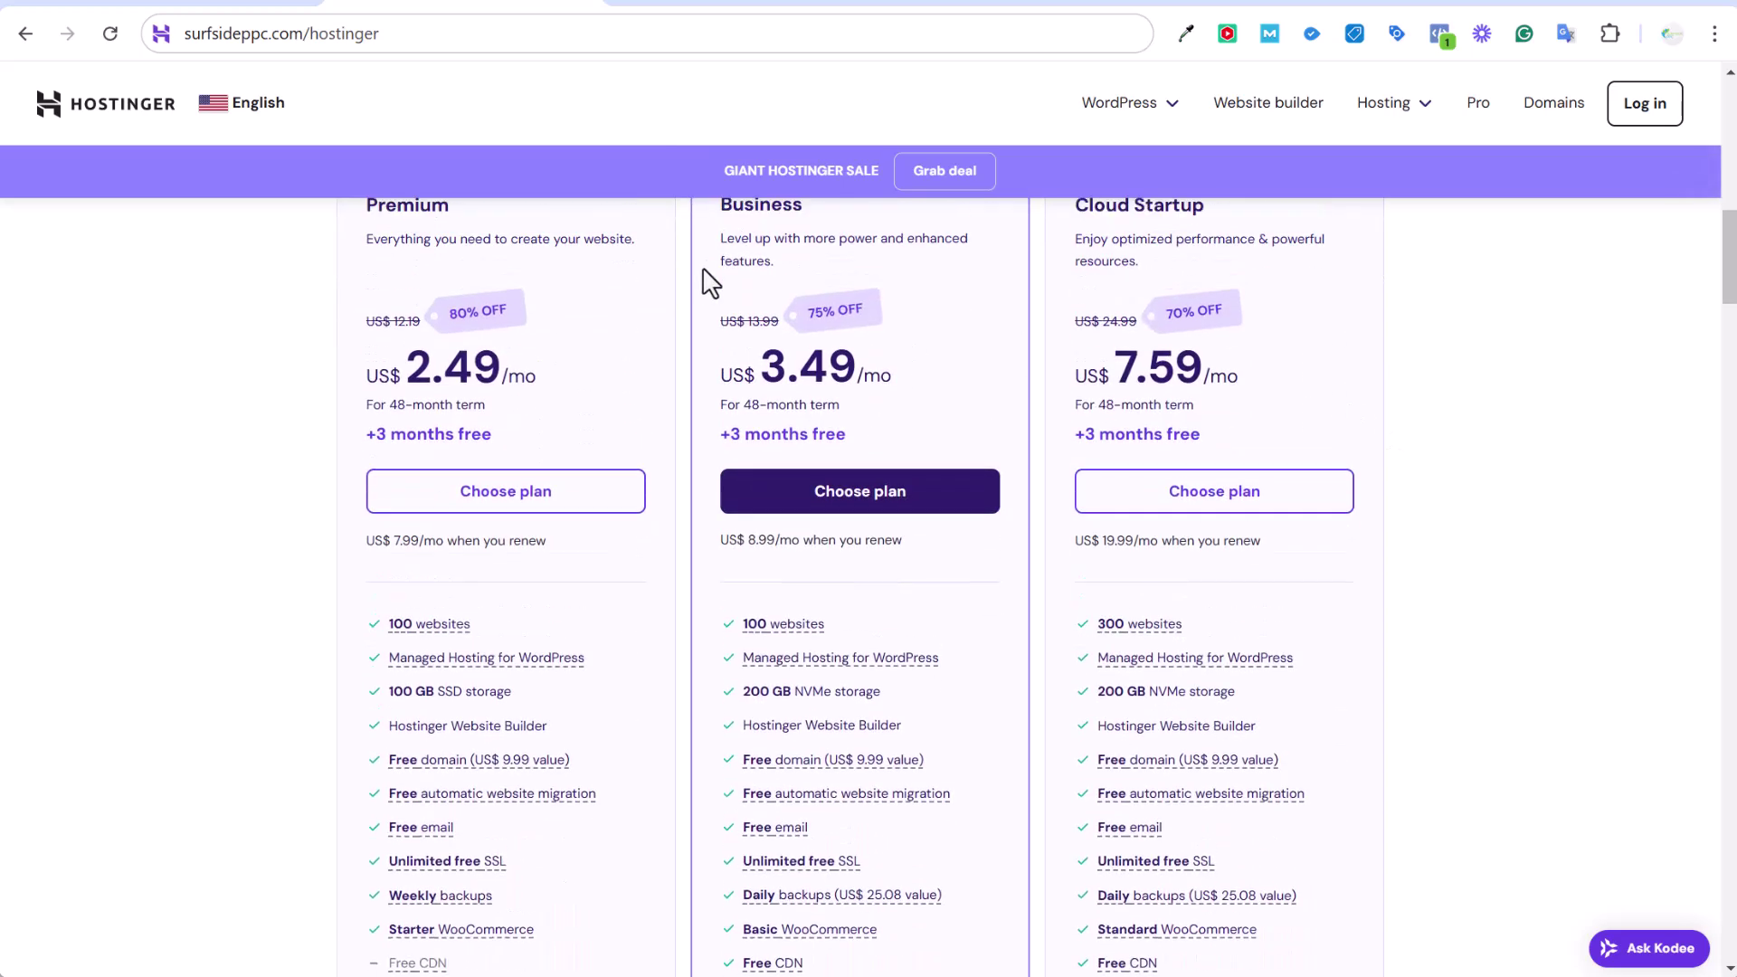
scroll(710, 284, up, 2)
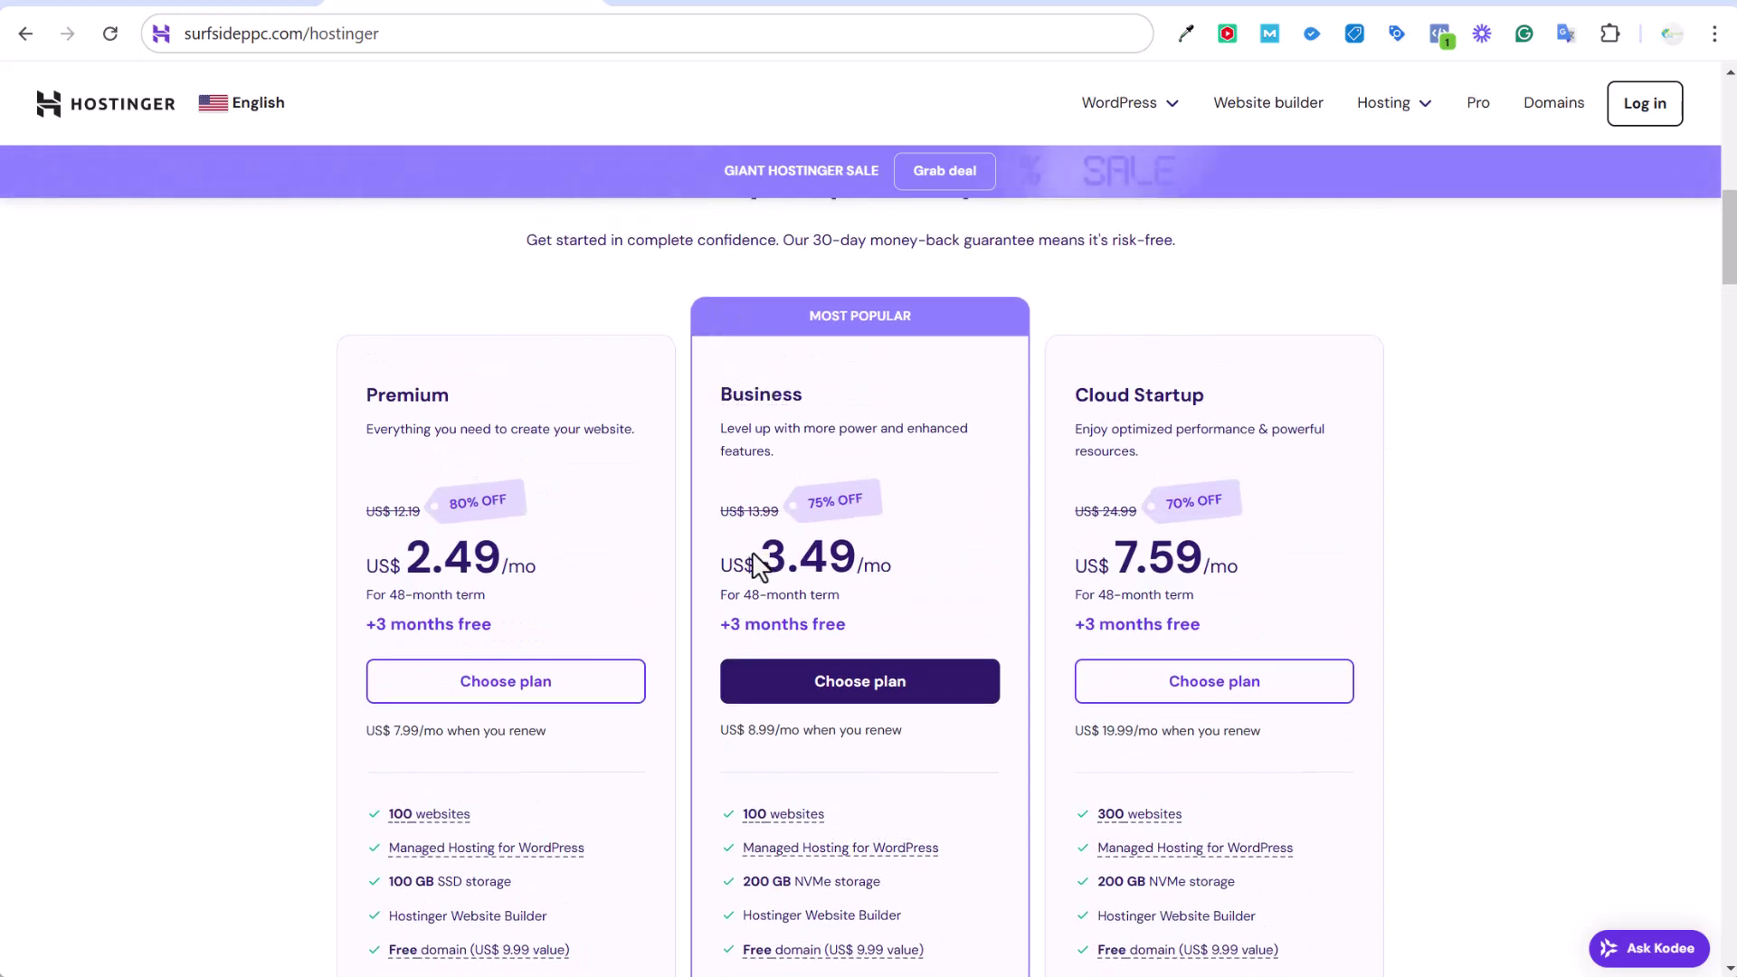
drag(759, 566, 859, 570)
click(941, 592)
Move to the VPS hosting page and scroll down to the VPS plan cards.
click(717, 8)
scroll(648, 380, down, 10)
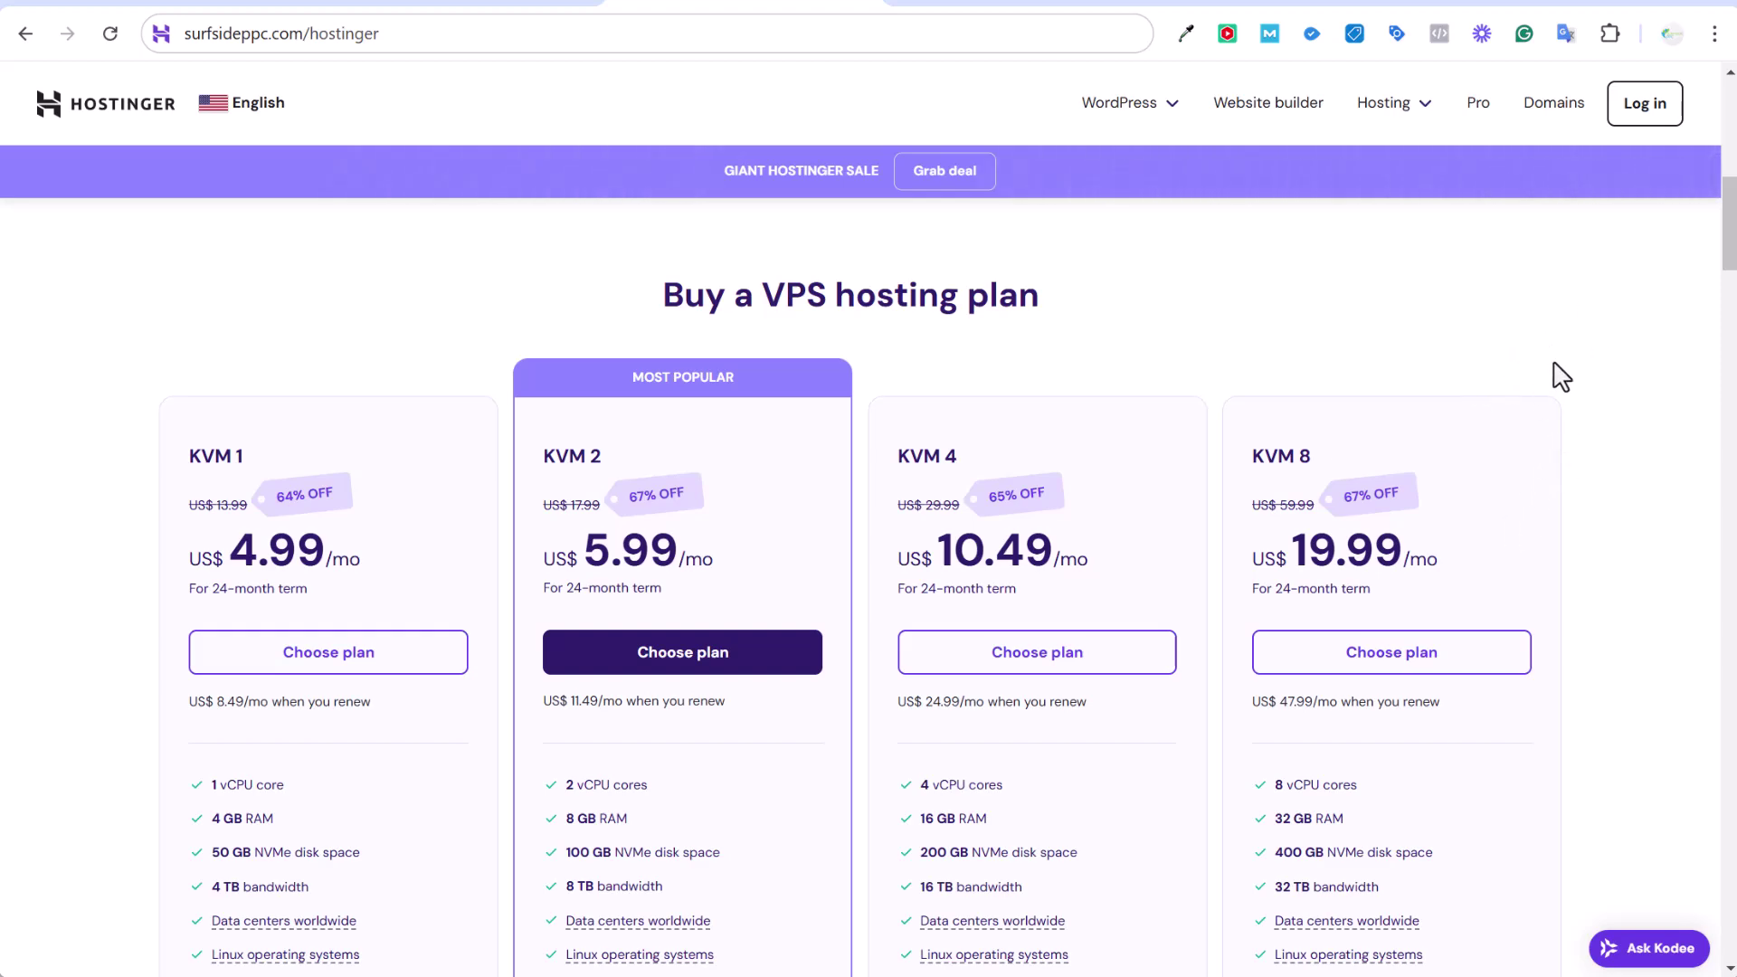
scroll(1563, 361, down, 1)
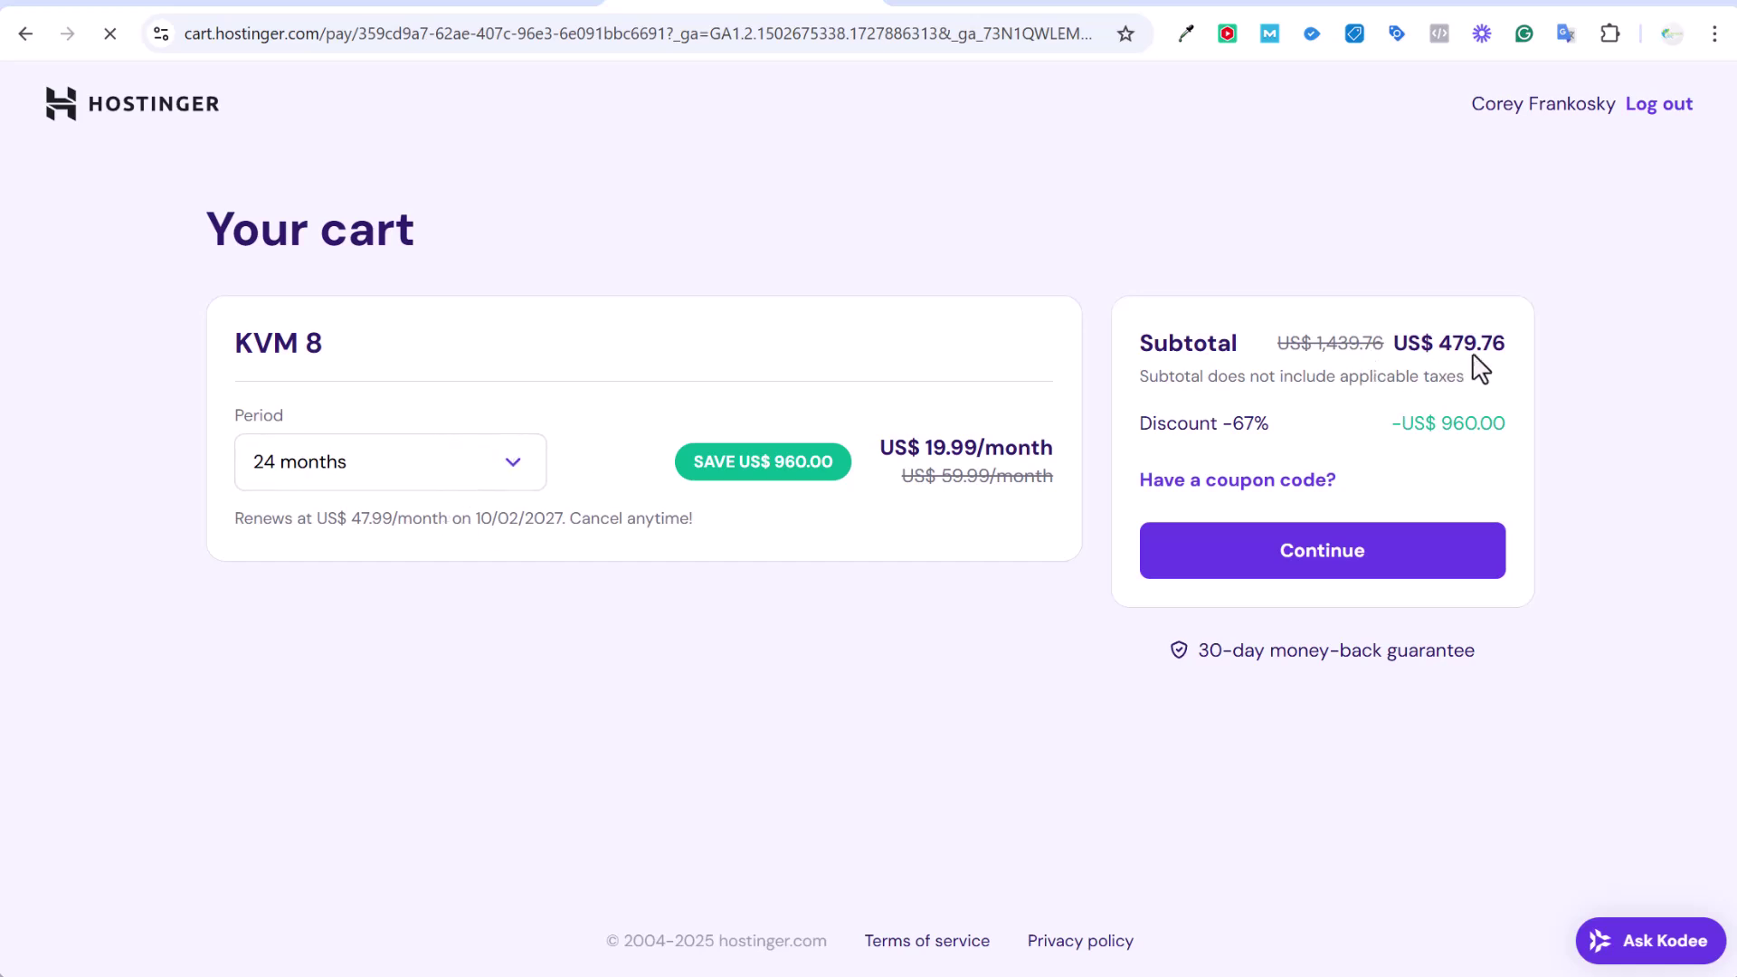
click(497, 481)
click(303, 581)
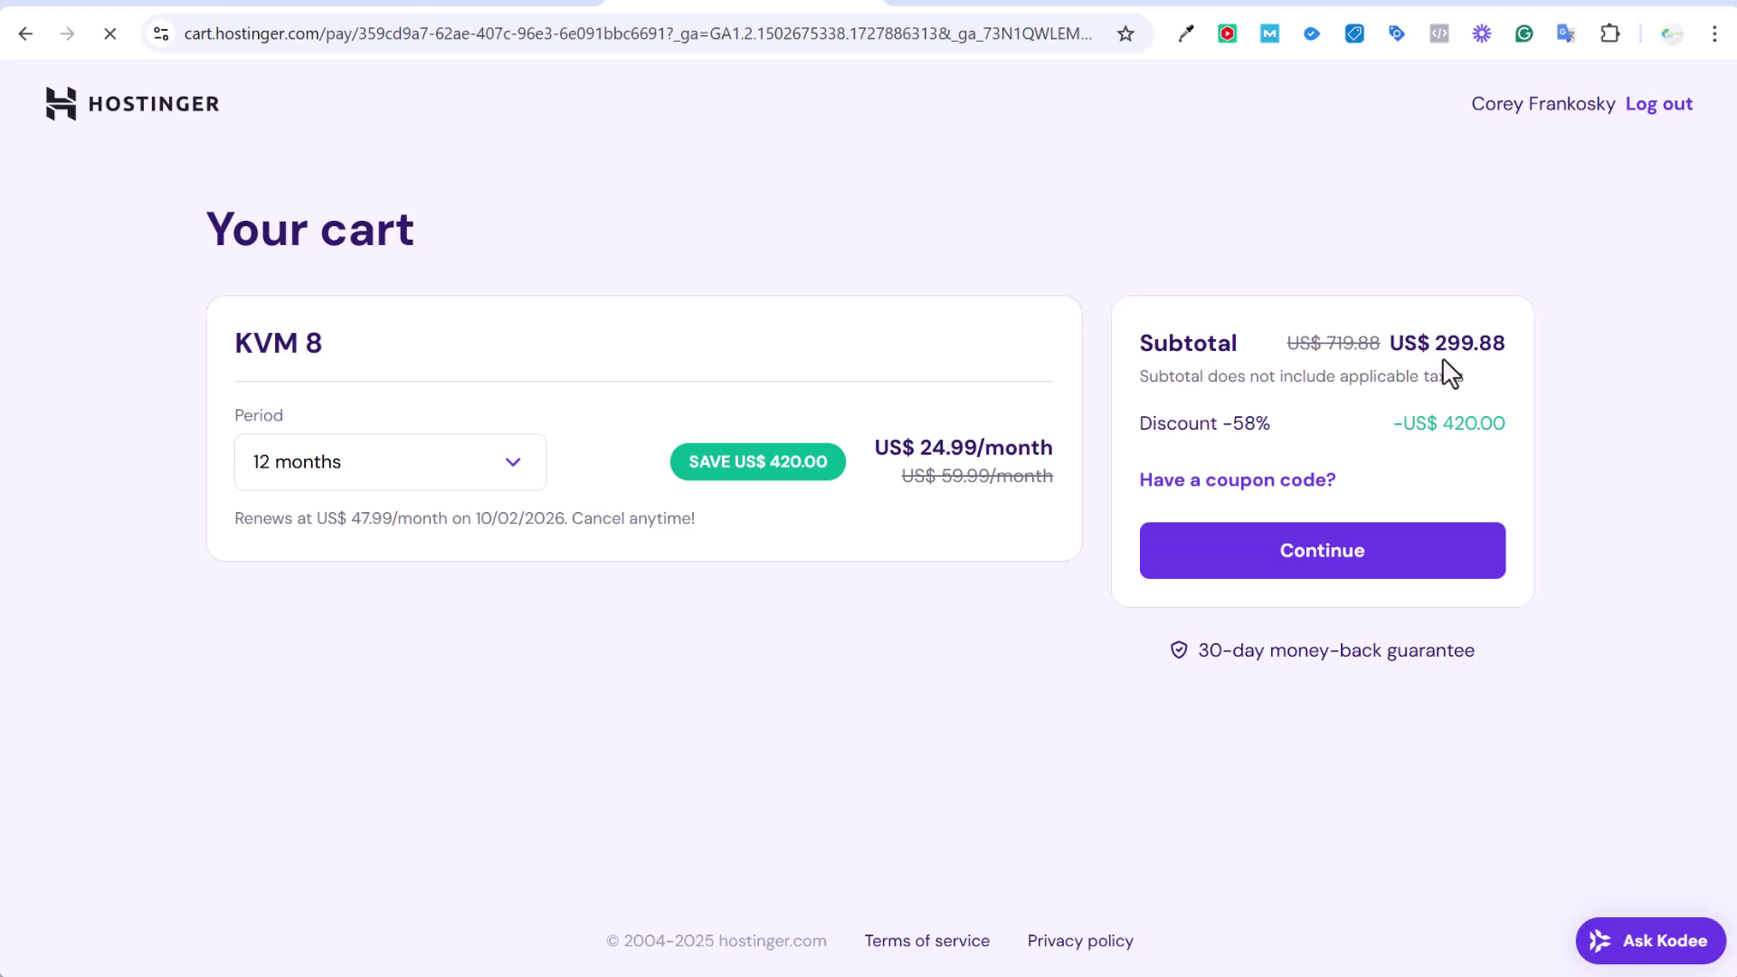
click(441, 475)
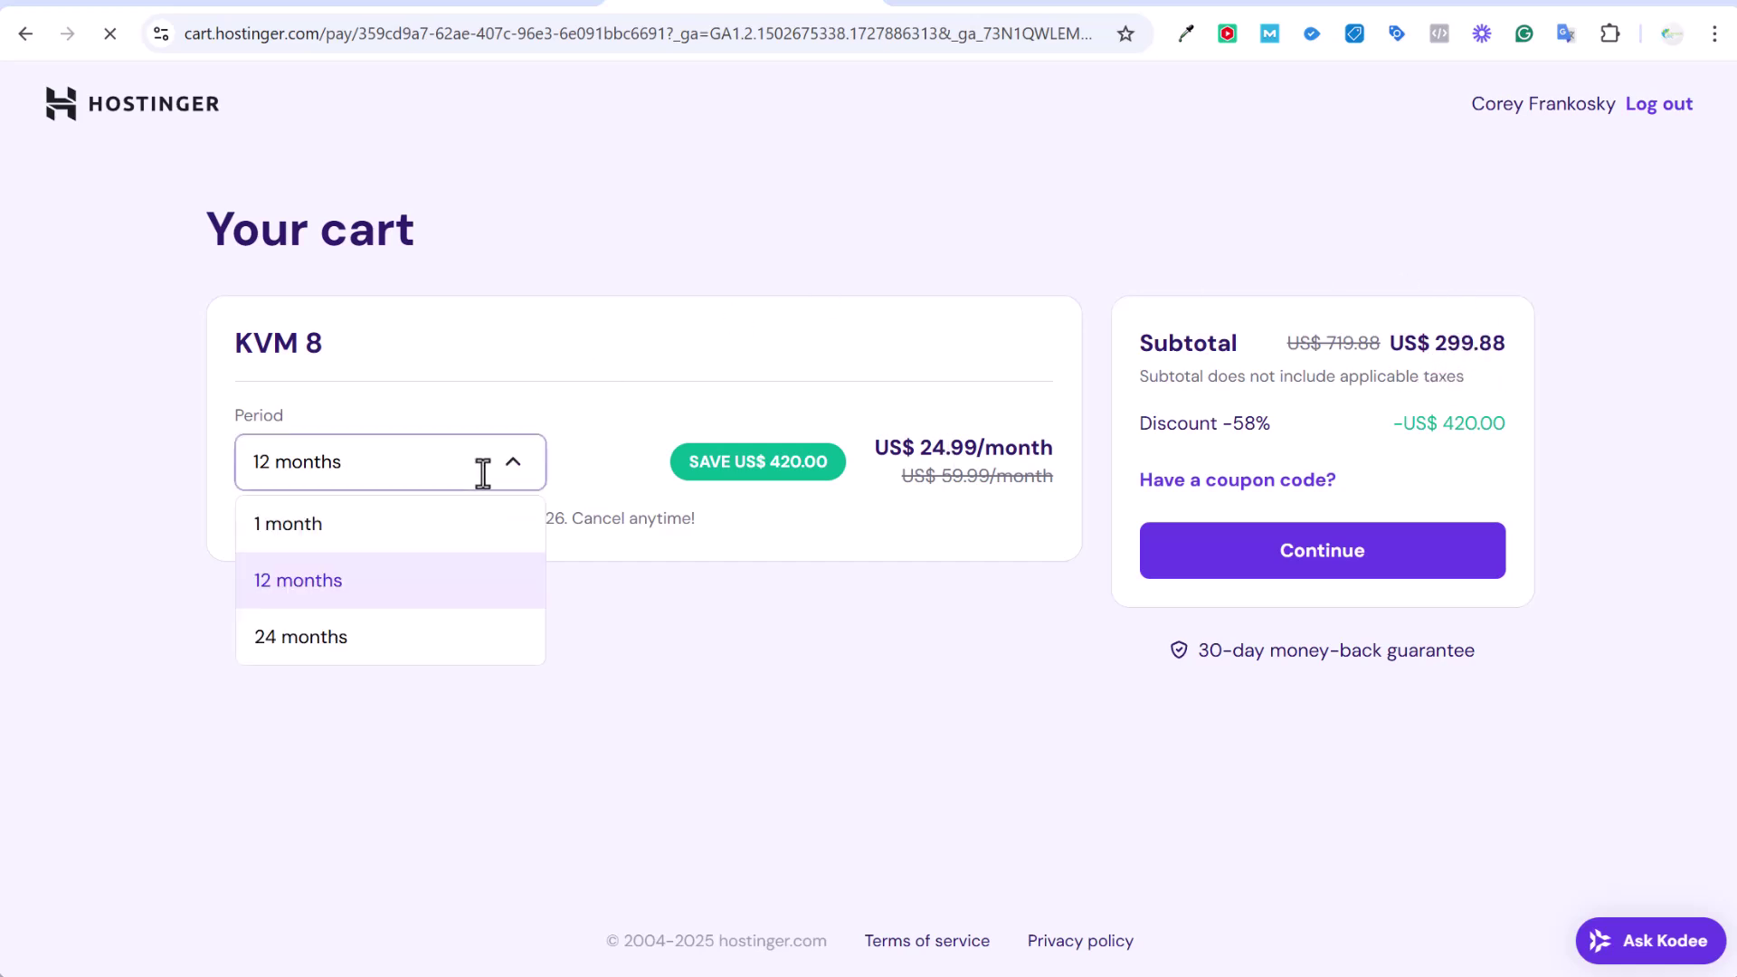
click(357, 523)
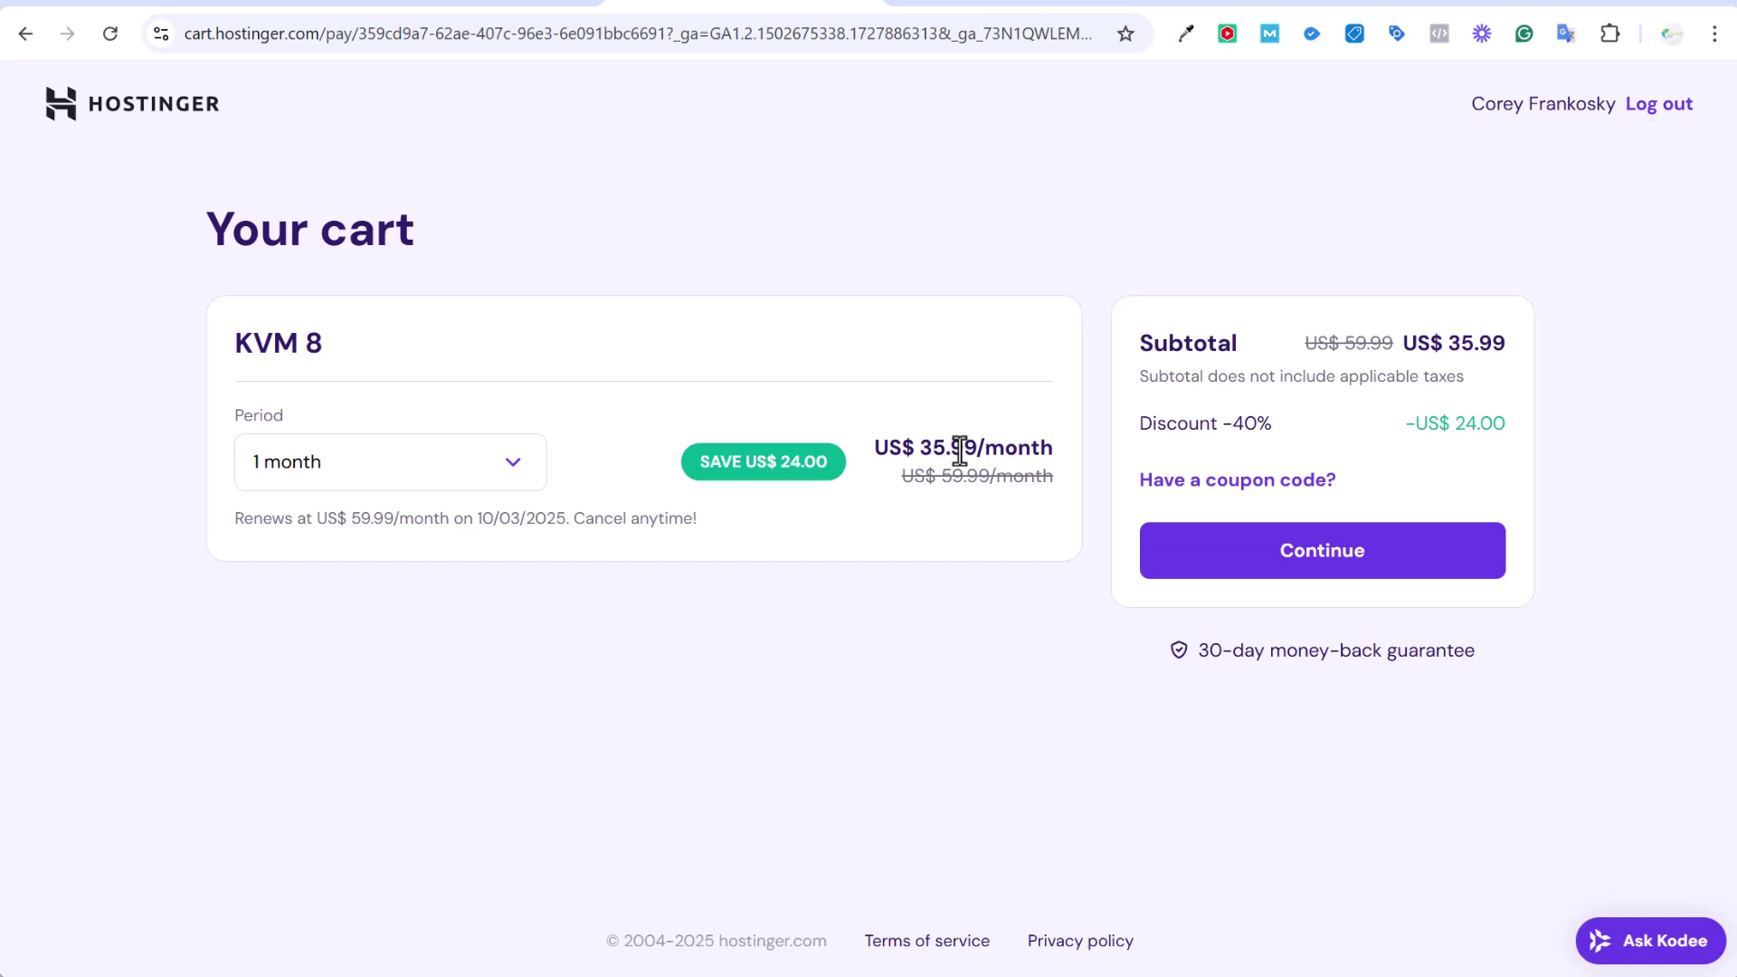
click(507, 463)
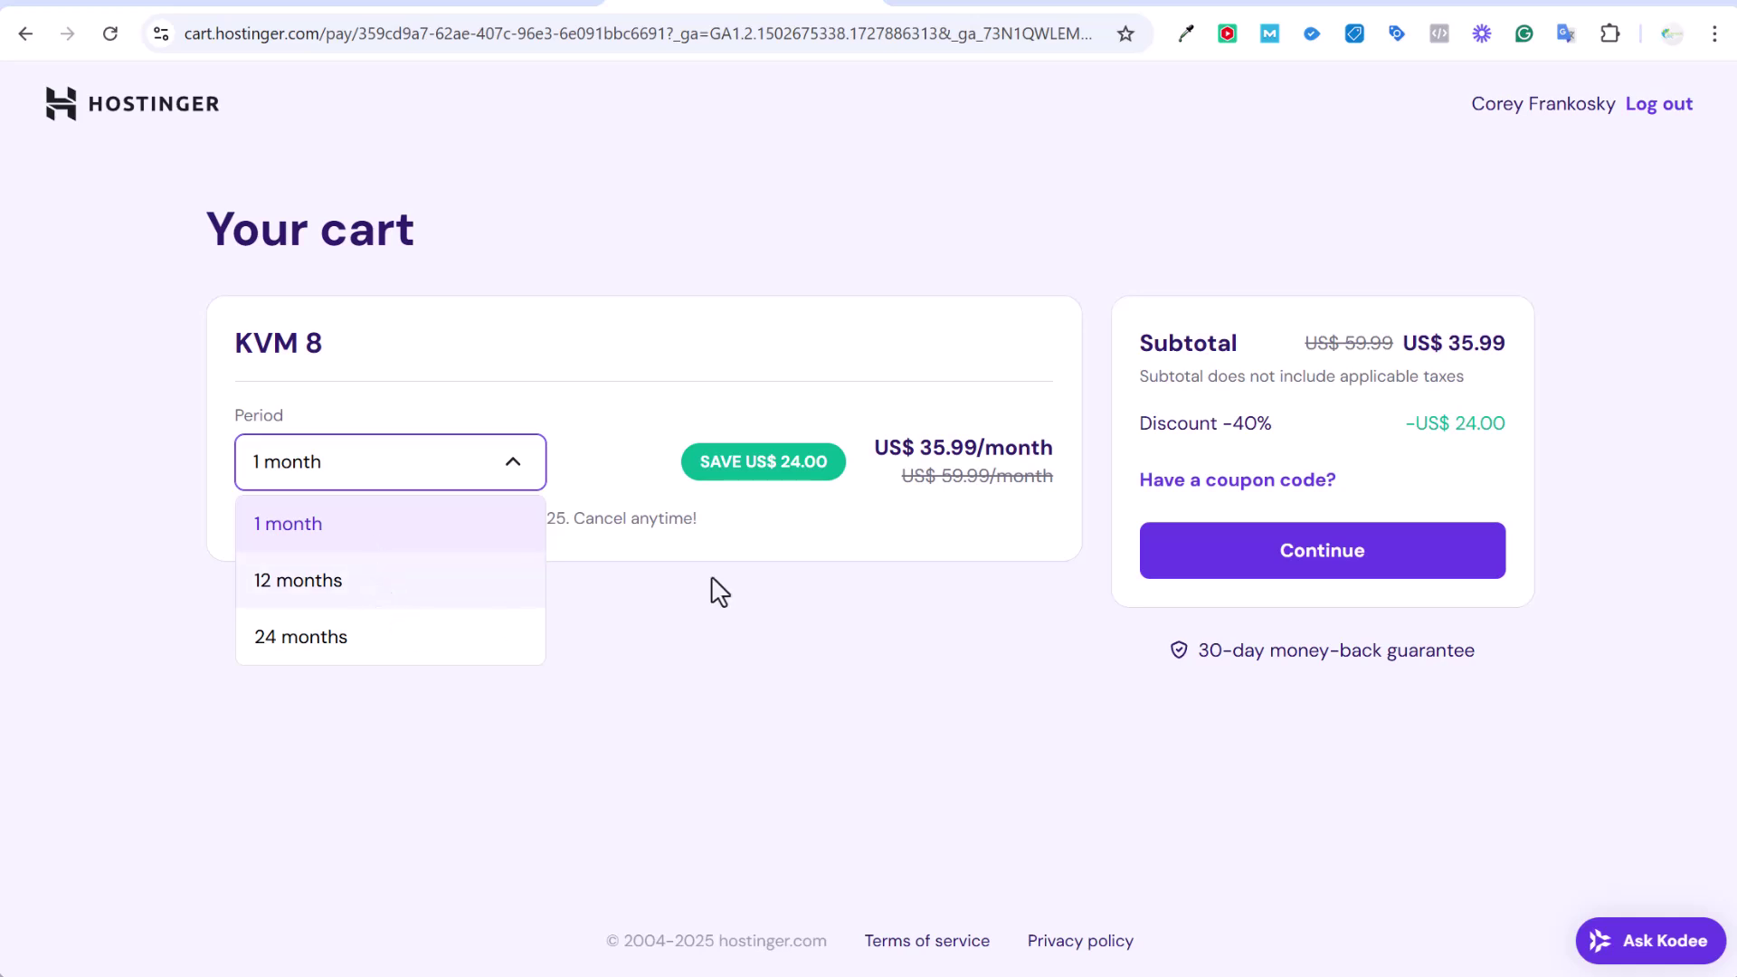
click(1040, 473)
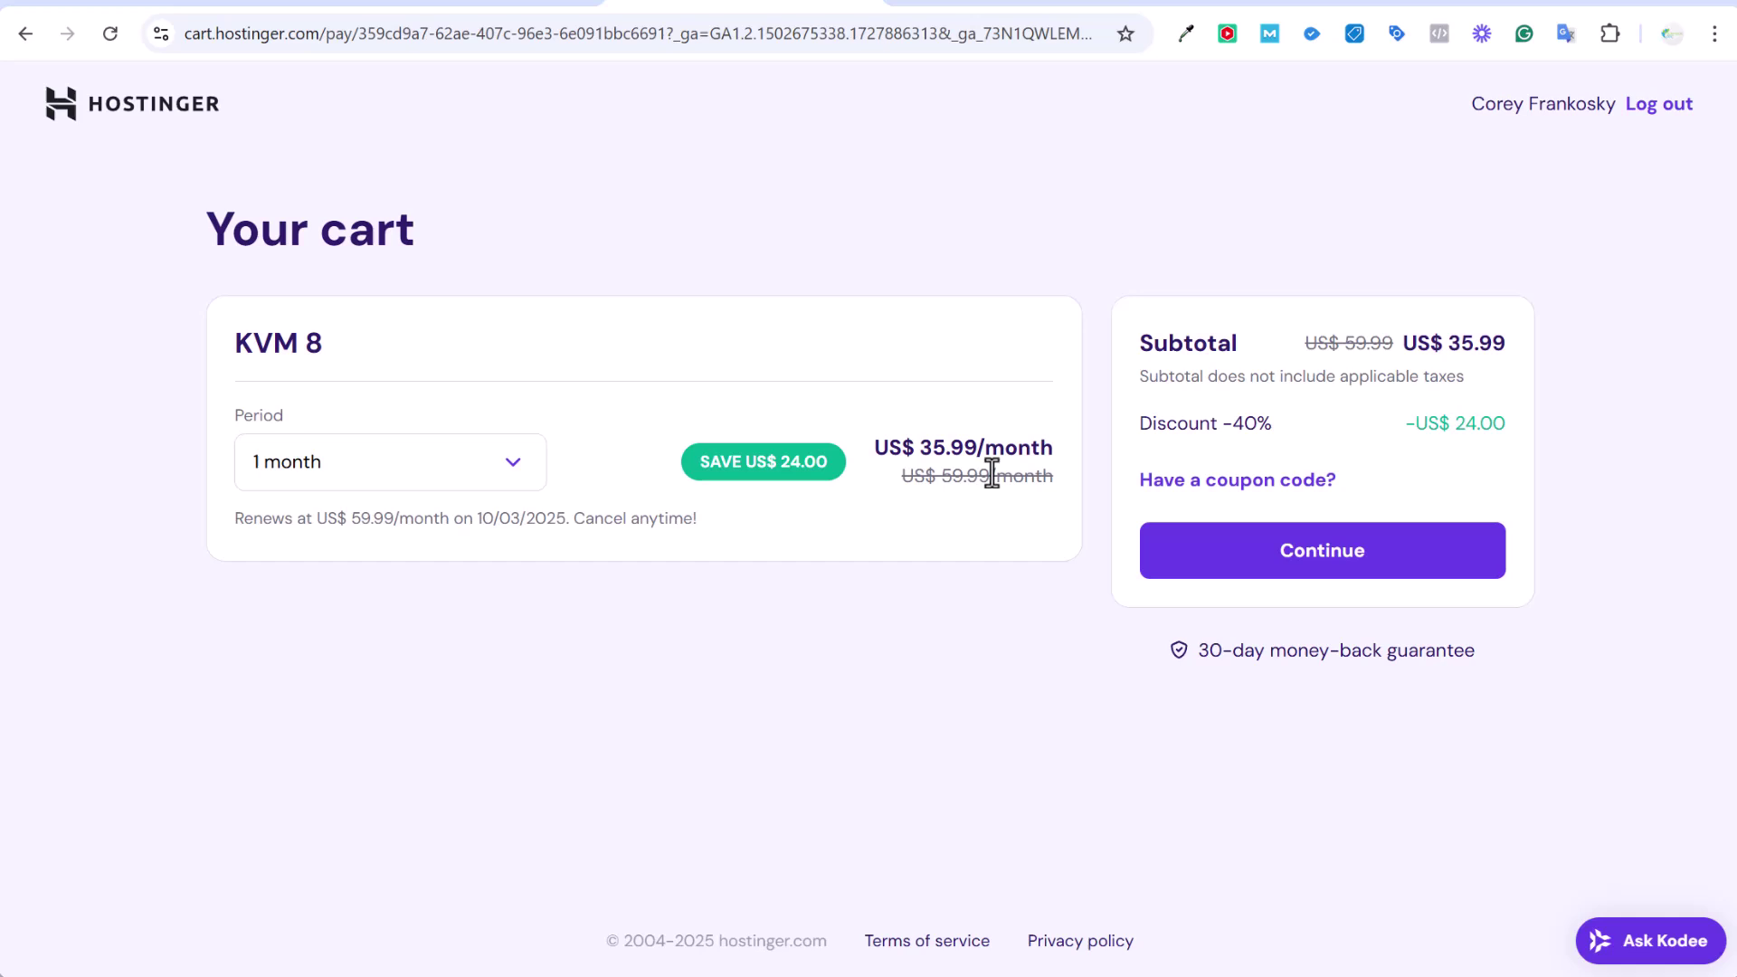
click(333, 480)
click(321, 638)
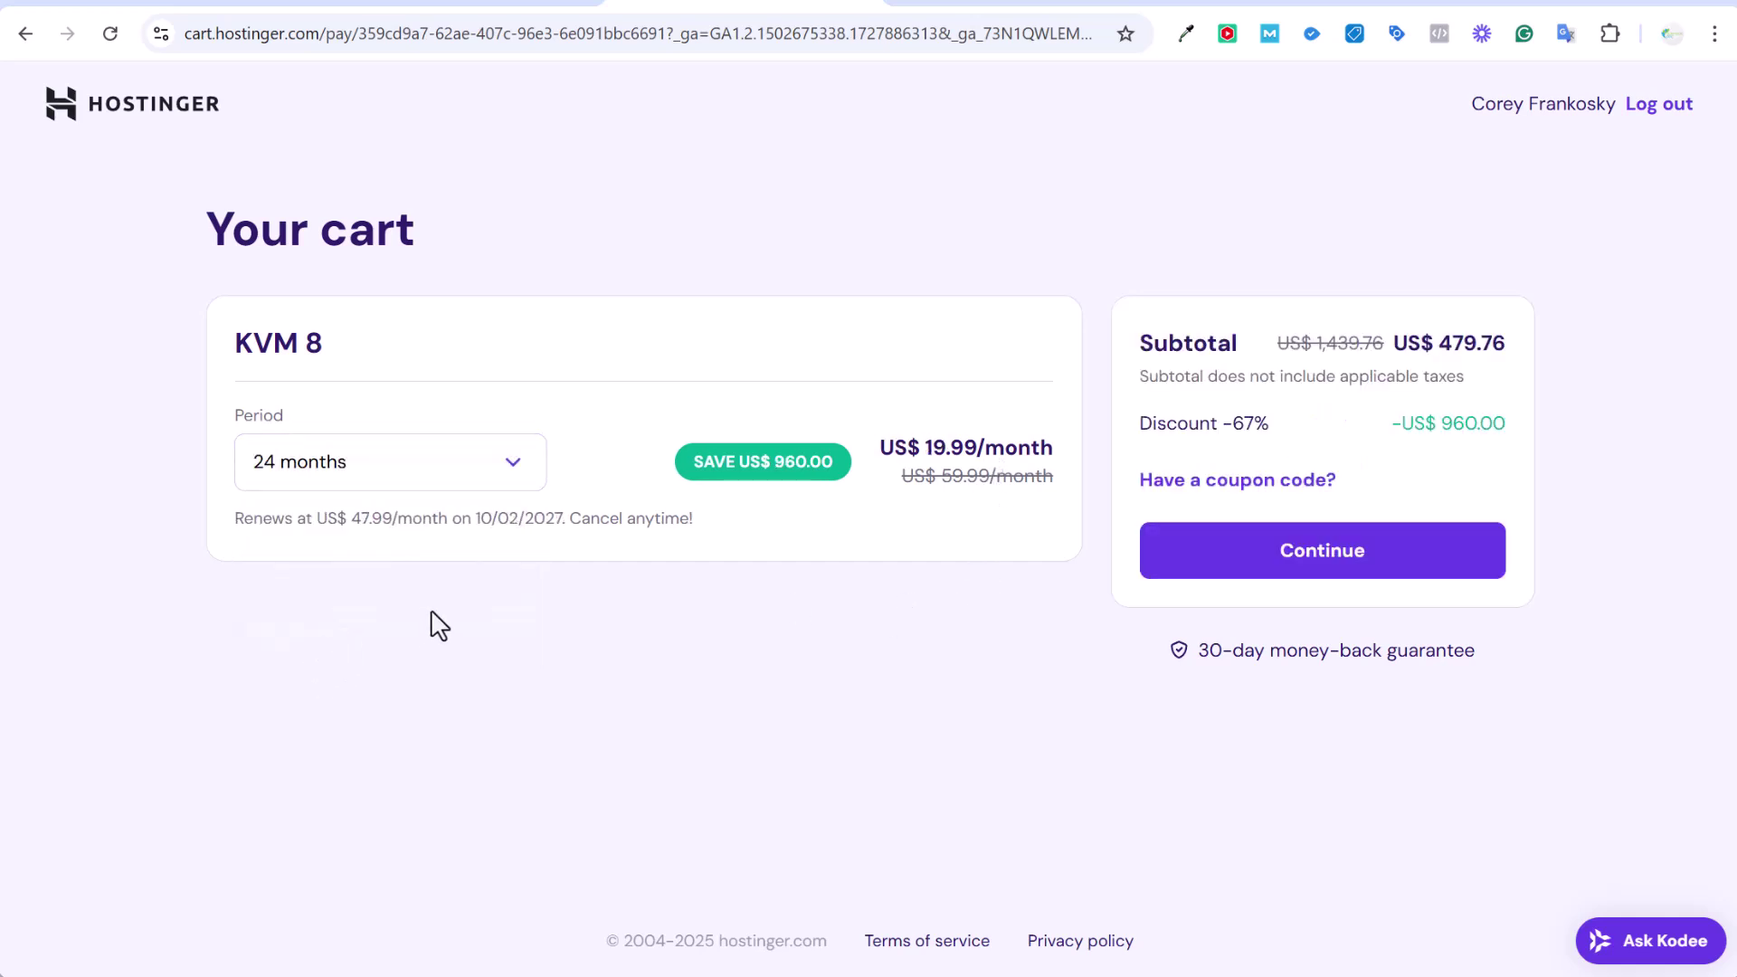
drag(318, 521, 438, 522)
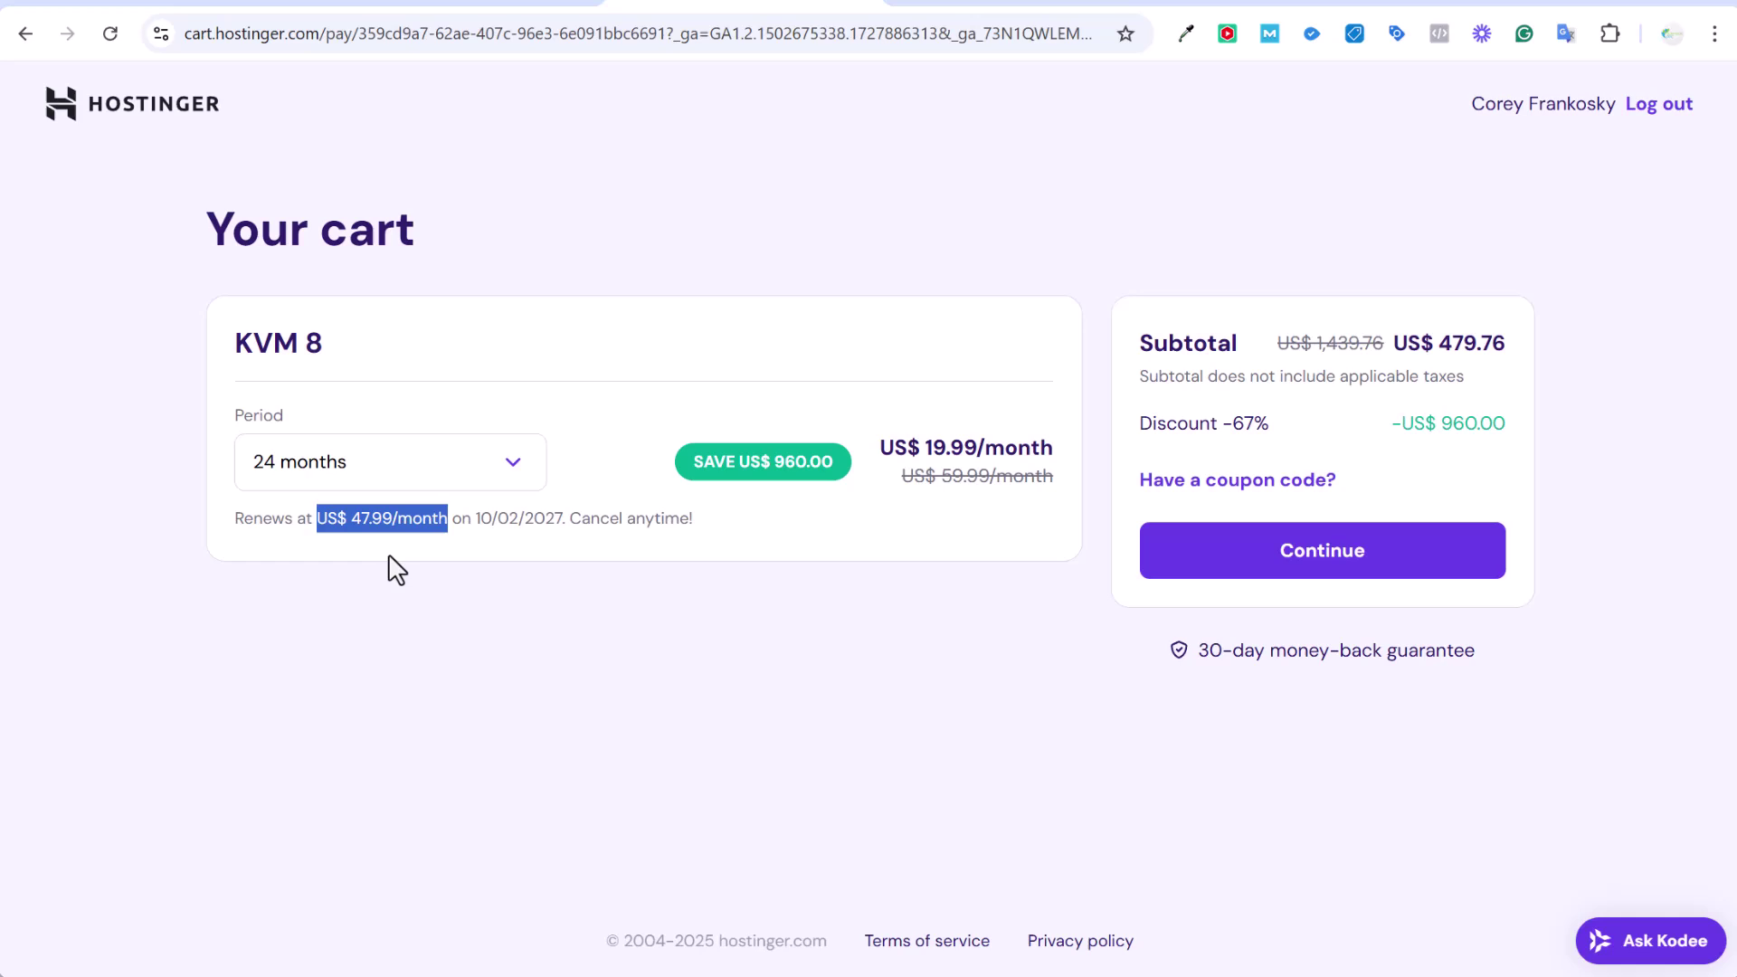
click(425, 522)
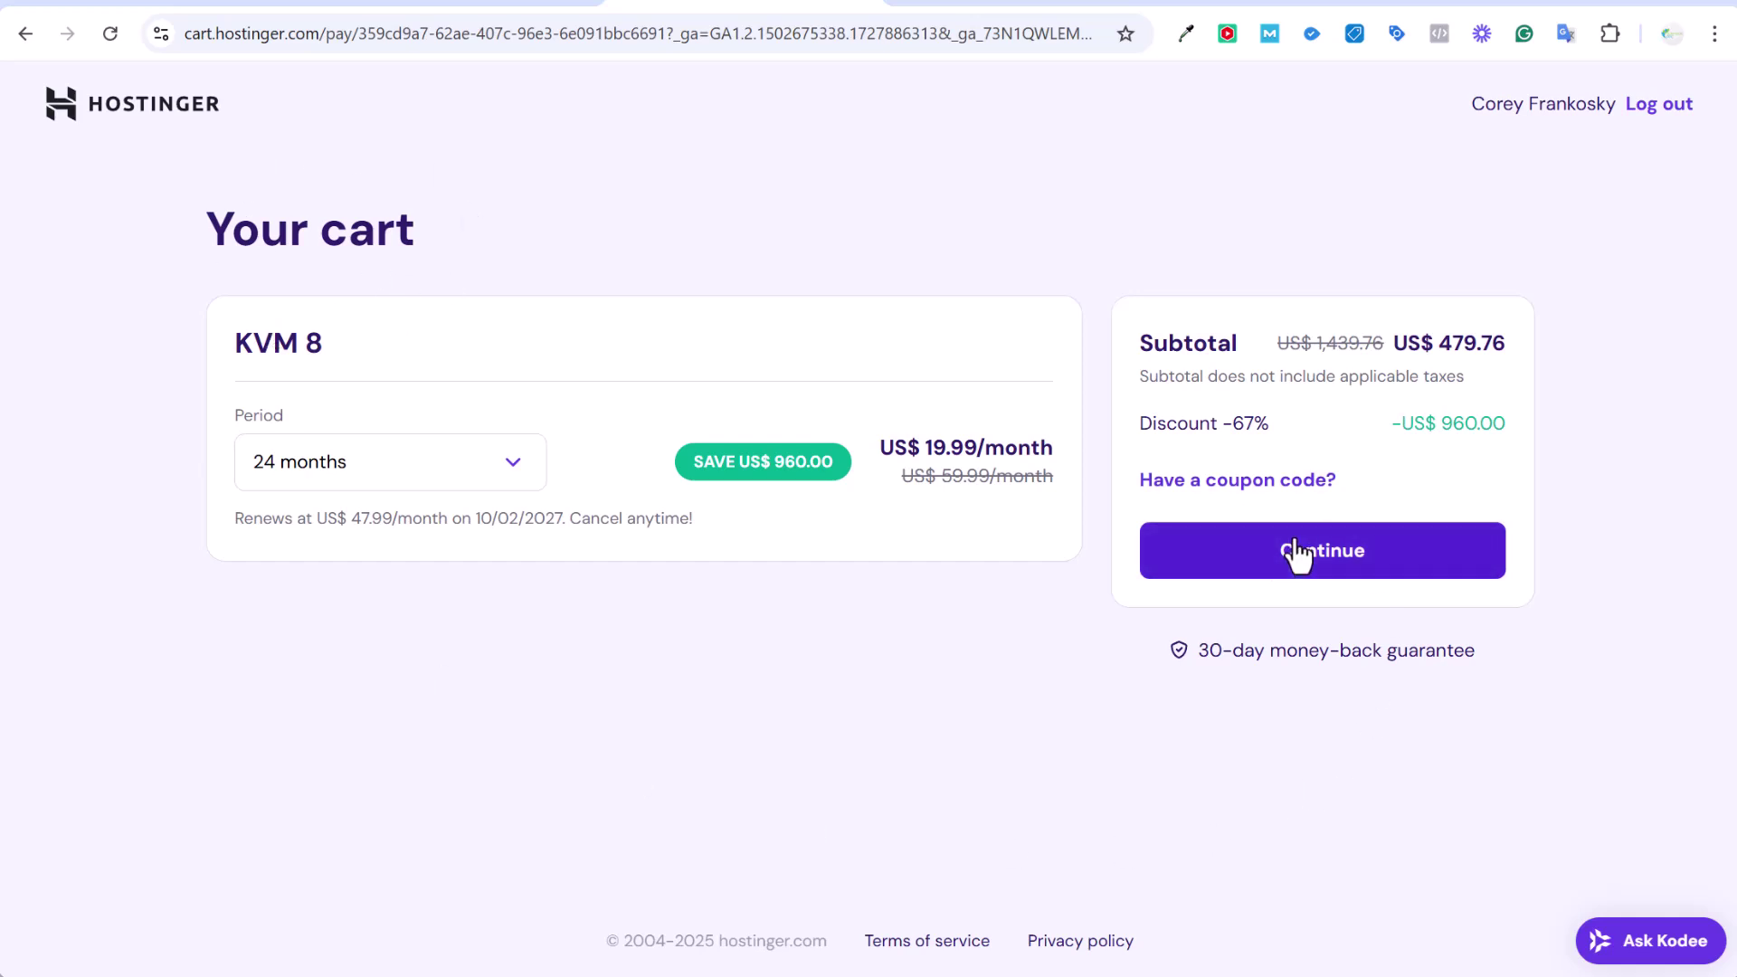
Check out the KVM 8 order and start its guided setup, keeping United States - Boston as location.
click(1319, 568)
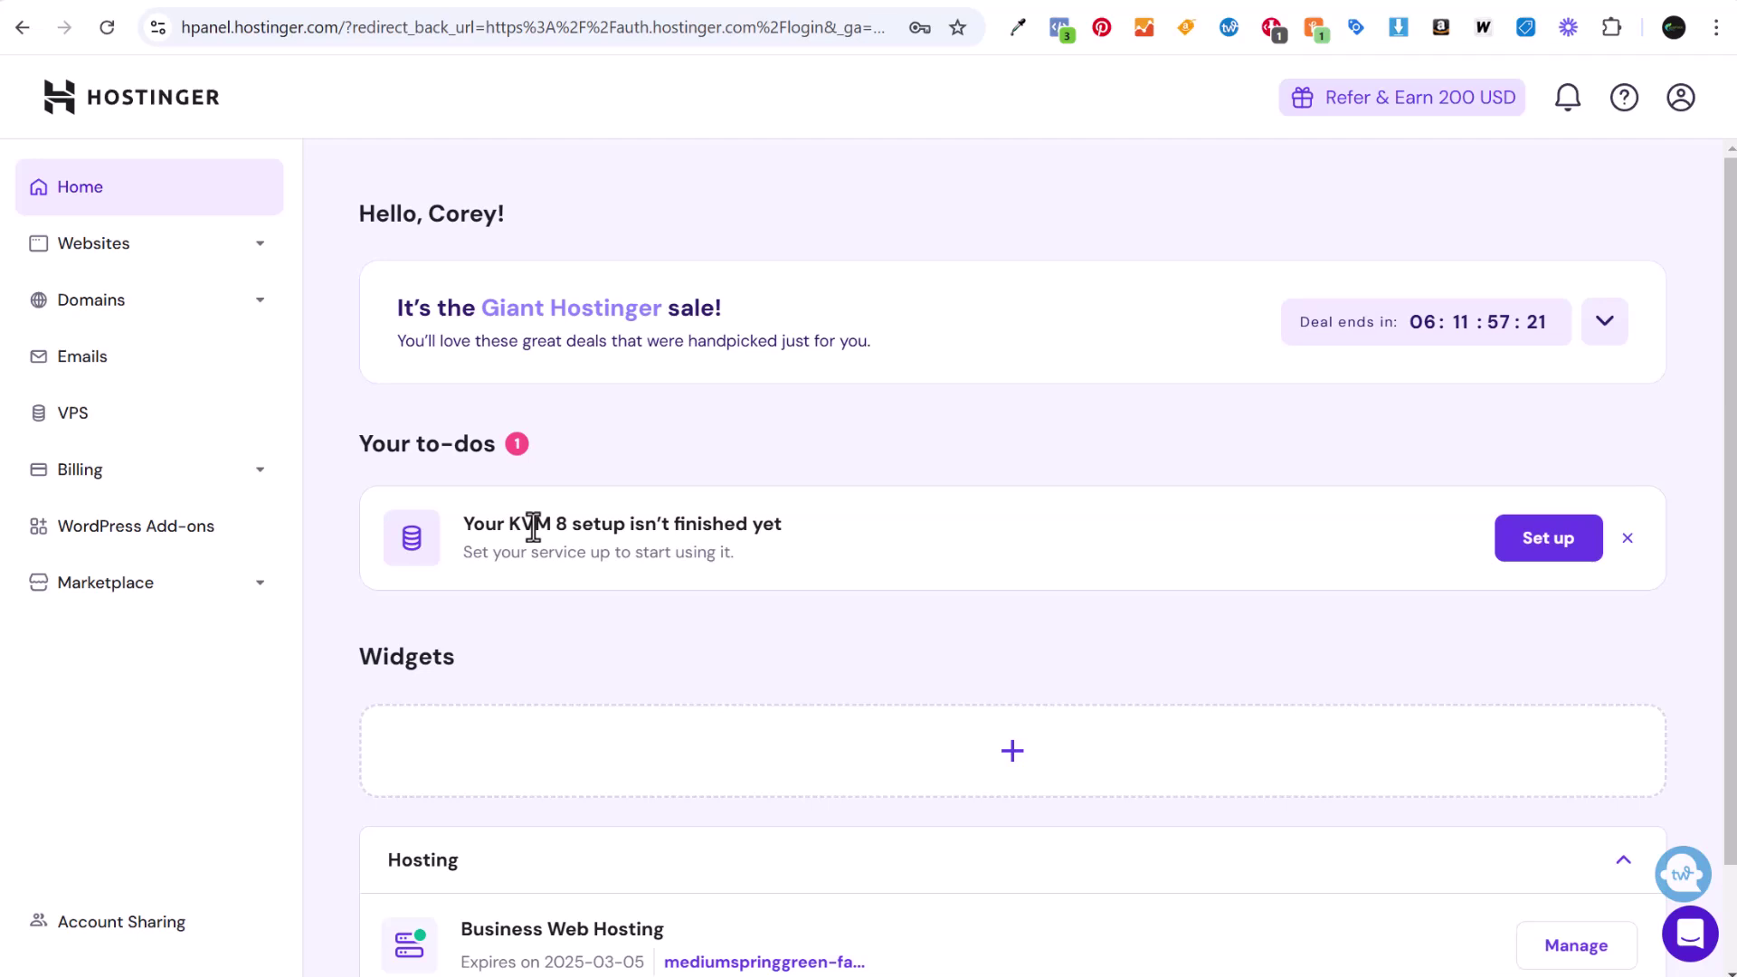
click(1543, 550)
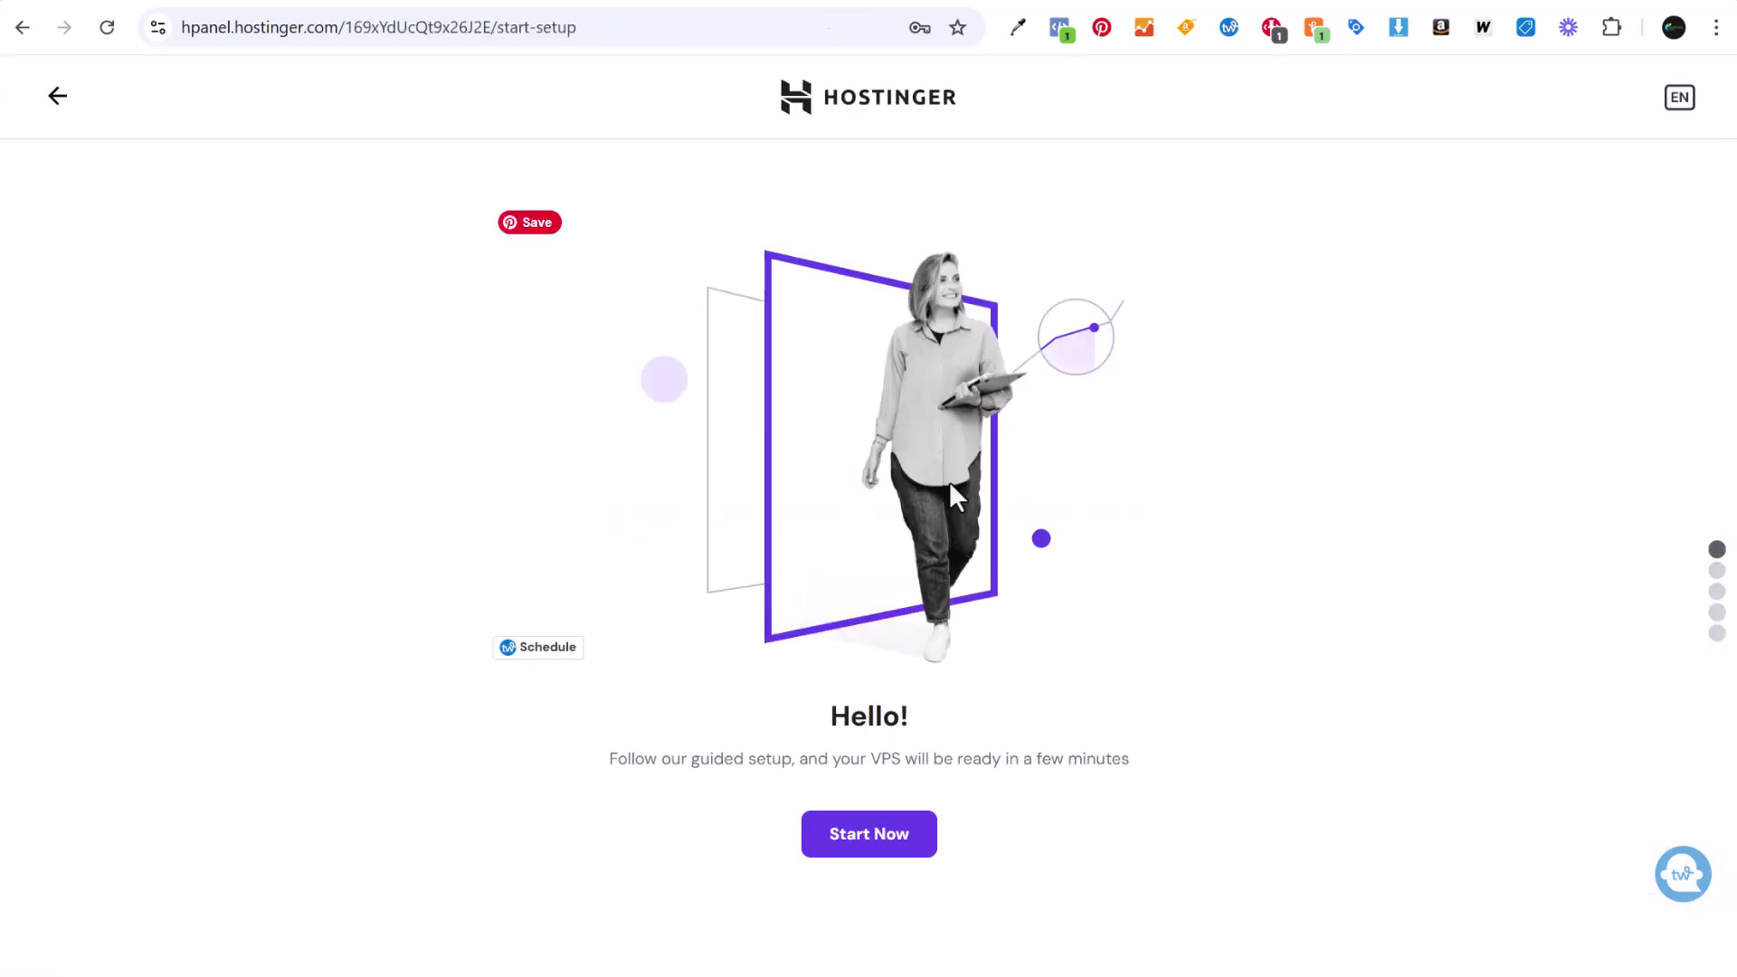
click(885, 835)
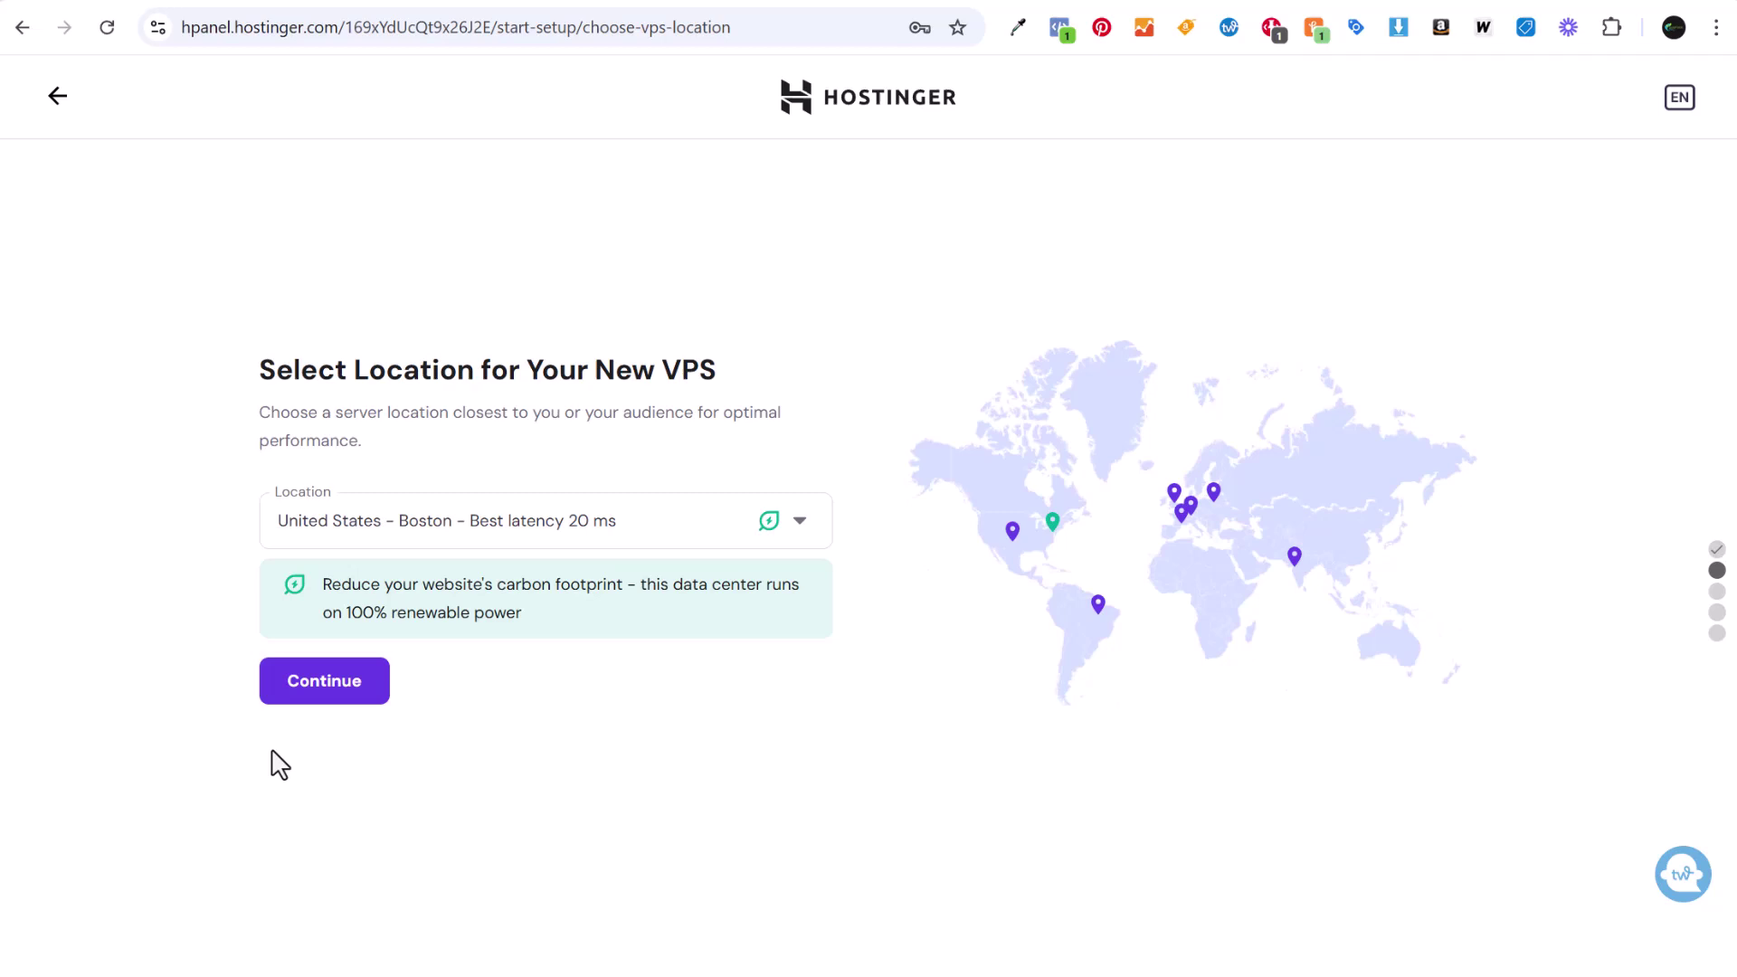
click(337, 687)
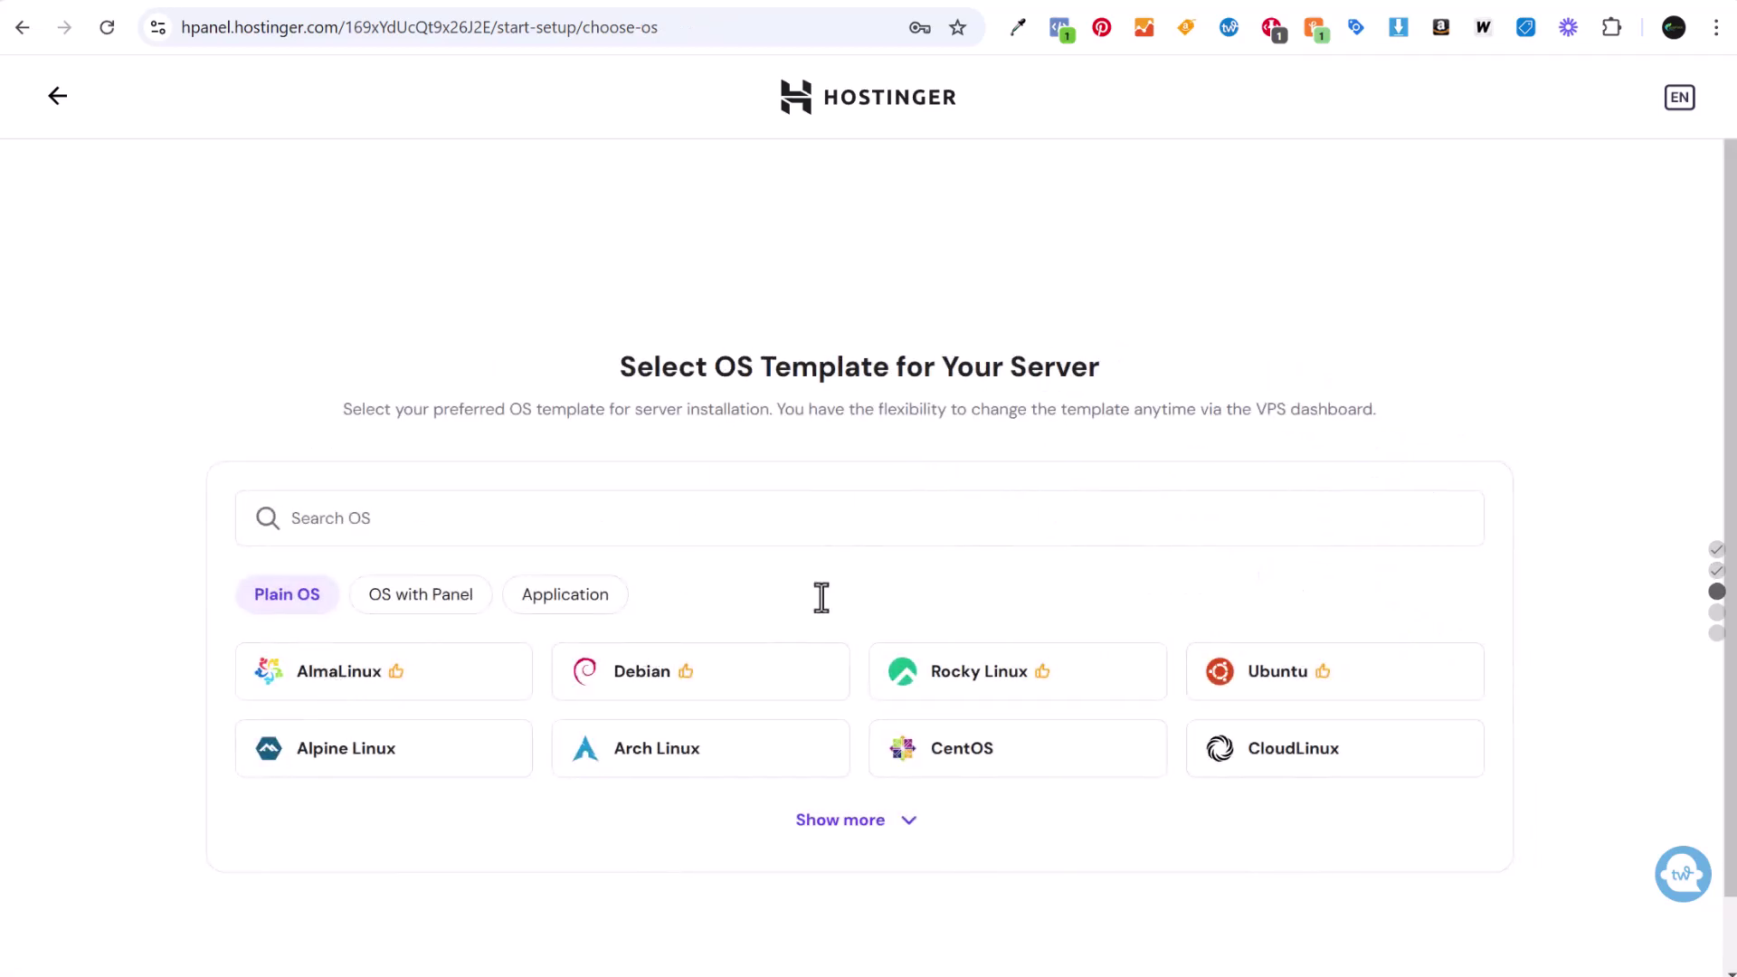
Browse the plain OS and control-panel templates, then list the Application templates.
click(859, 824)
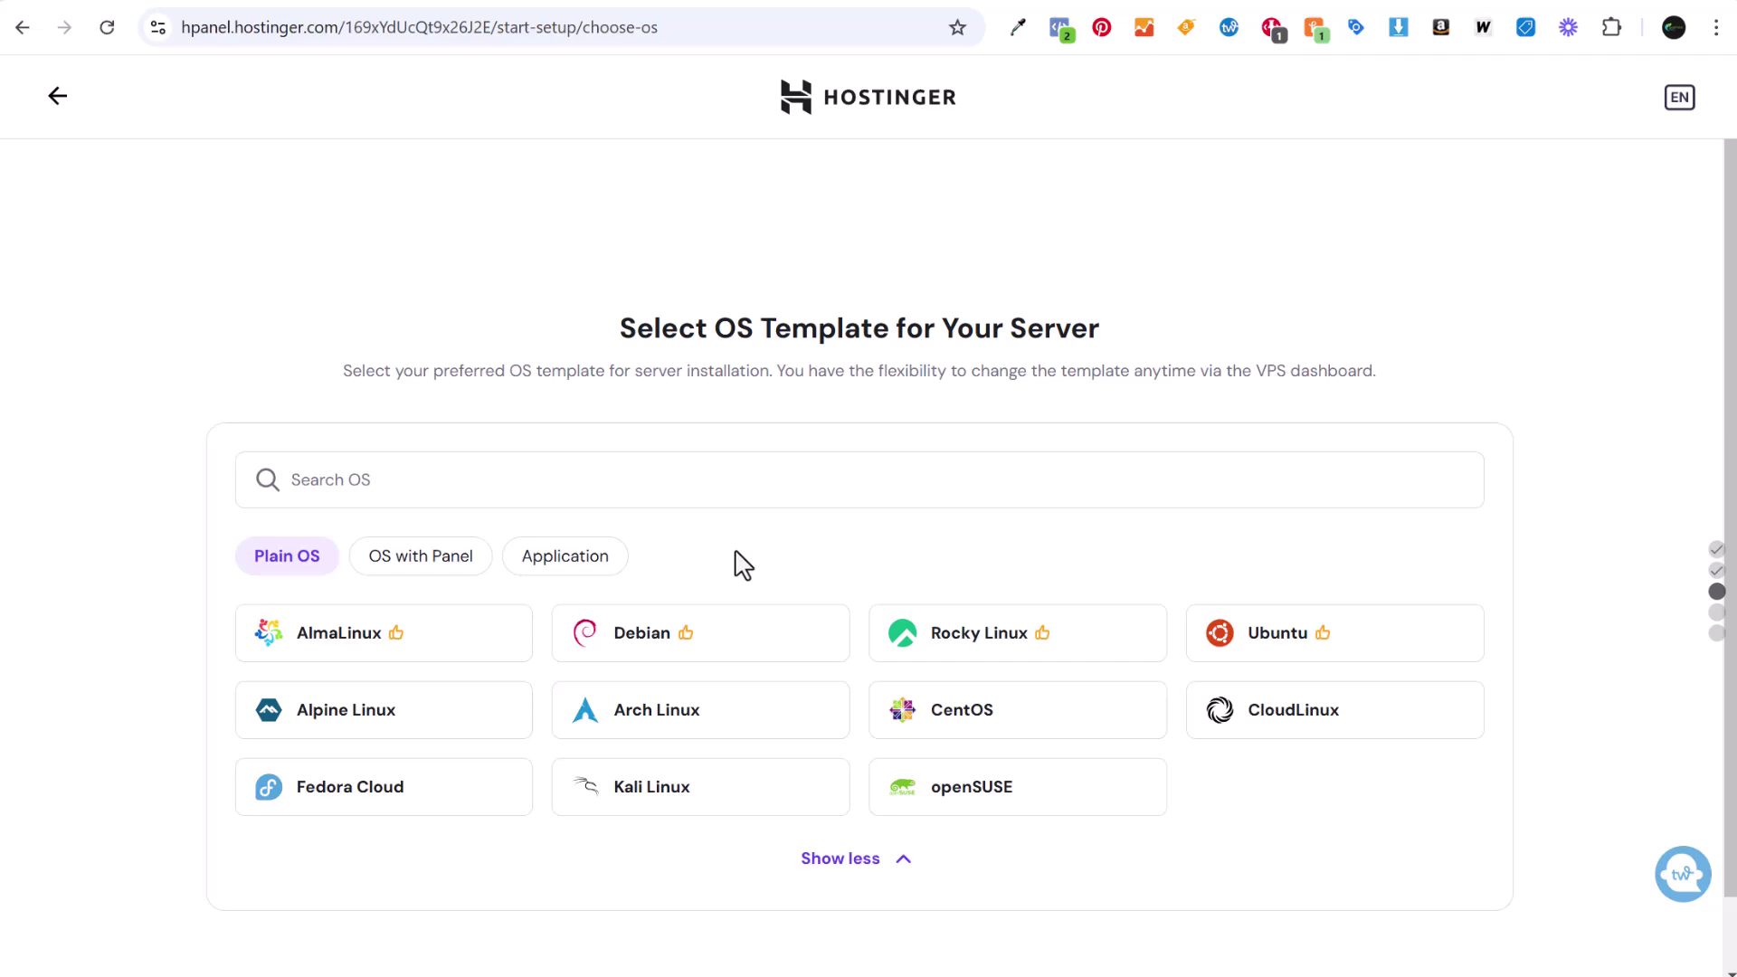
click(419, 552)
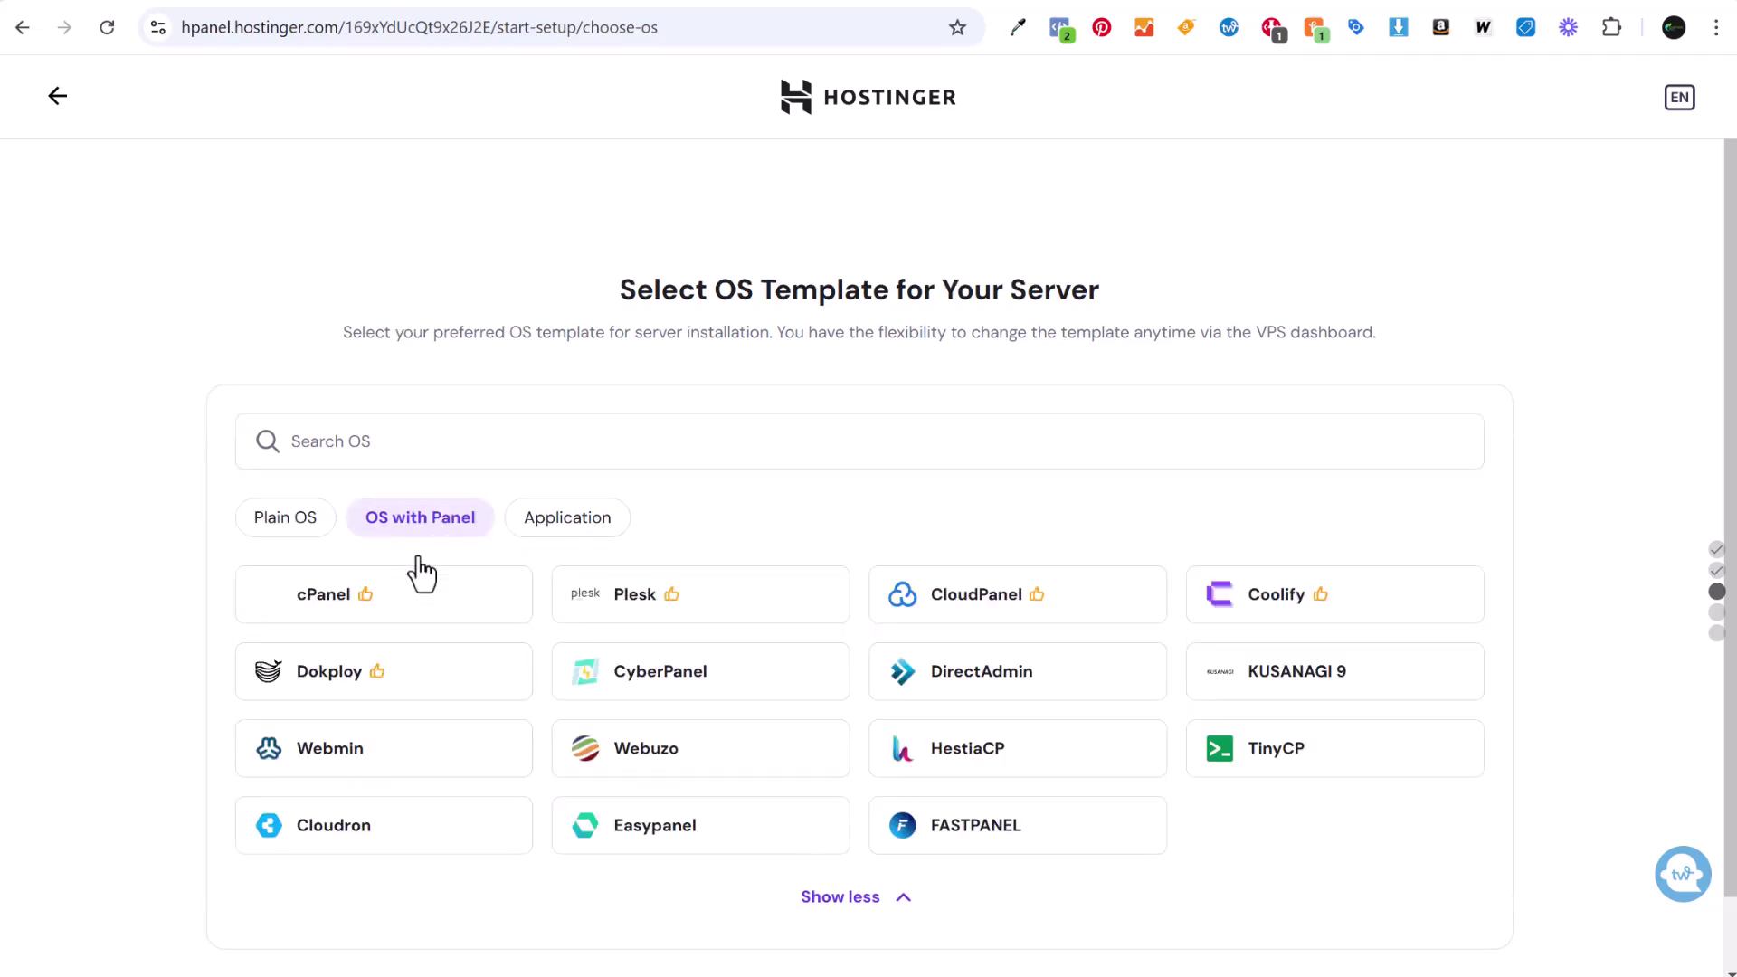
click(553, 530)
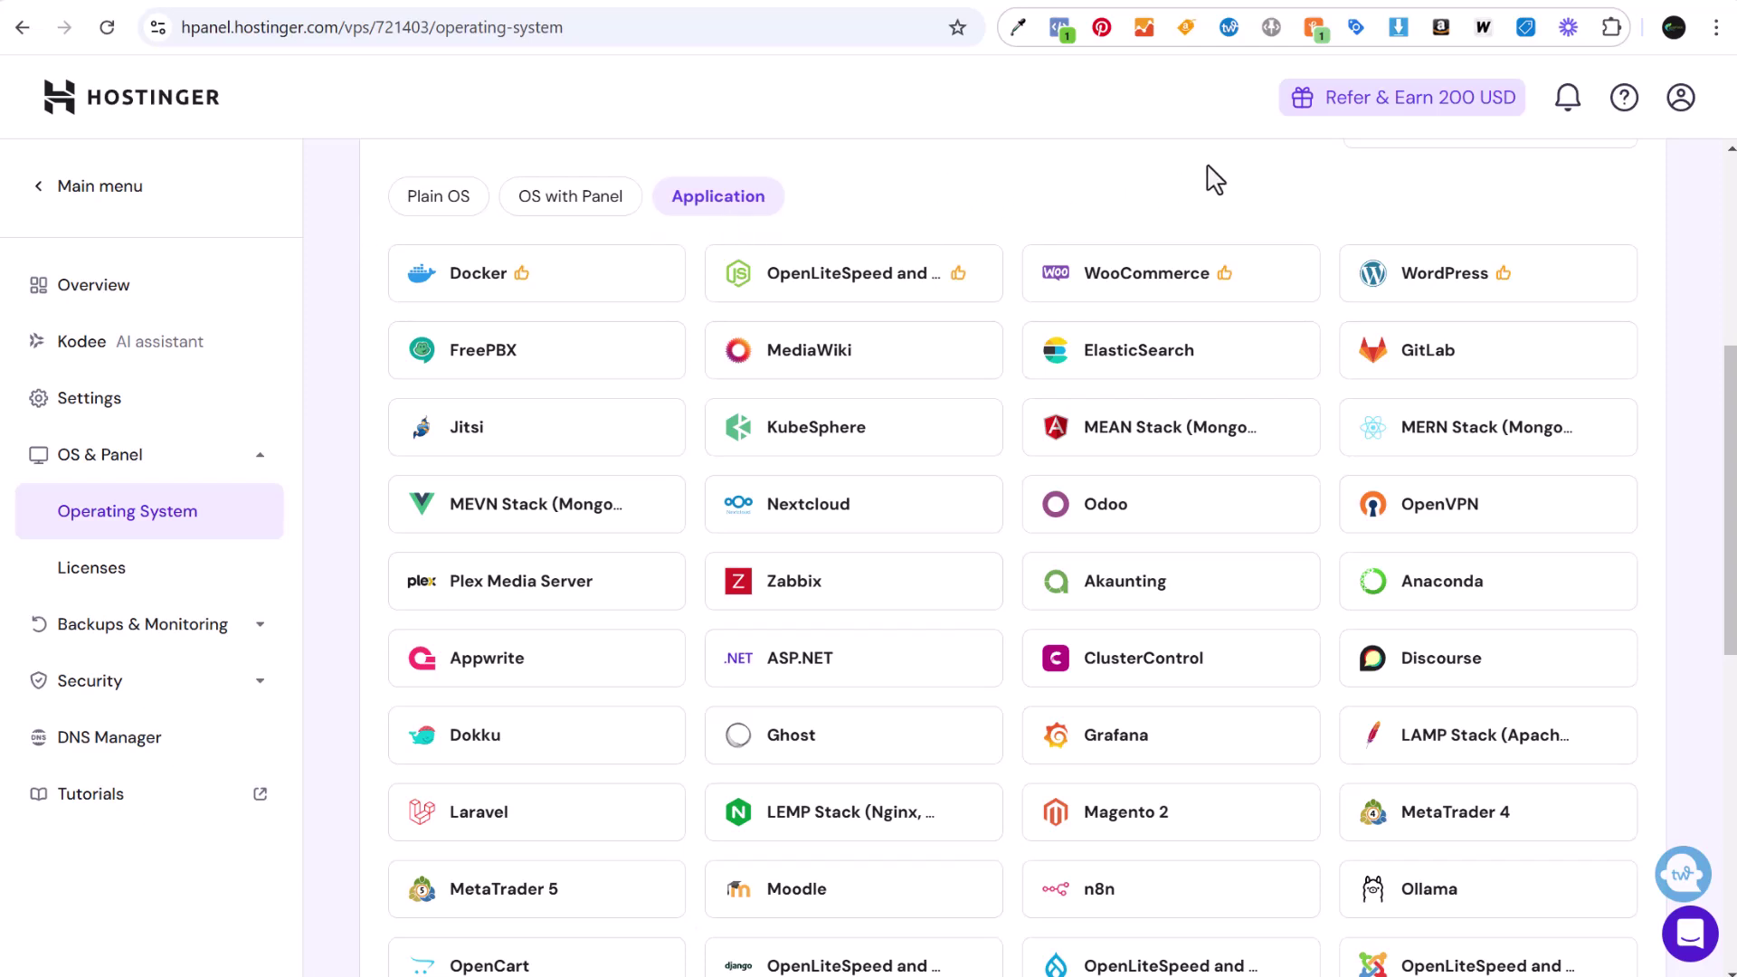
Choose the WordPress application template and confirm the OS change, acknowledging all files will be deleted.
click(1457, 282)
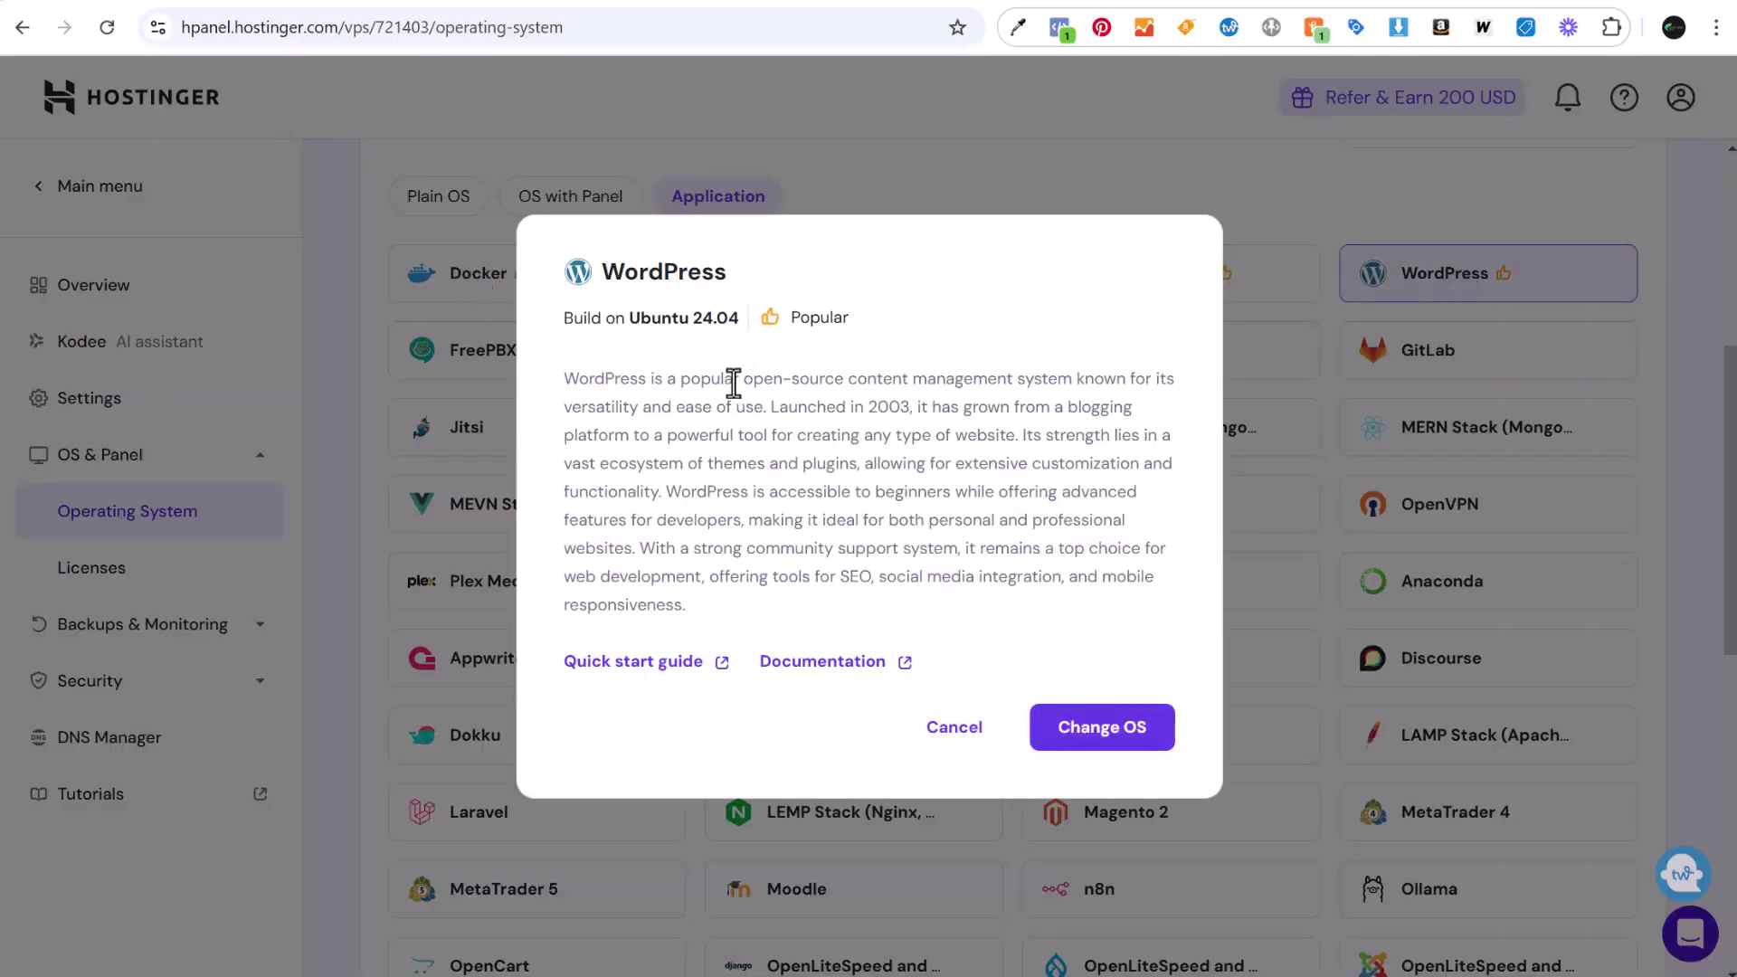
drag(733, 383, 930, 384)
click(1120, 745)
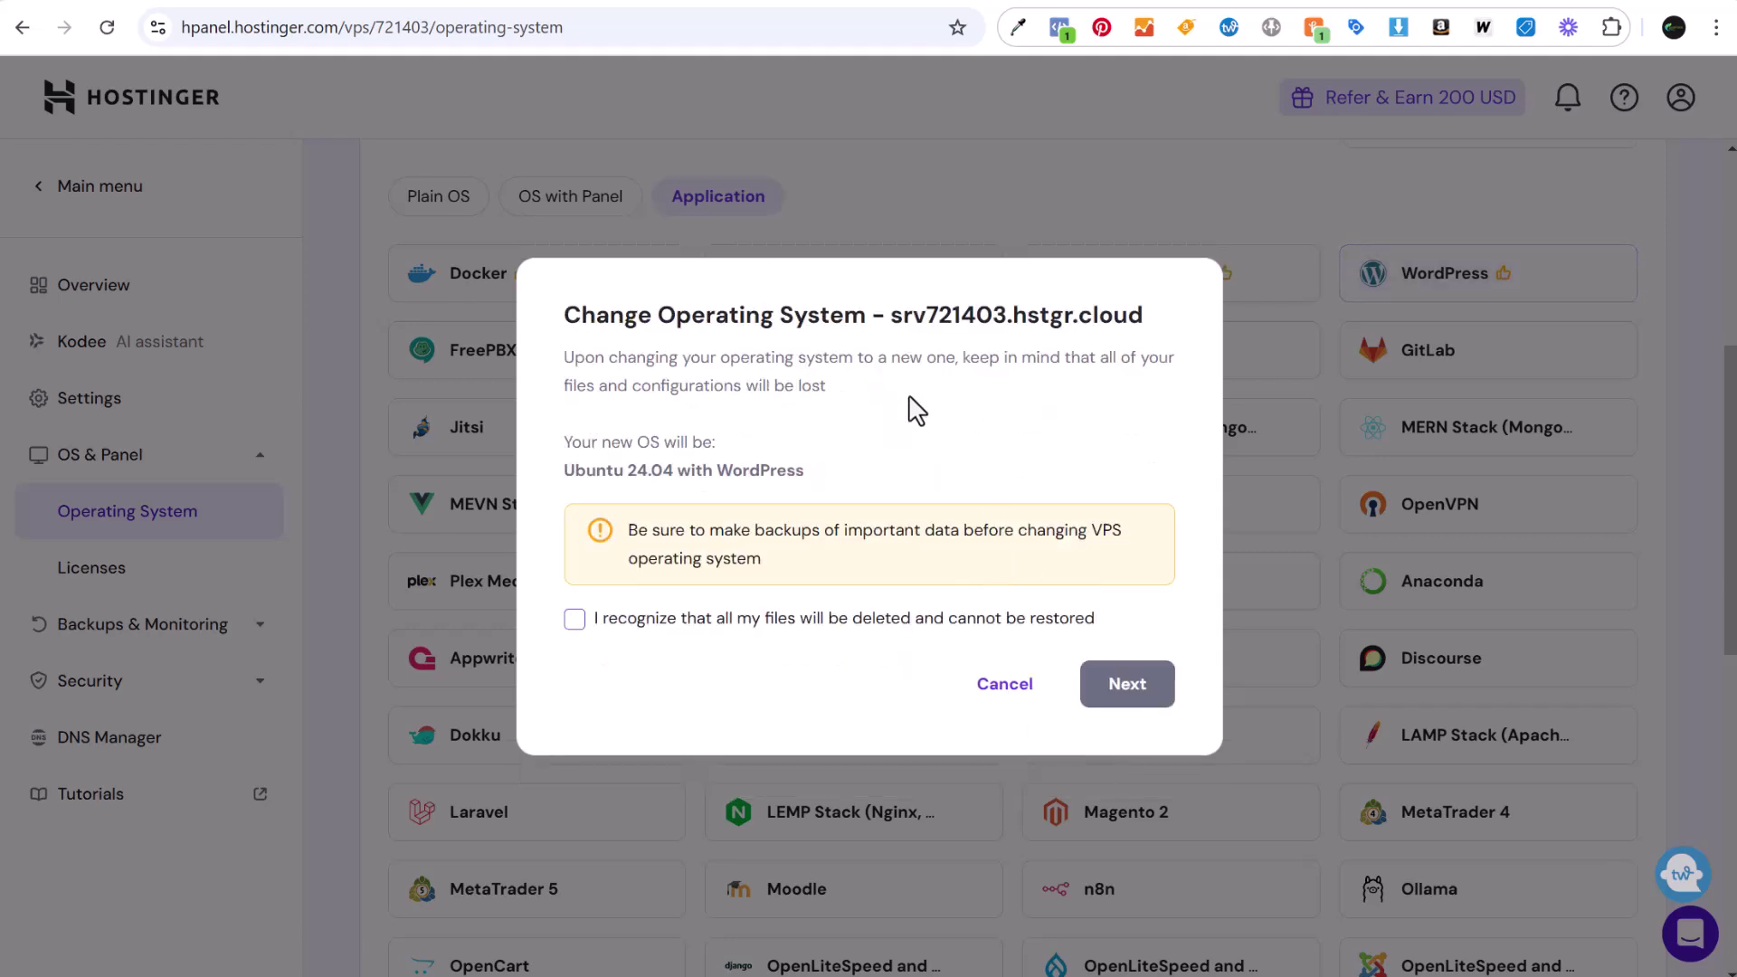
drag(675, 530, 963, 529)
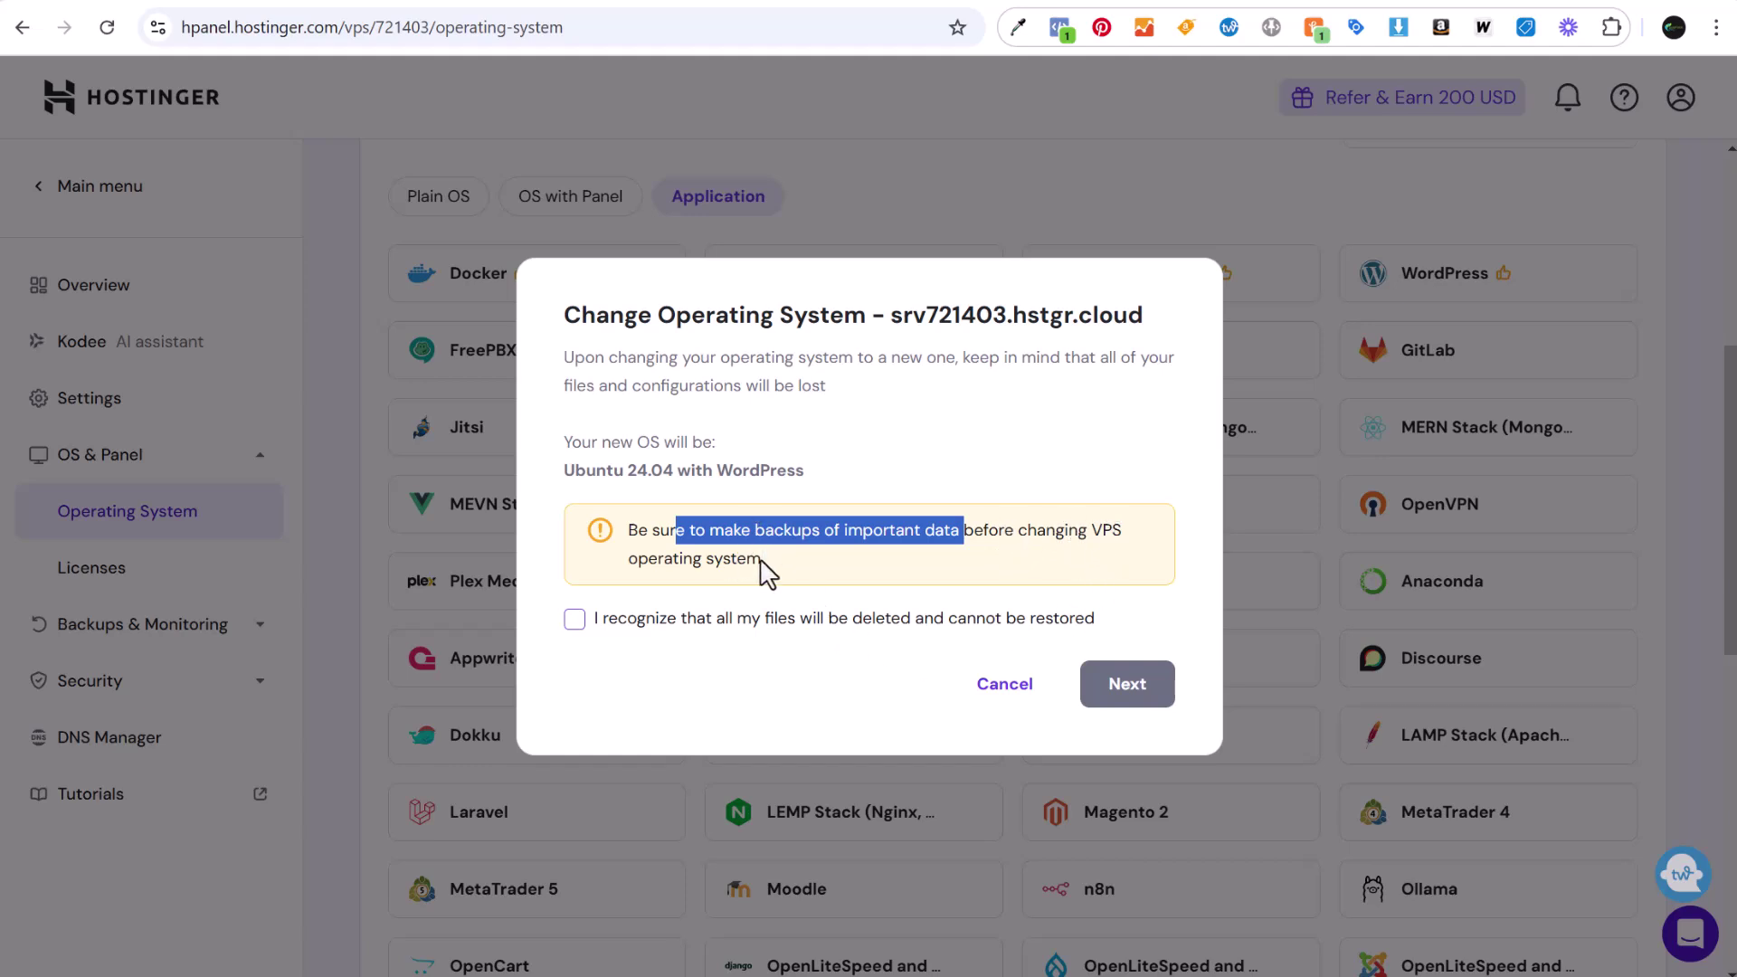
click(779, 534)
drag(690, 359, 1015, 356)
click(961, 403)
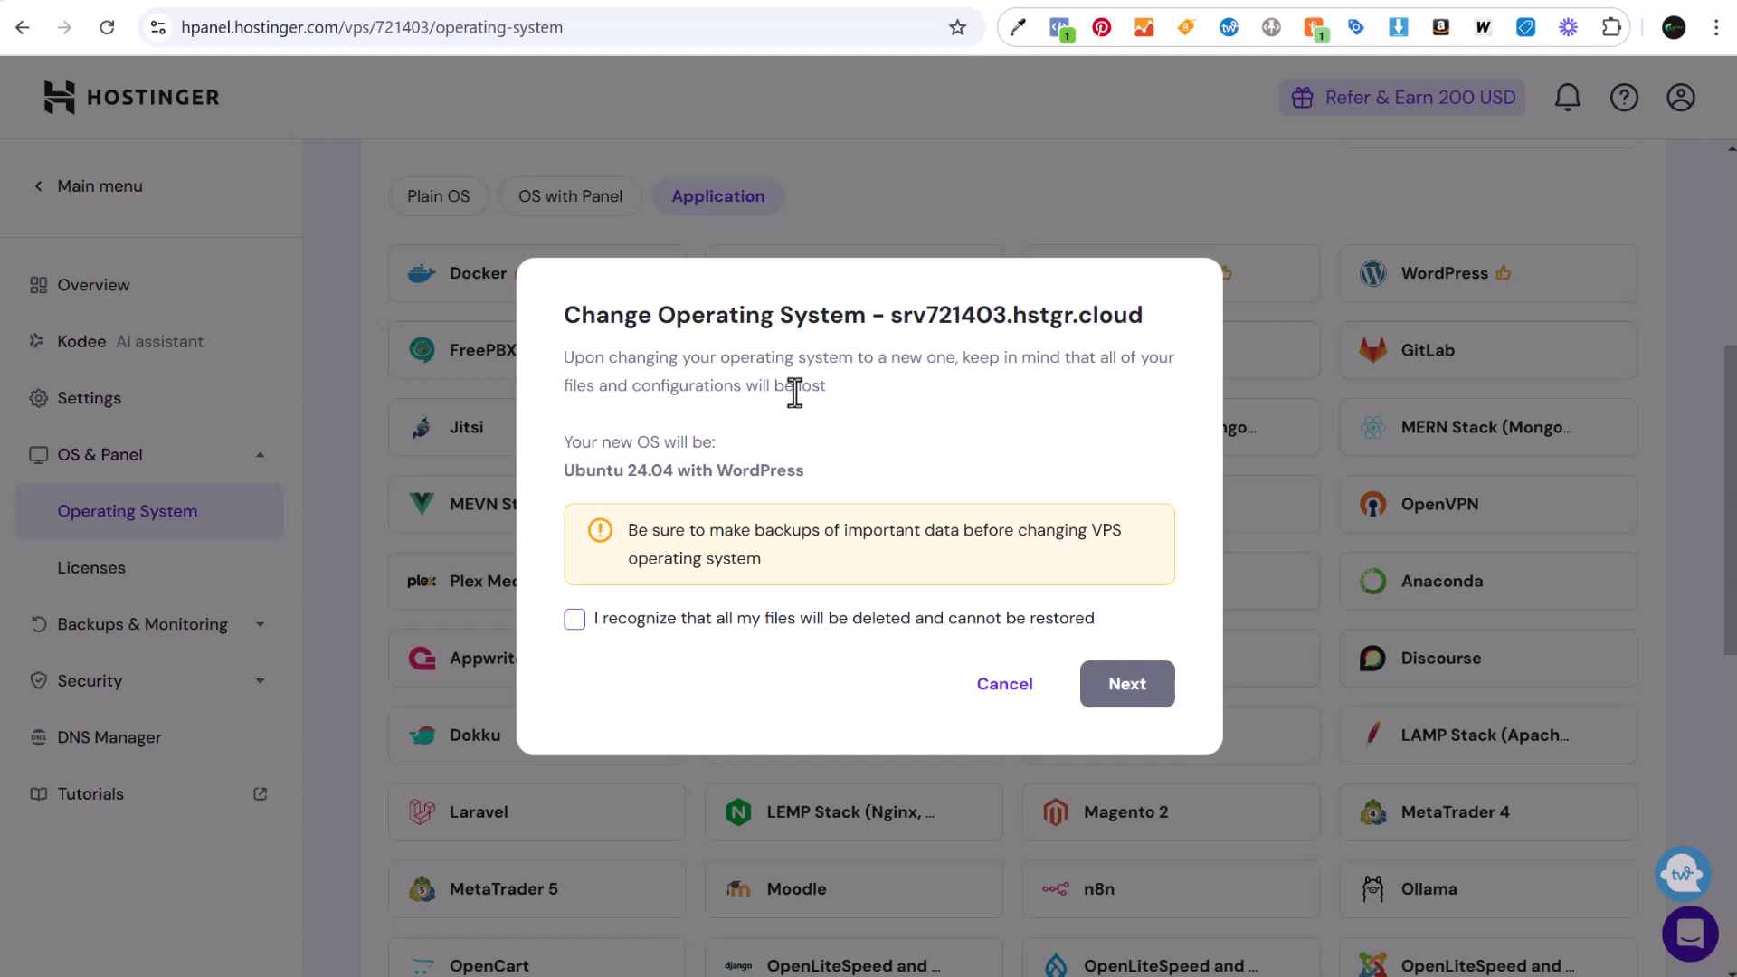
click(575, 620)
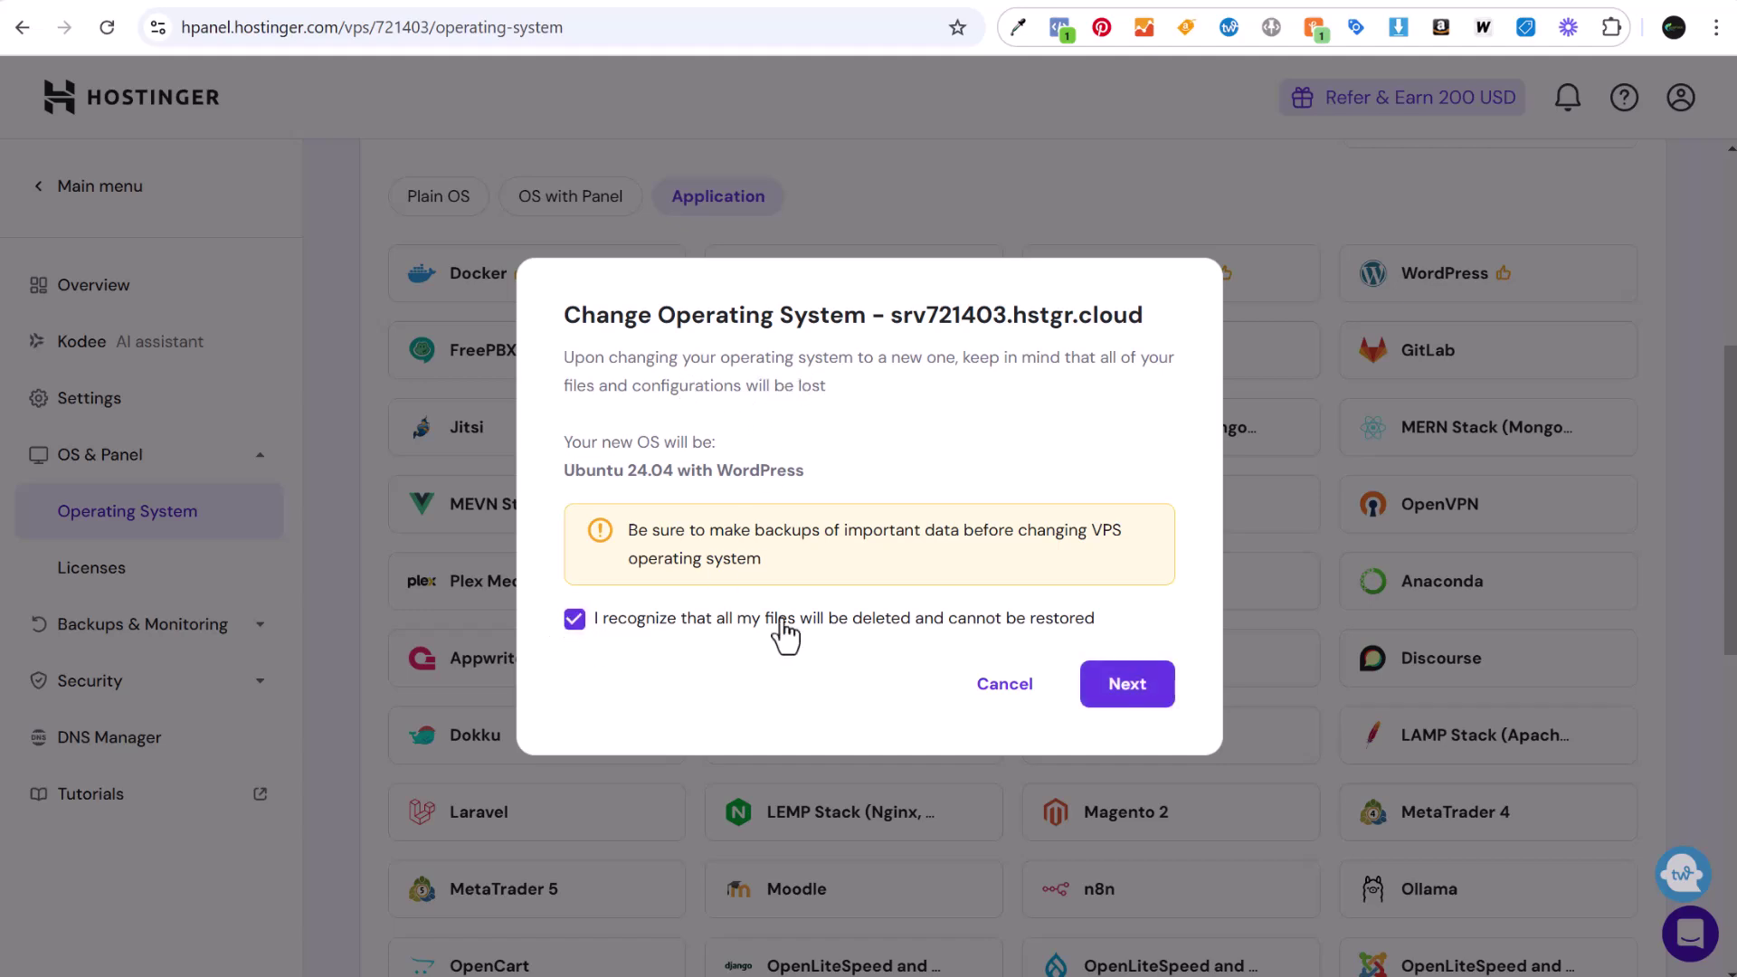
click(1162, 698)
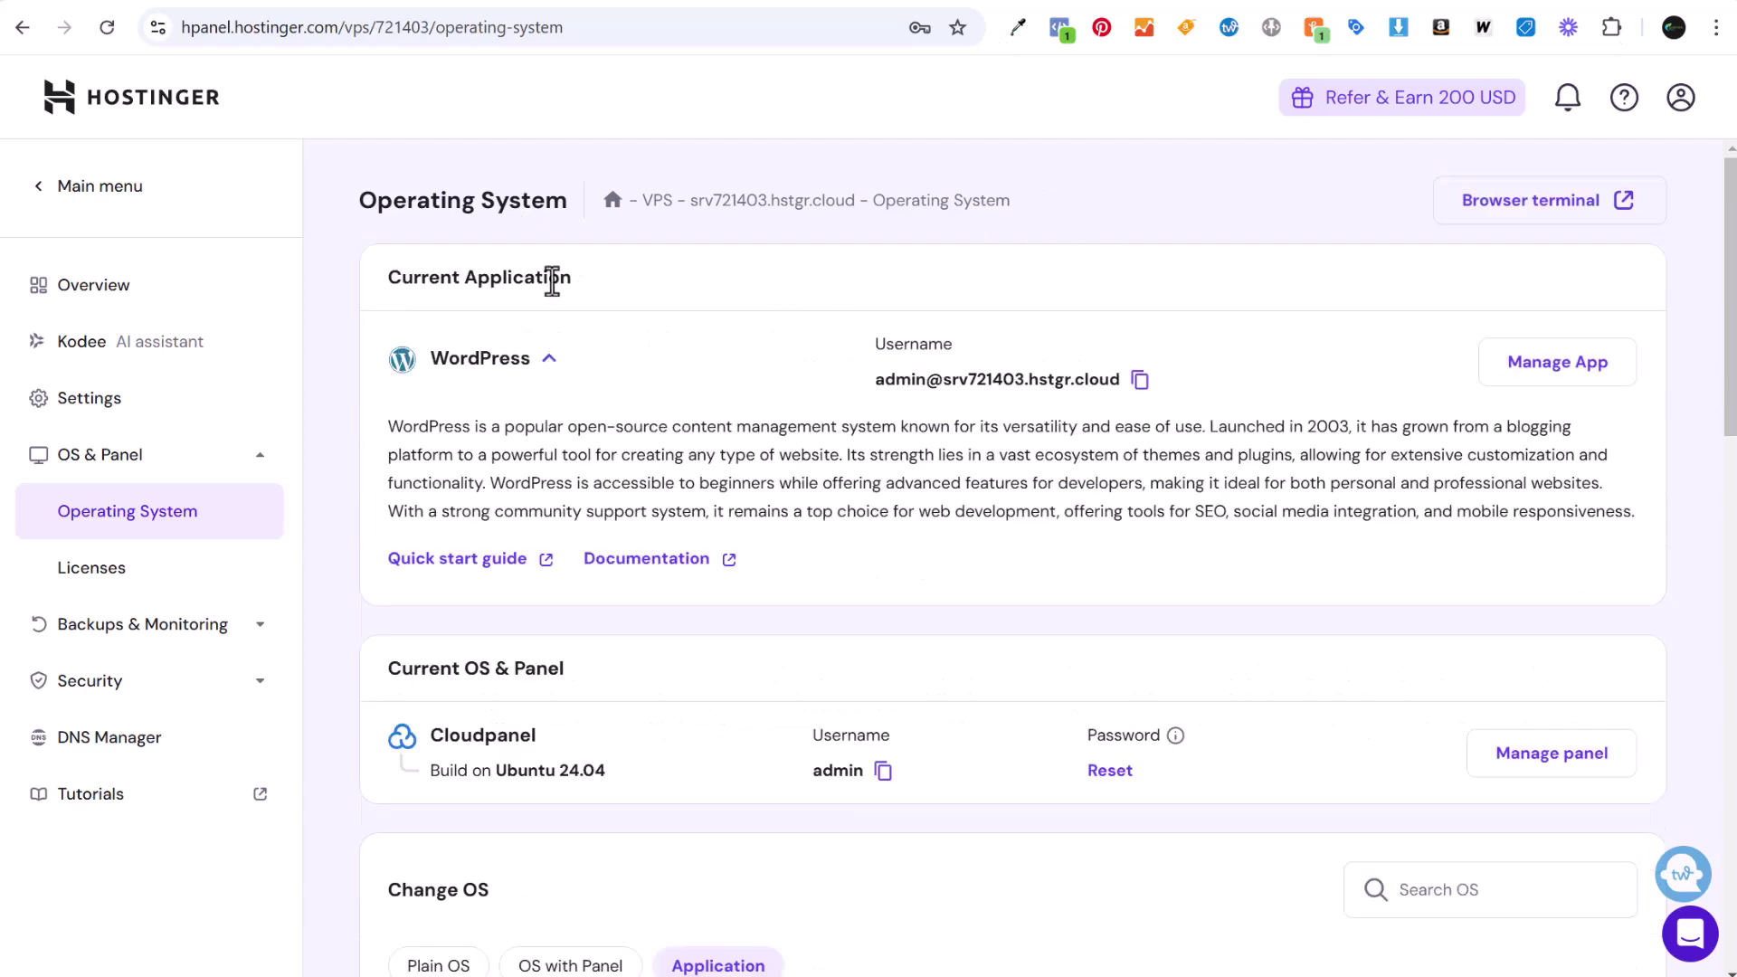
After installation, open the new site's WordPress login page via Manage App.
drag(461, 426, 782, 426)
click(853, 427)
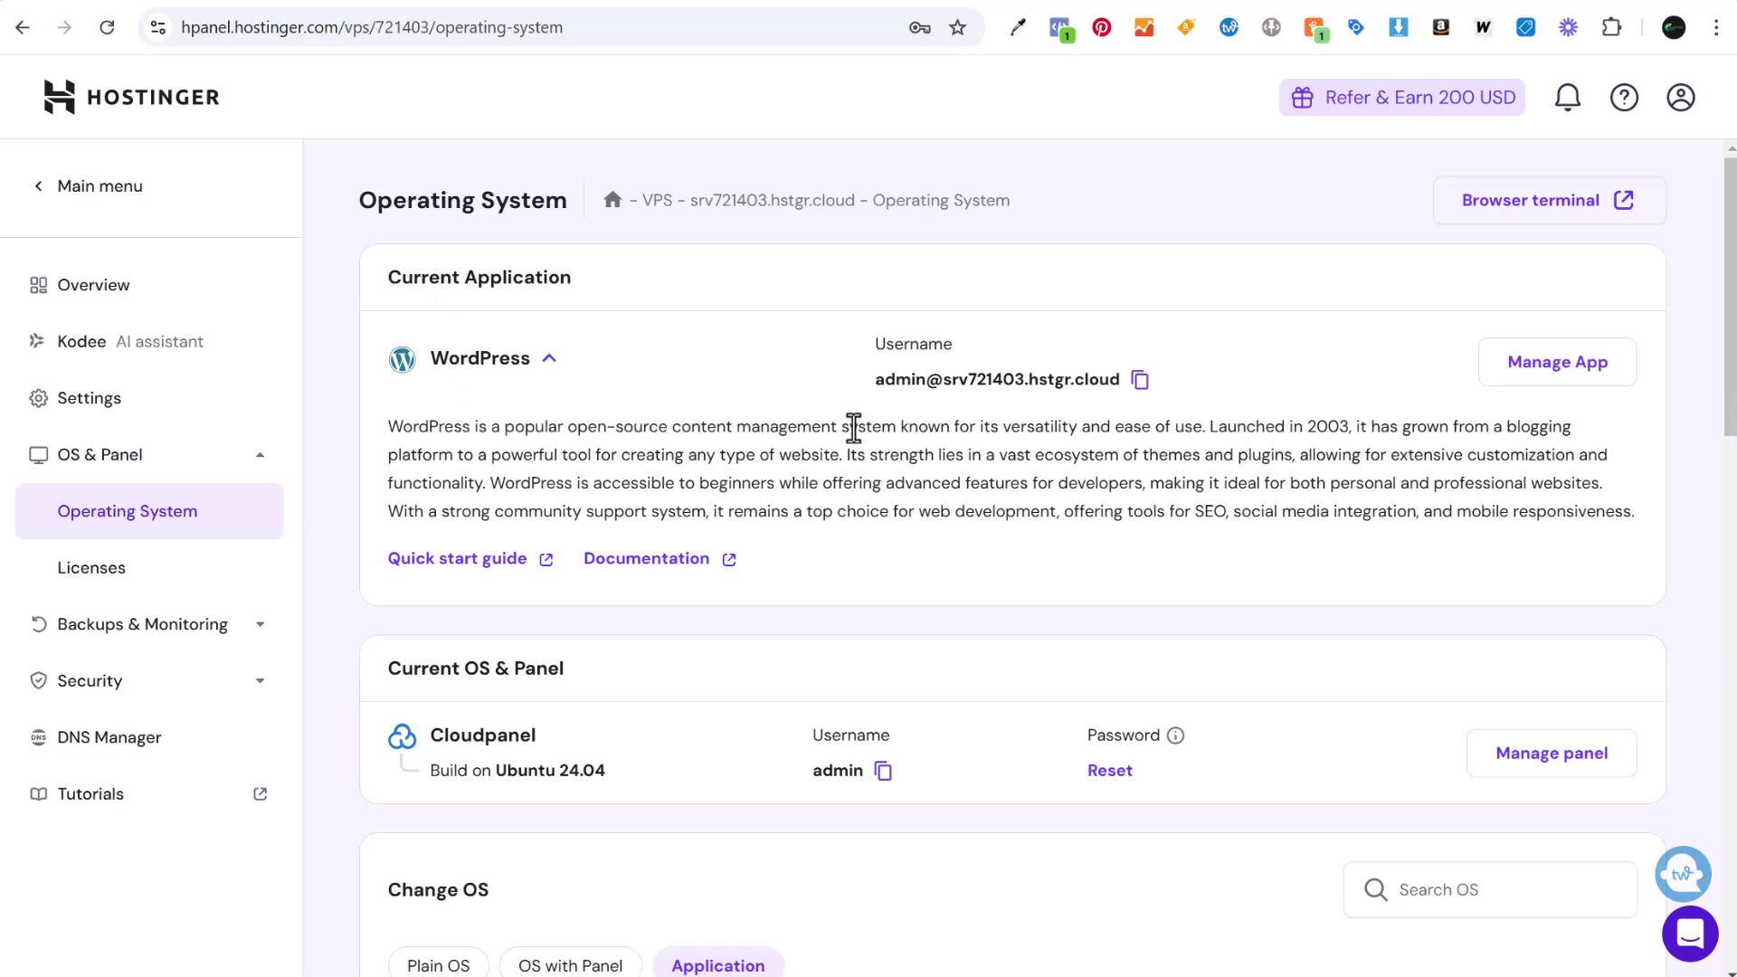
click(1598, 384)
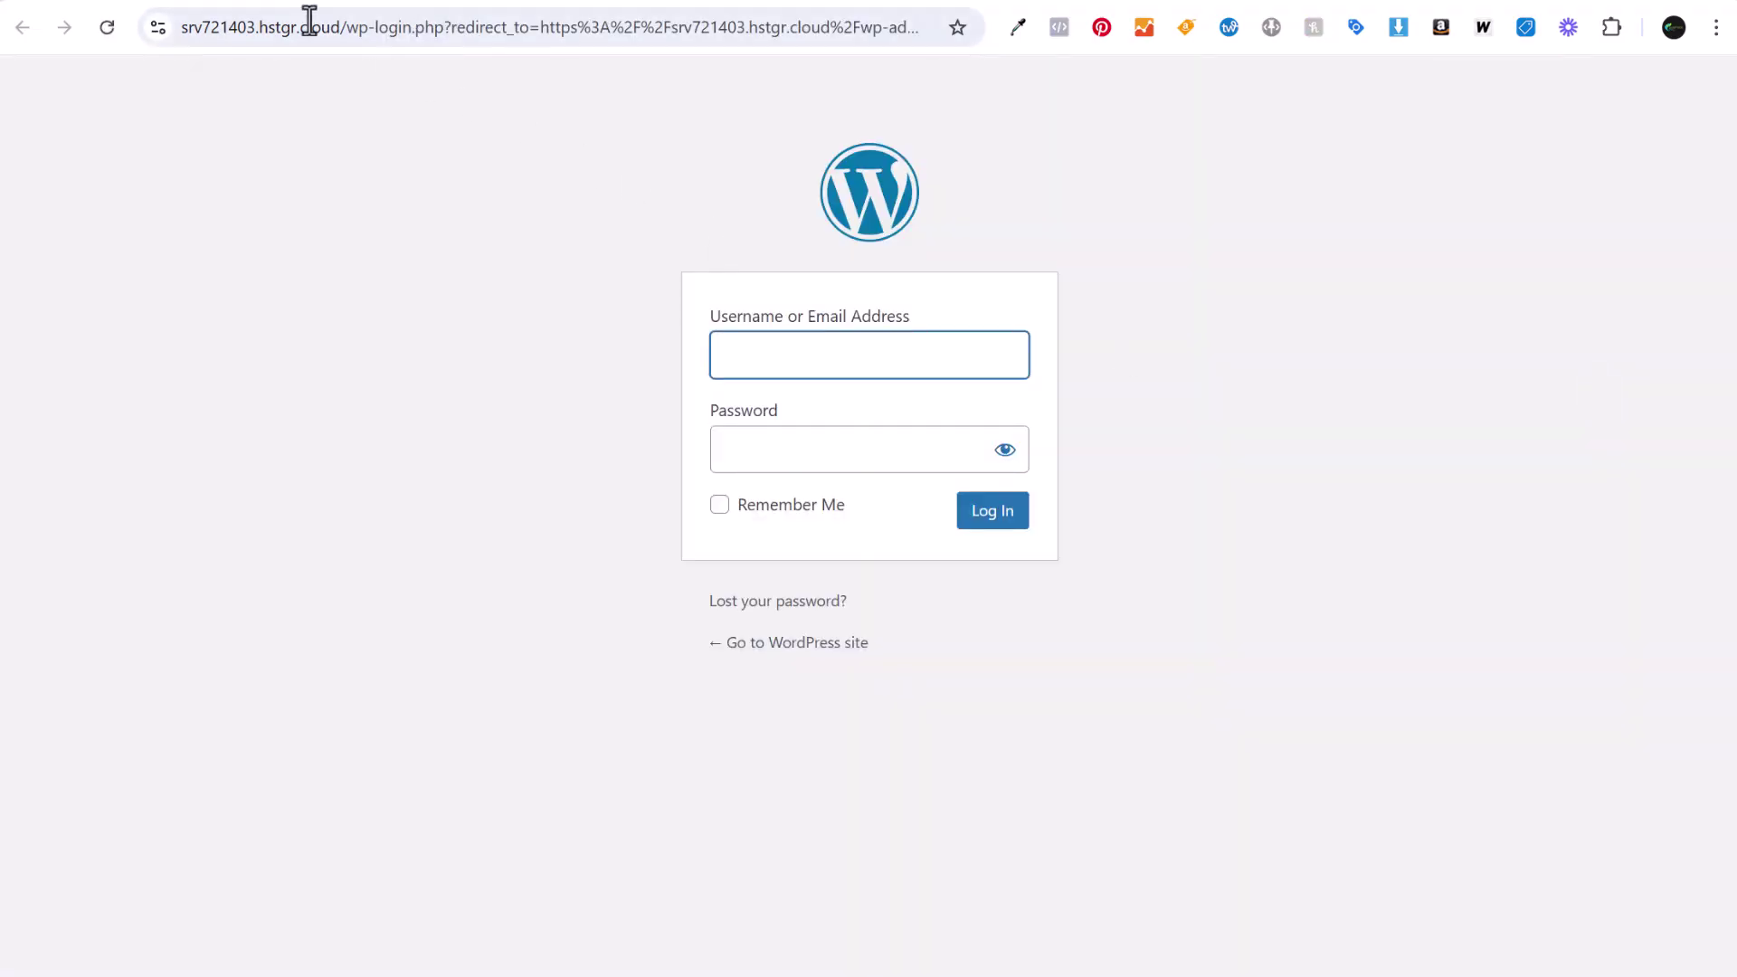
Log in to WordPress admin using the username copied from hPanel and the account password.
key(ctrl+w)
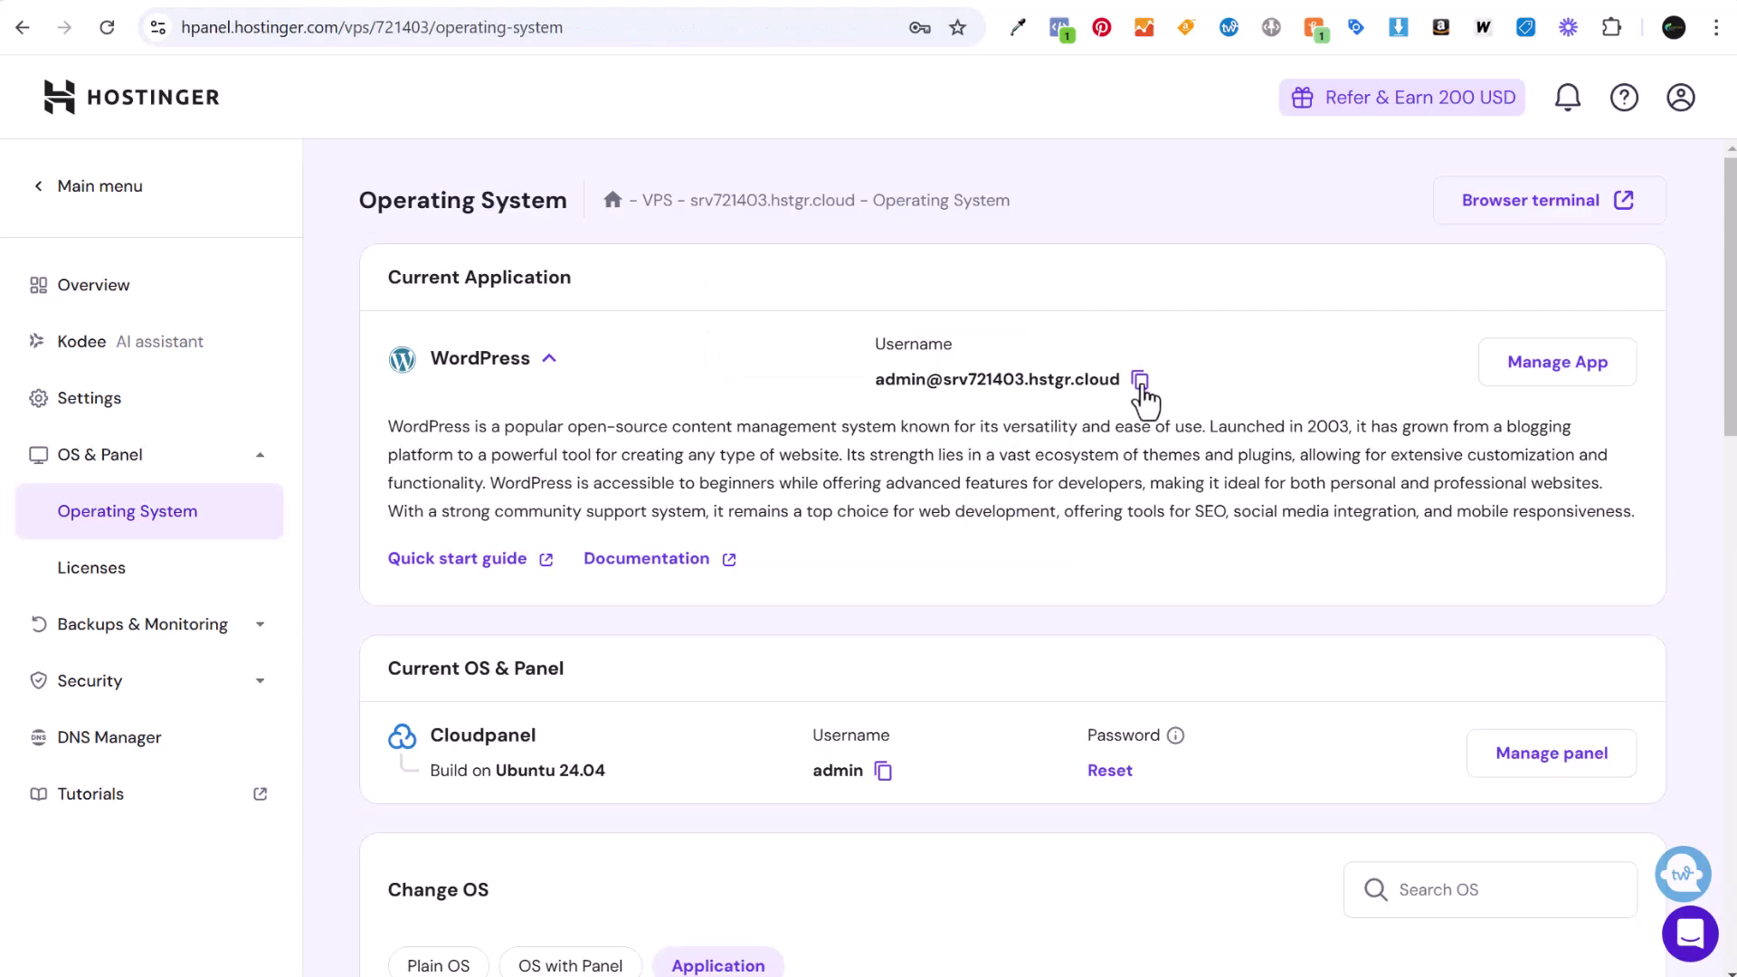
click(1140, 381)
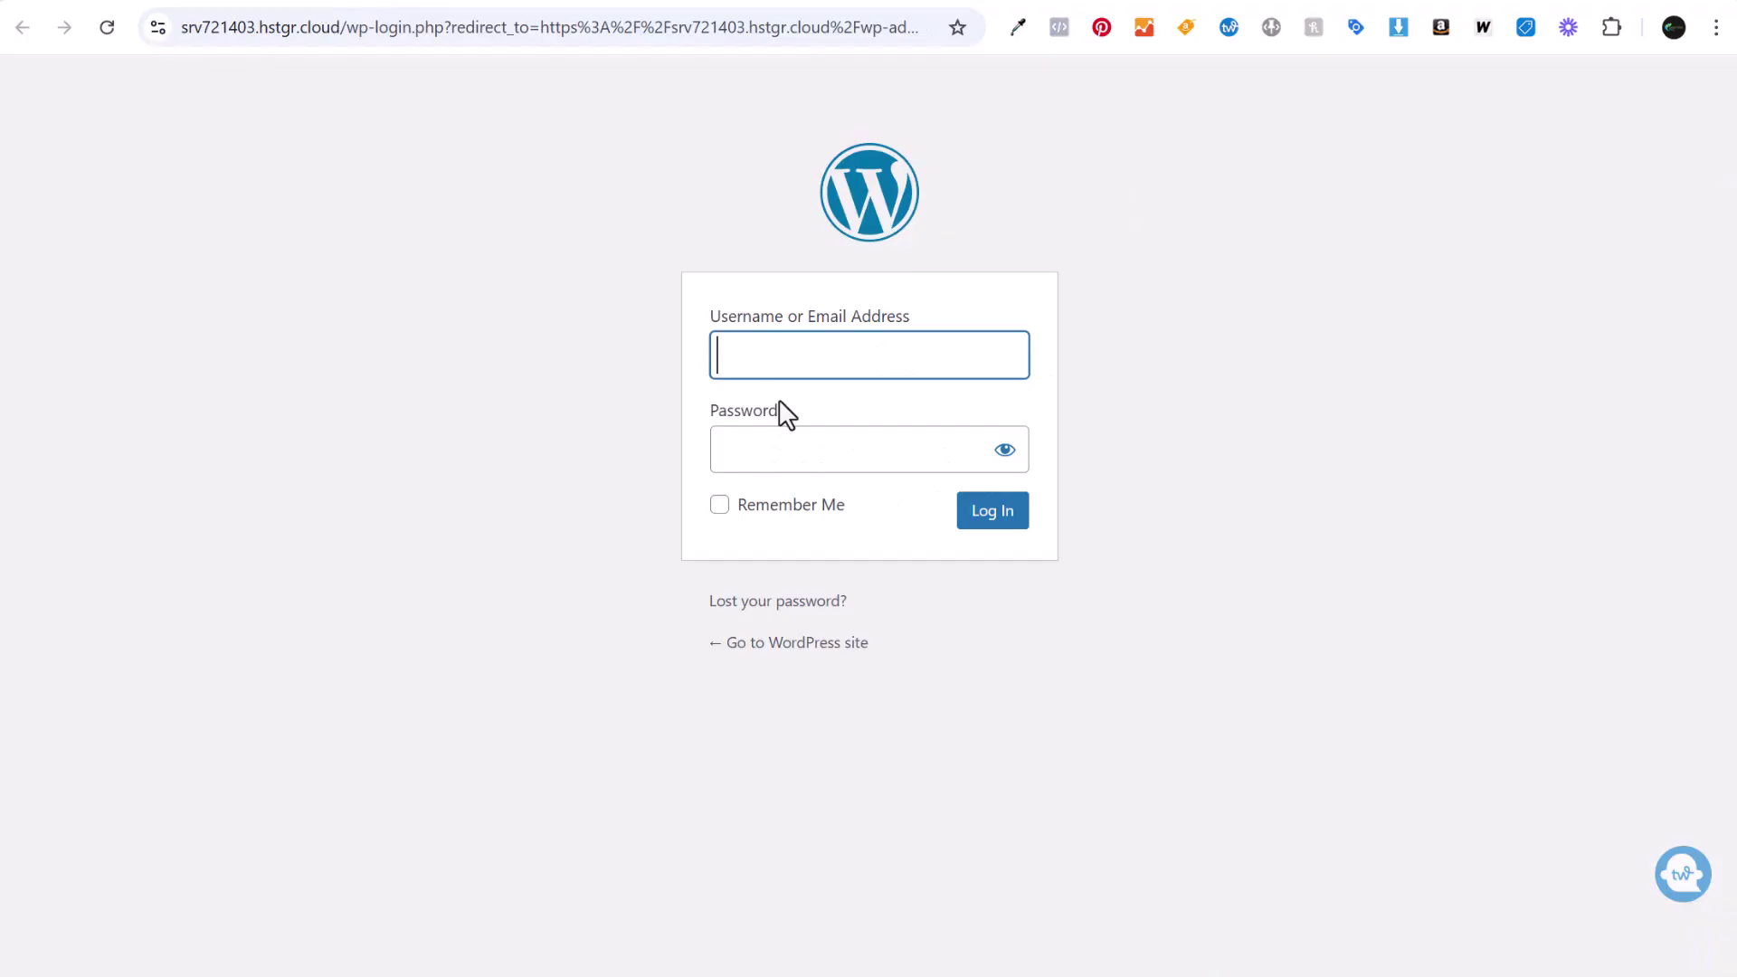
key(ctrl+v)
click(823, 450)
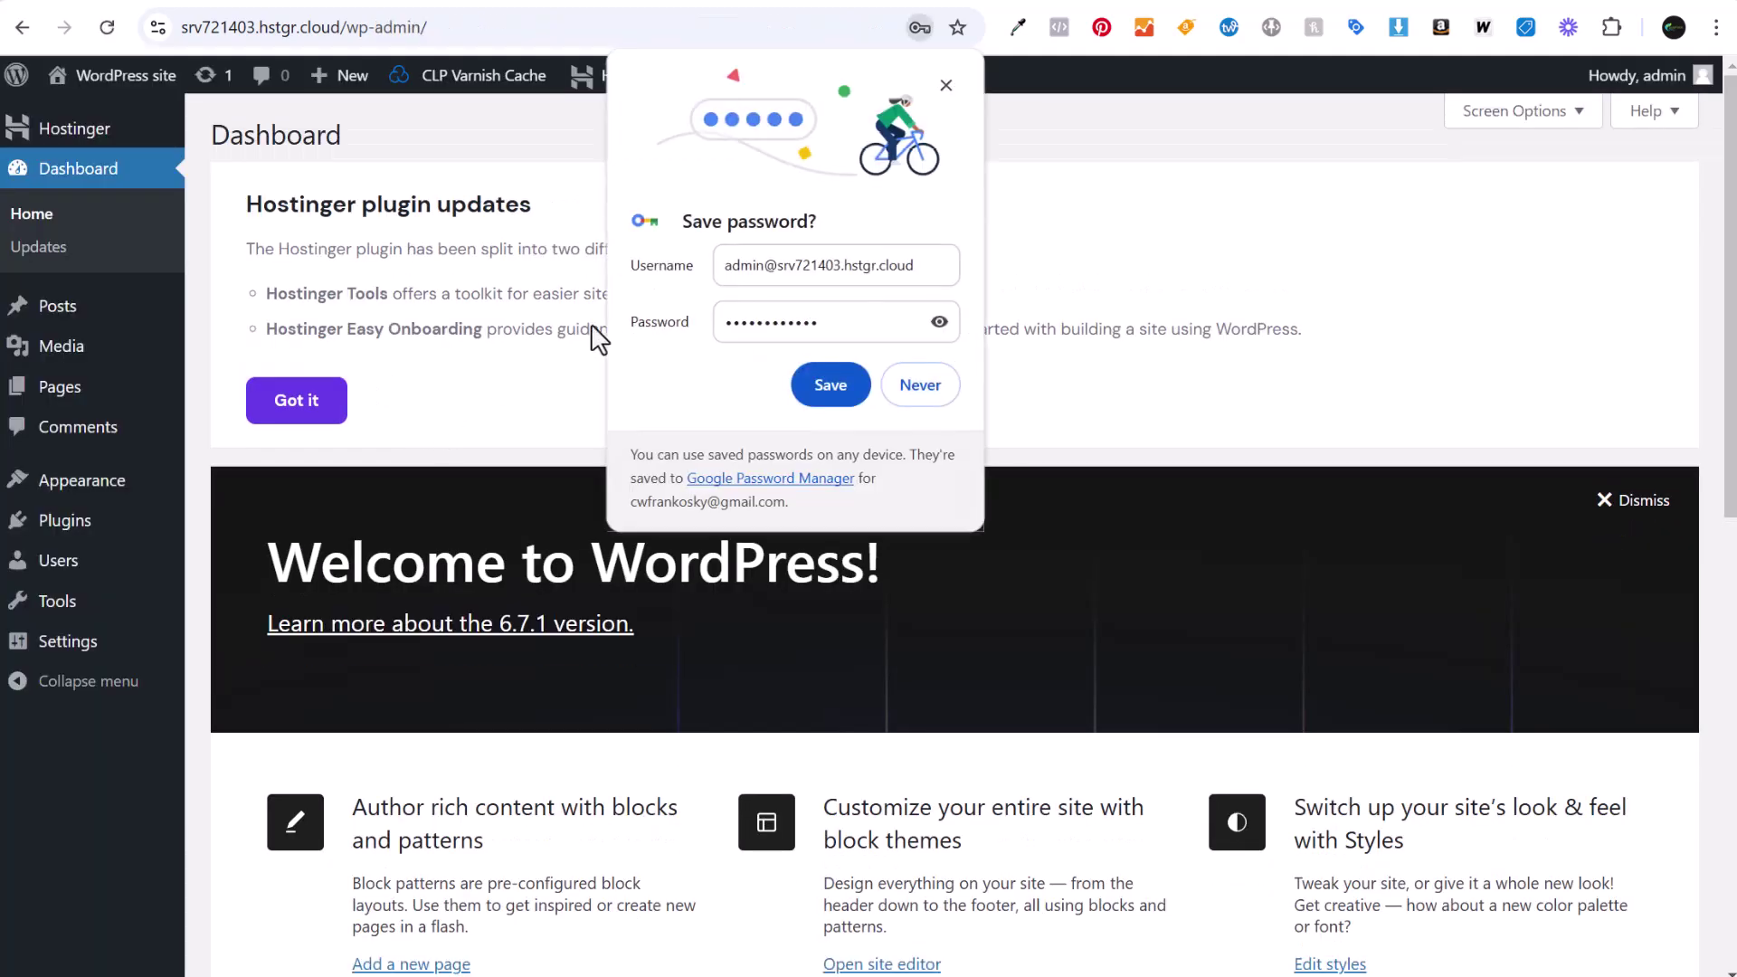
click(947, 87)
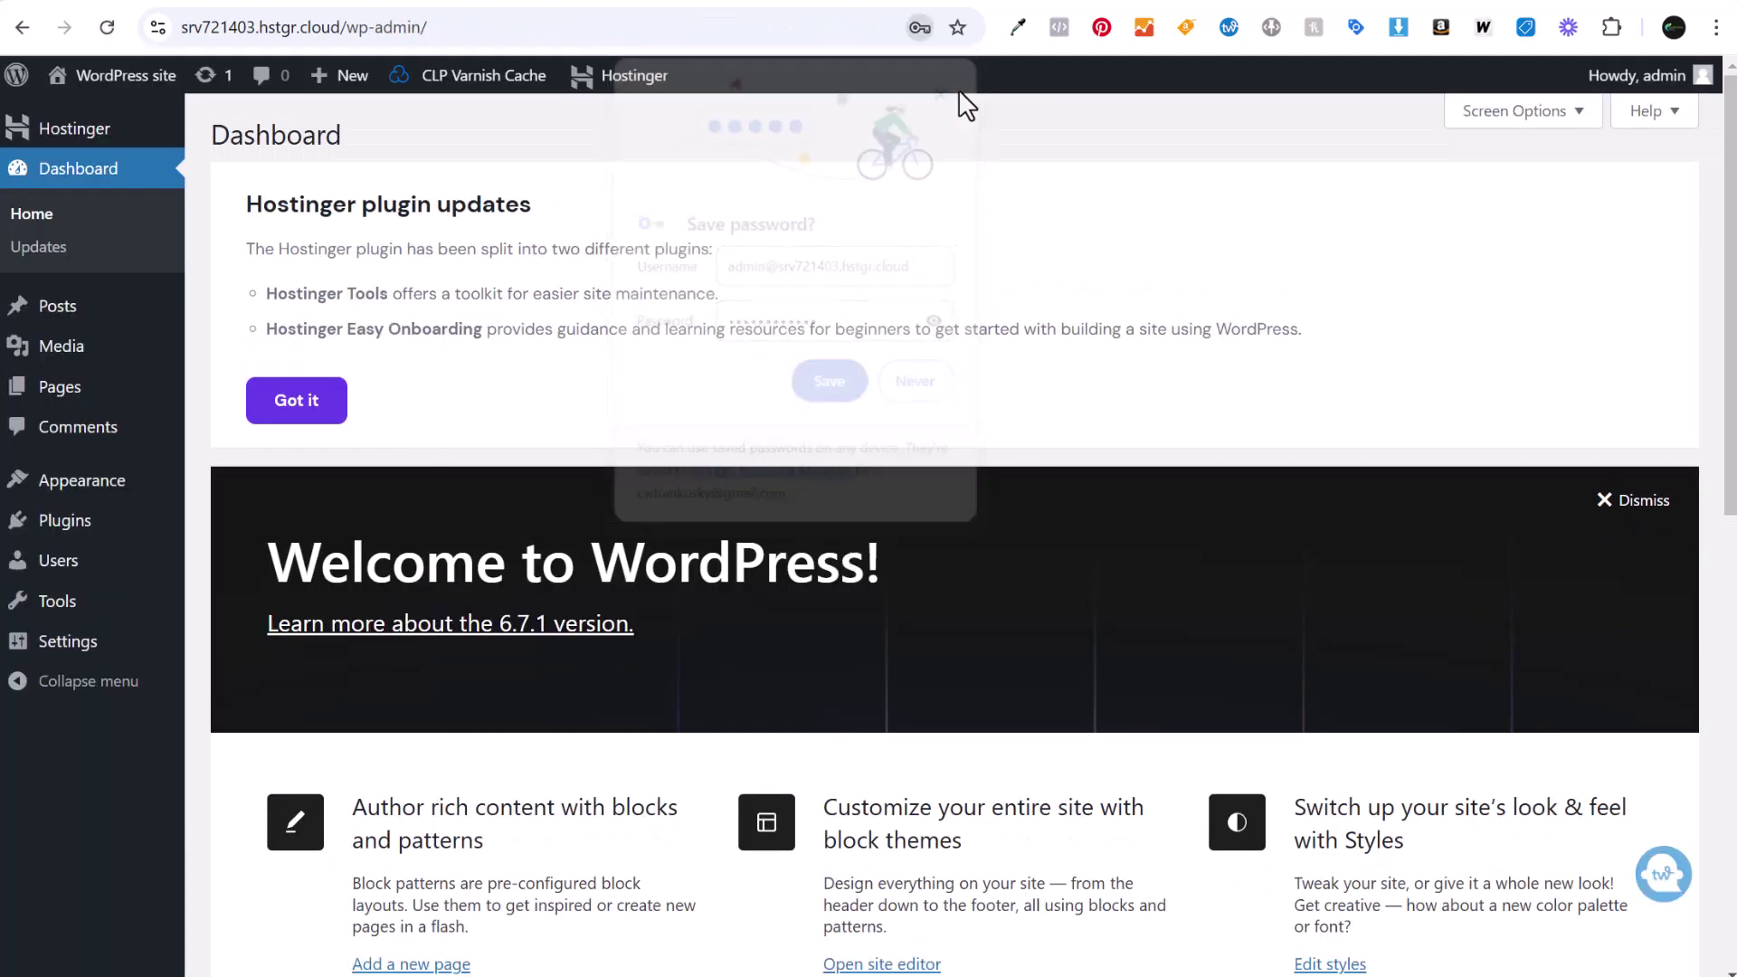
Open the live site in a new tab to view it, then return to hPanel.
right_click(136, 127)
click(182, 139)
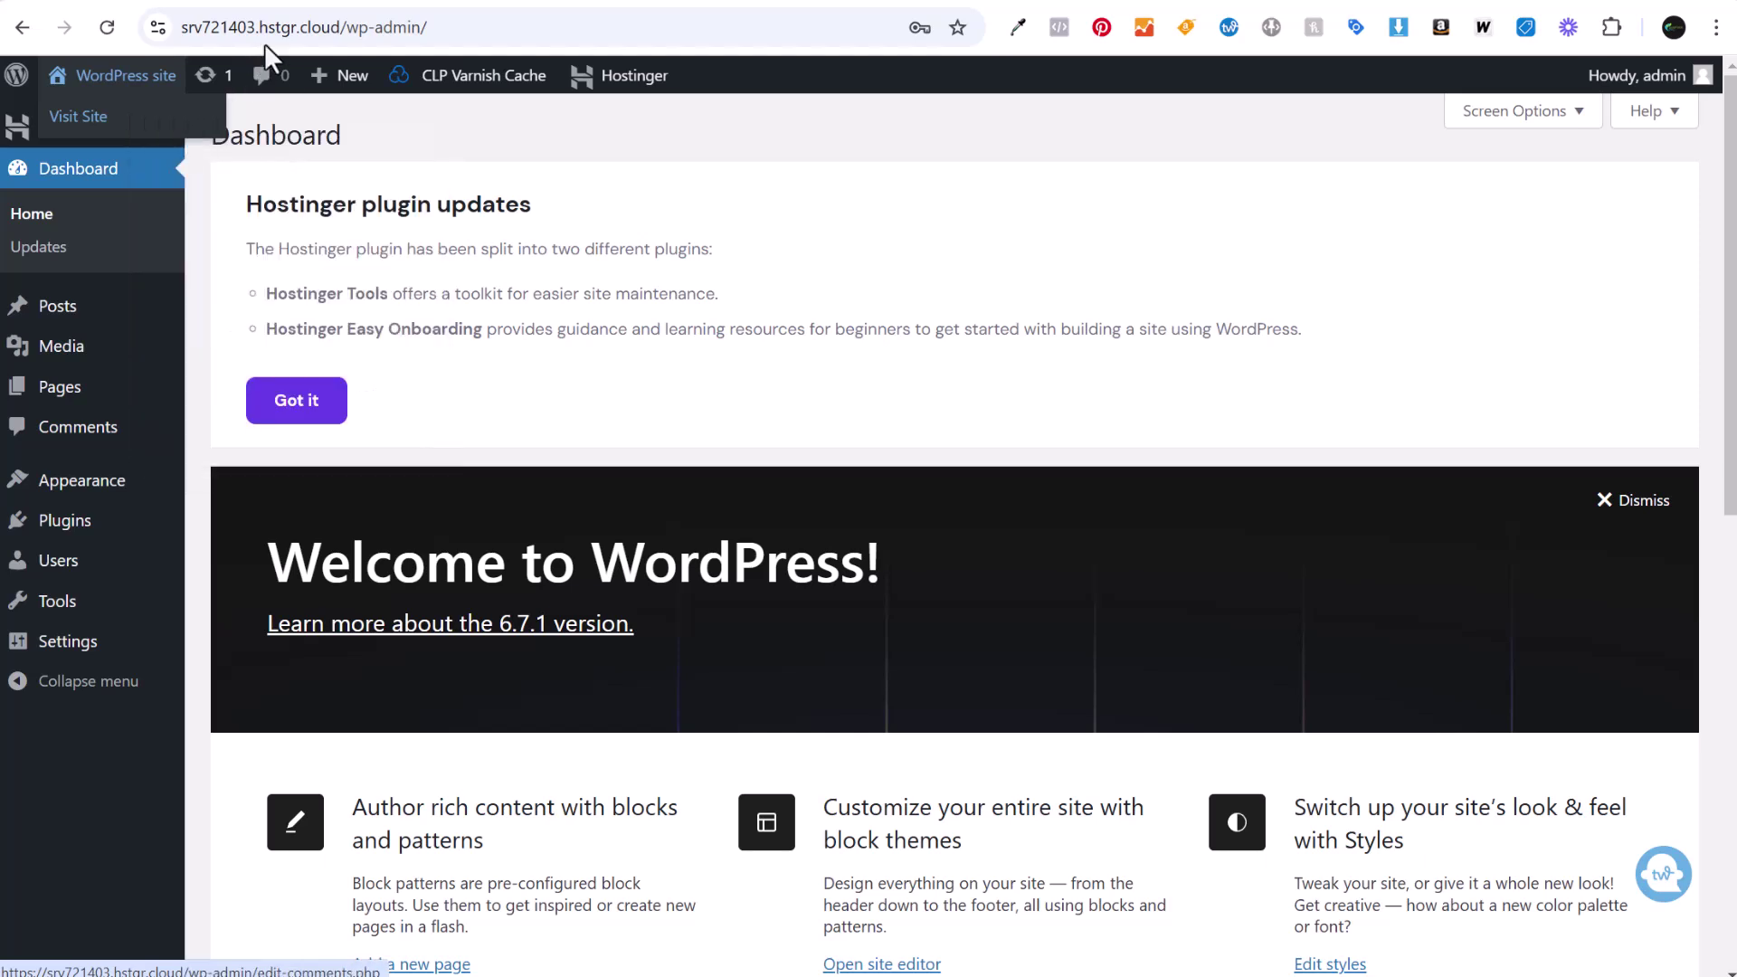
click(359, 2)
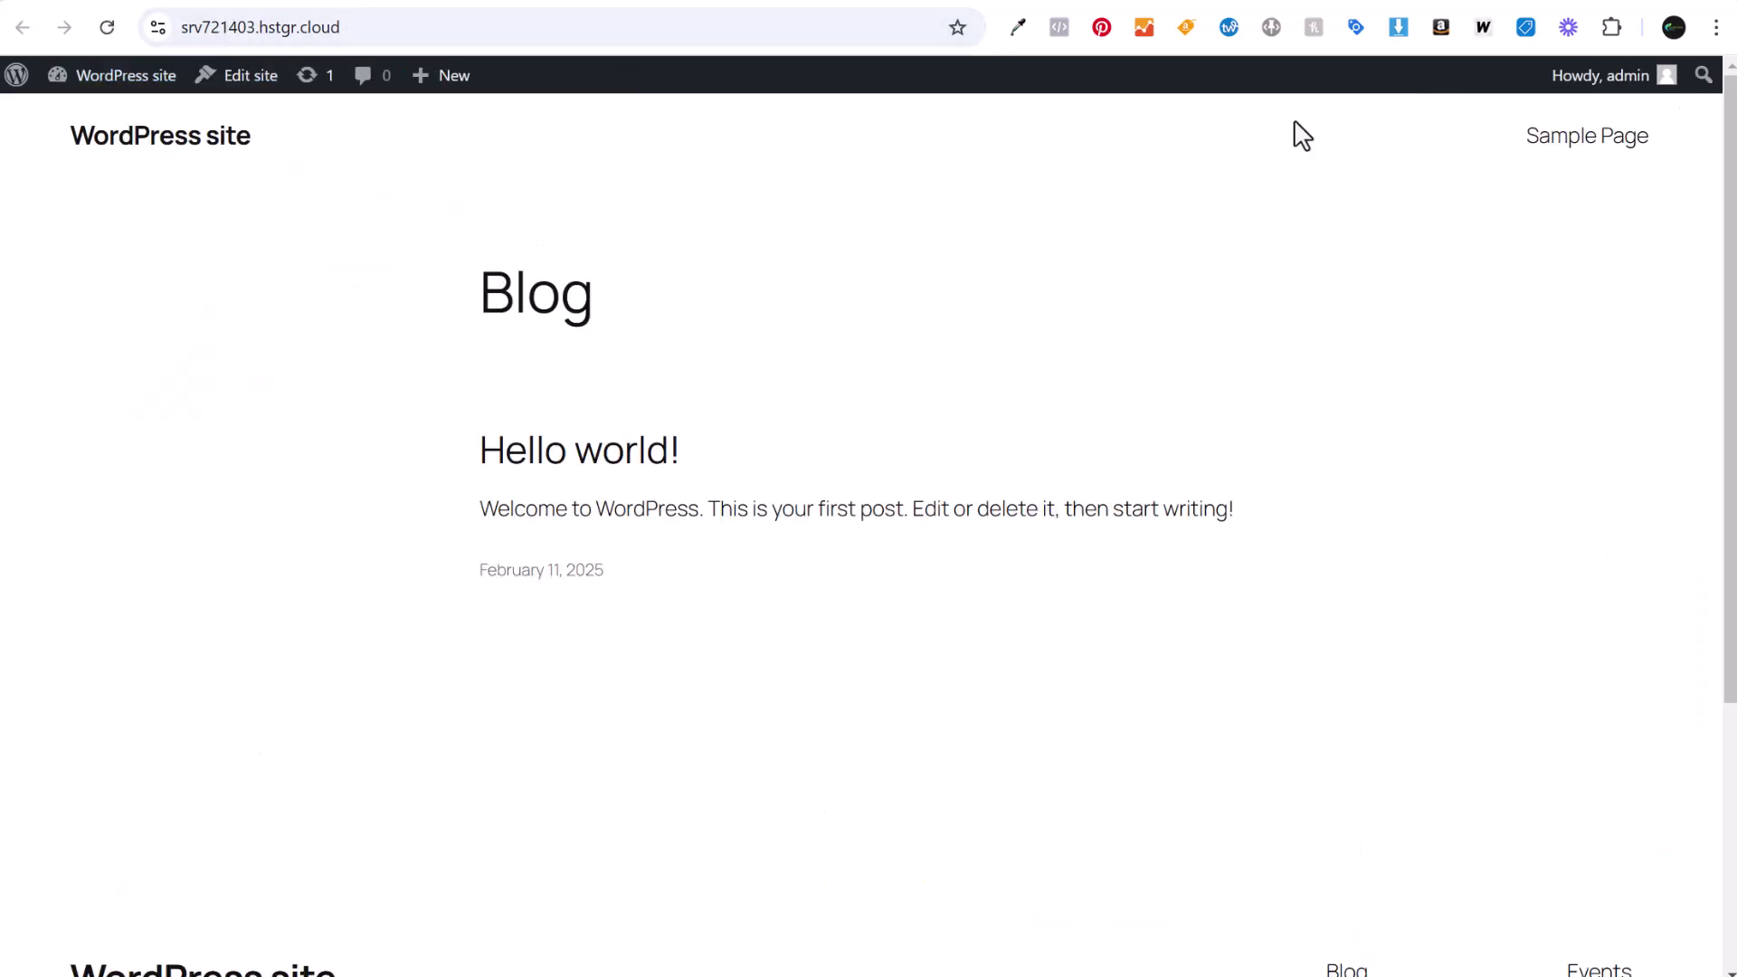
click(376, 27)
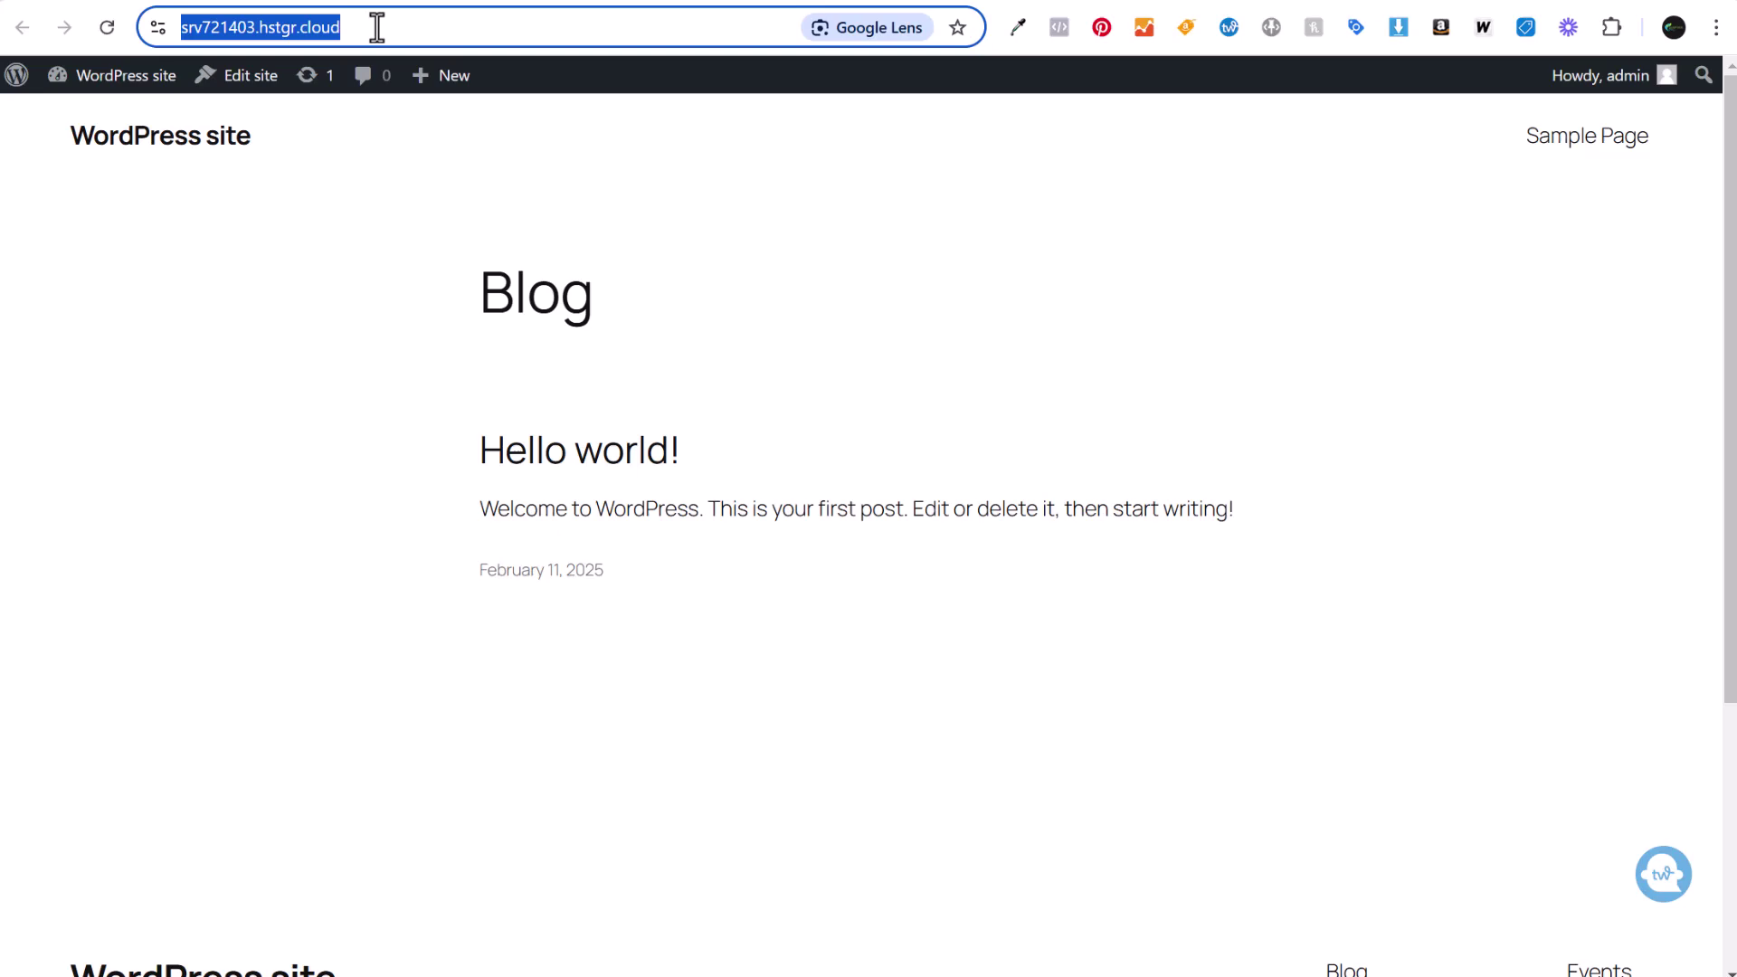
click(286, 3)
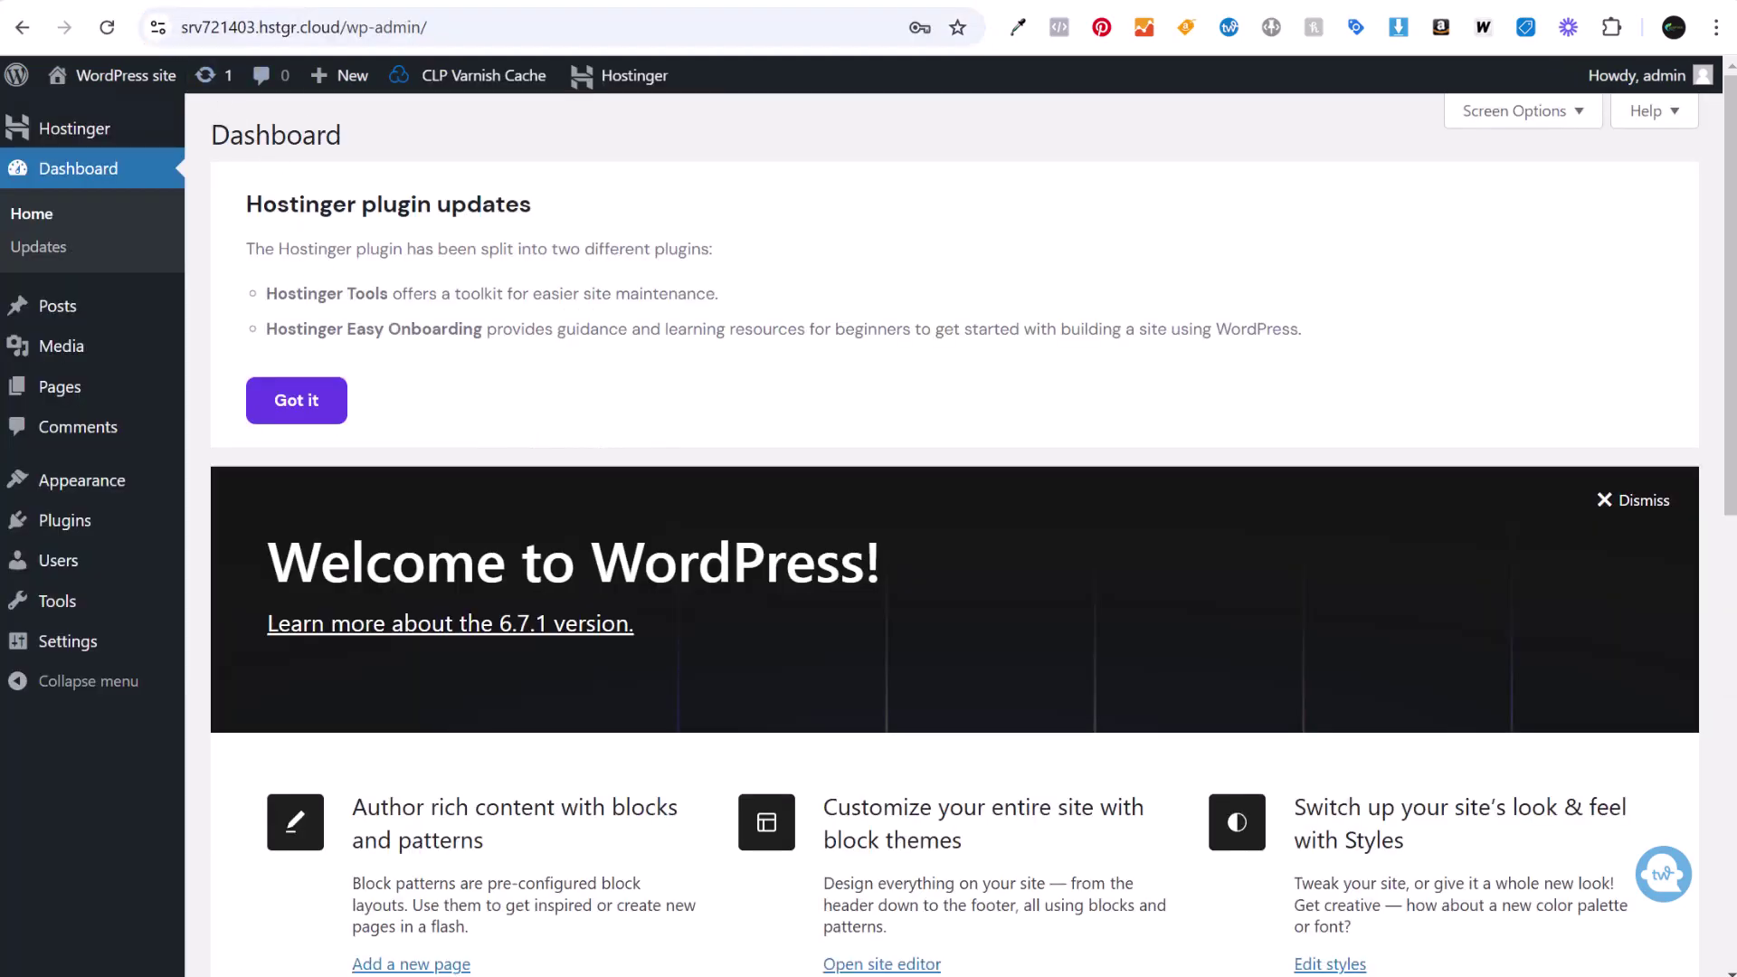
key(ctrl+shift+Tab)
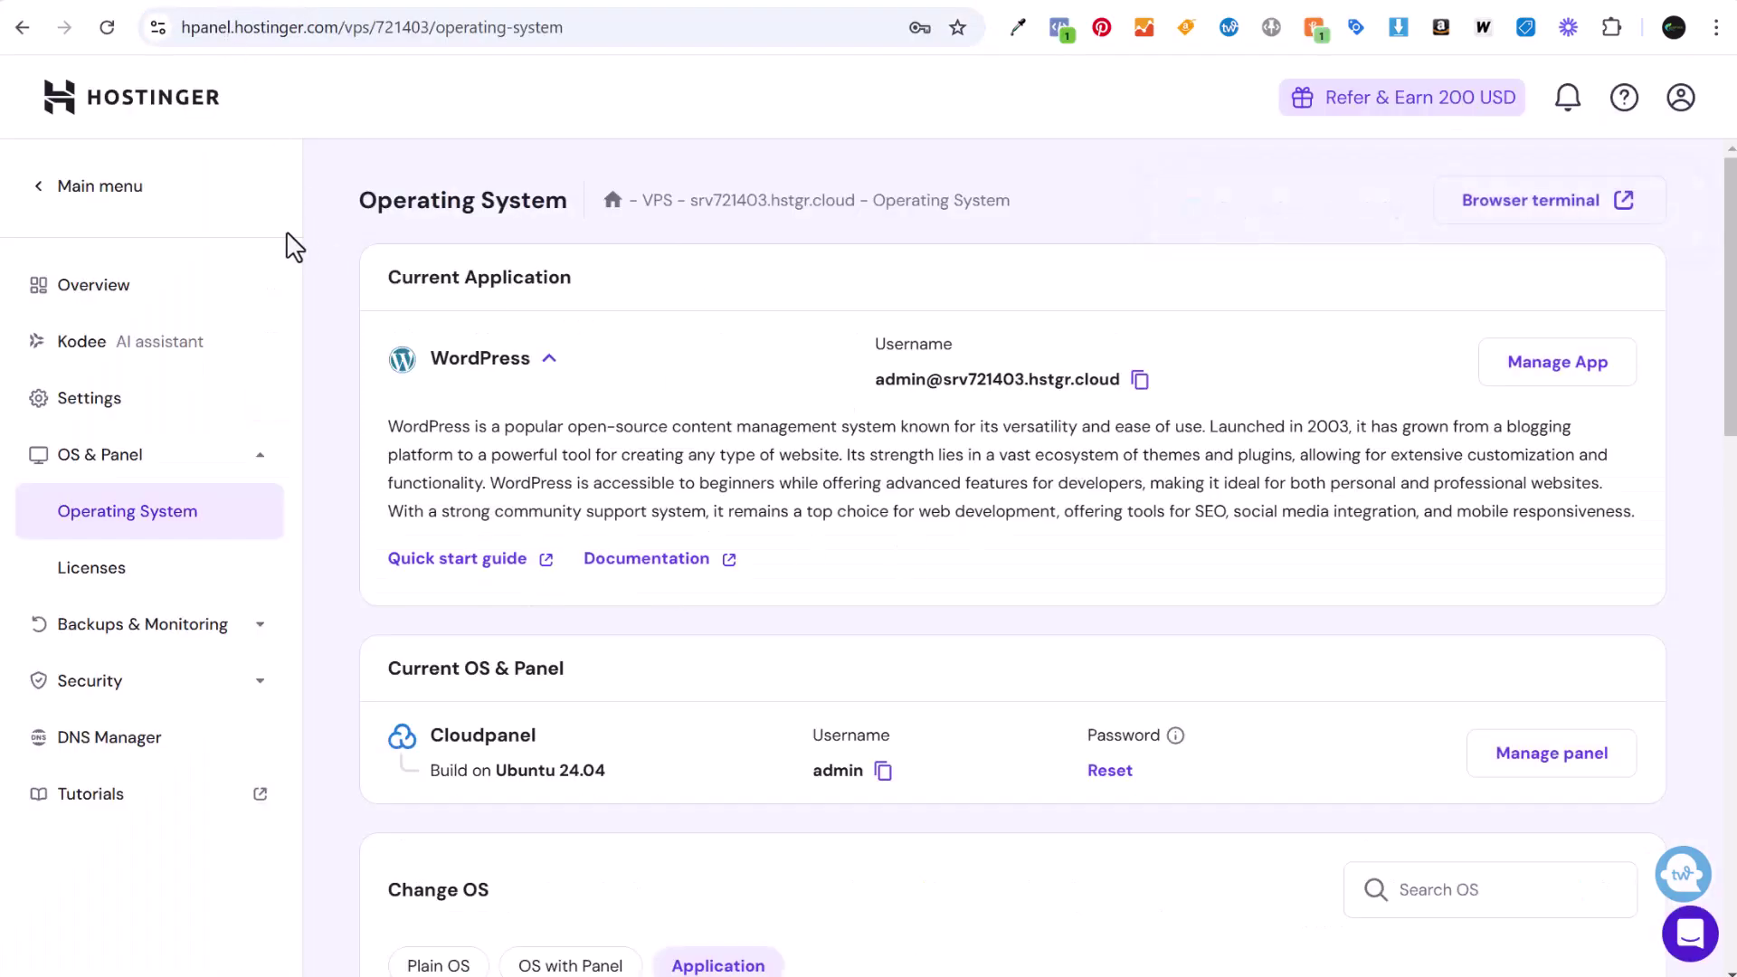
View the Websites list and its Add website options, then go to the VPS overview.
click(62, 201)
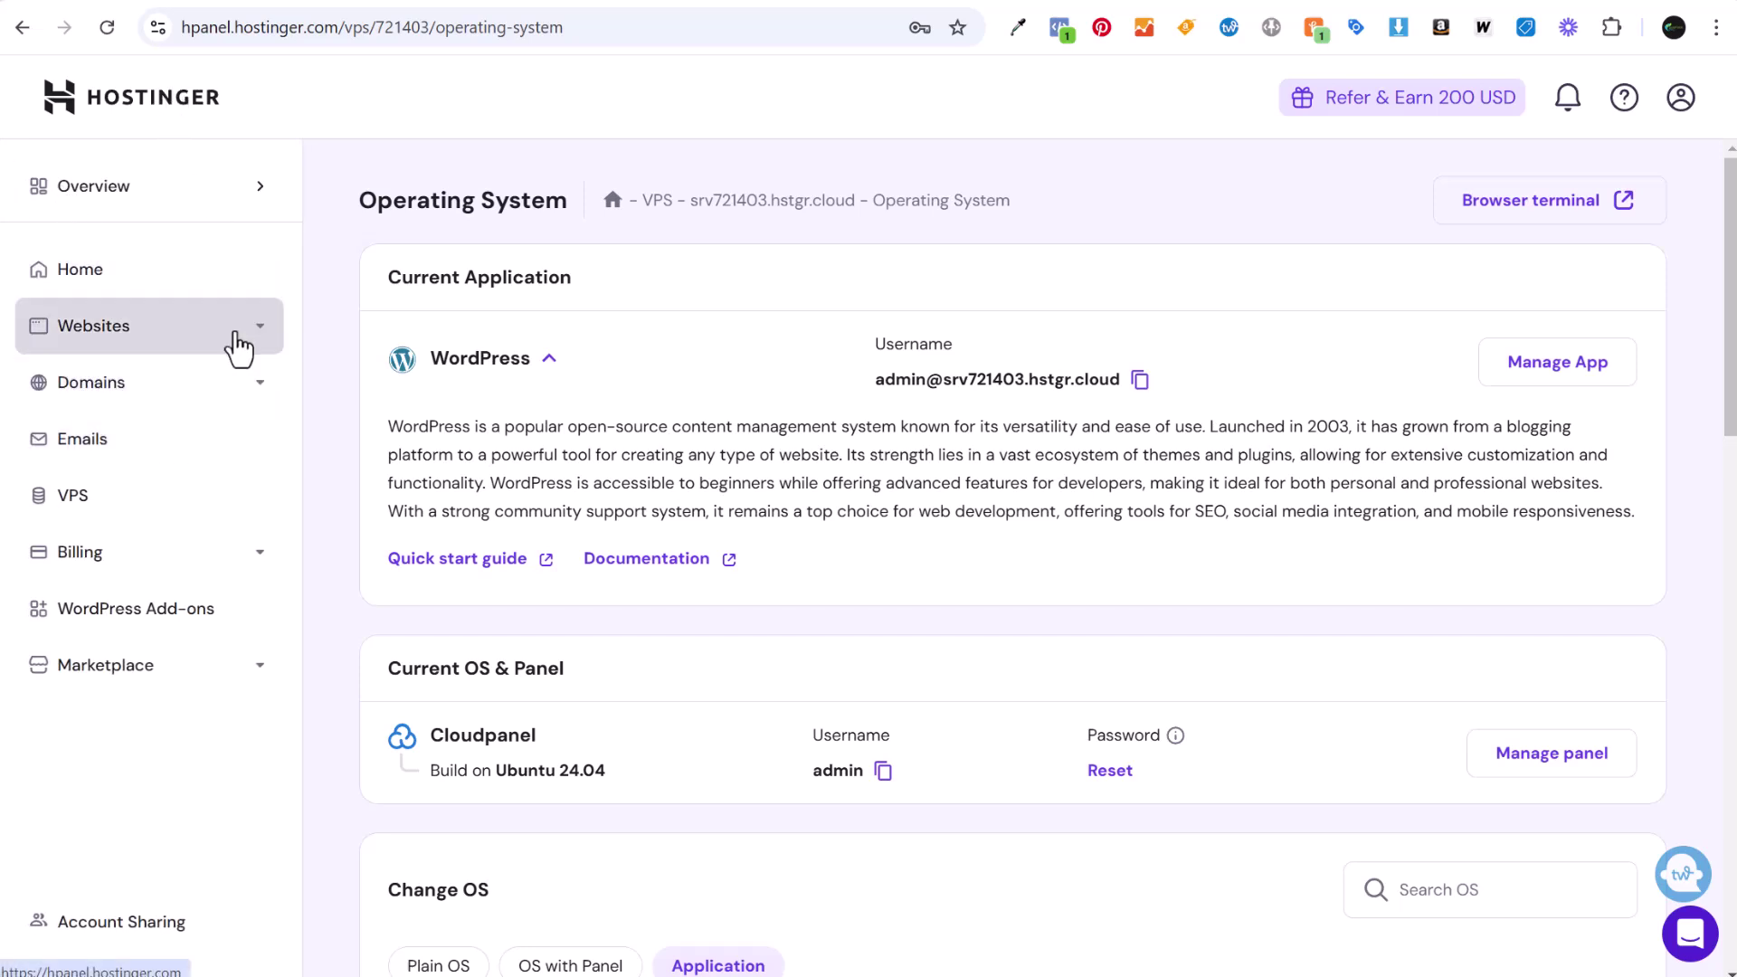
click(238, 339)
click(170, 398)
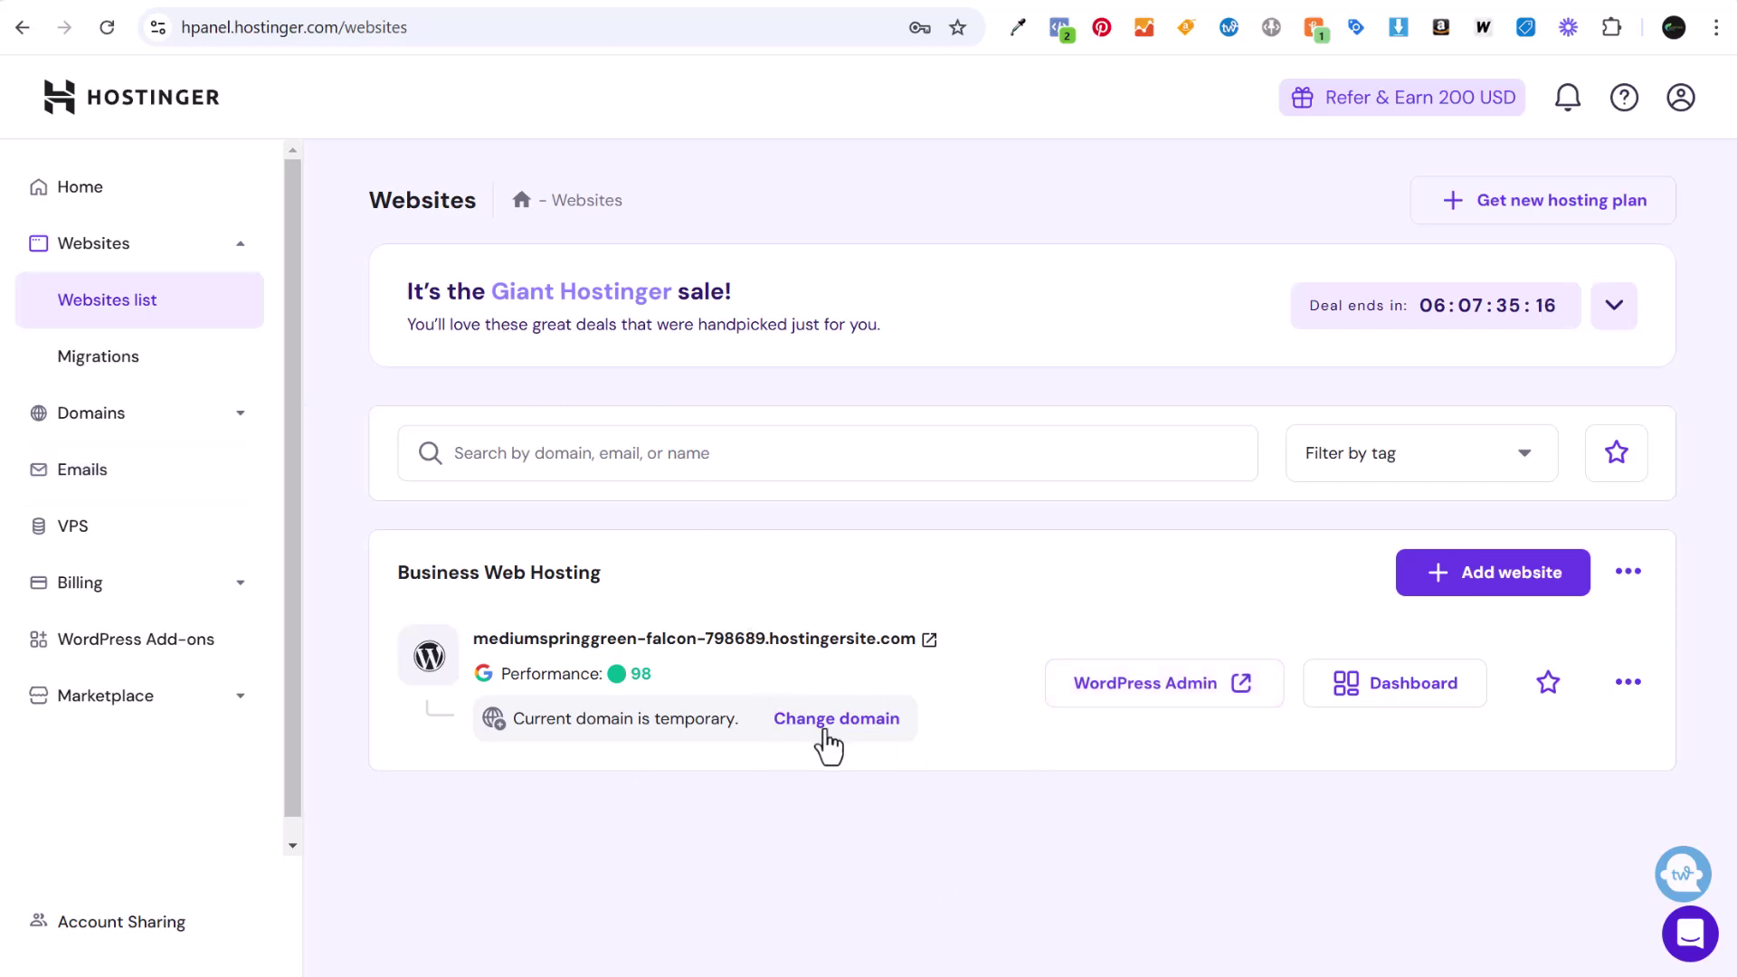
click(1485, 579)
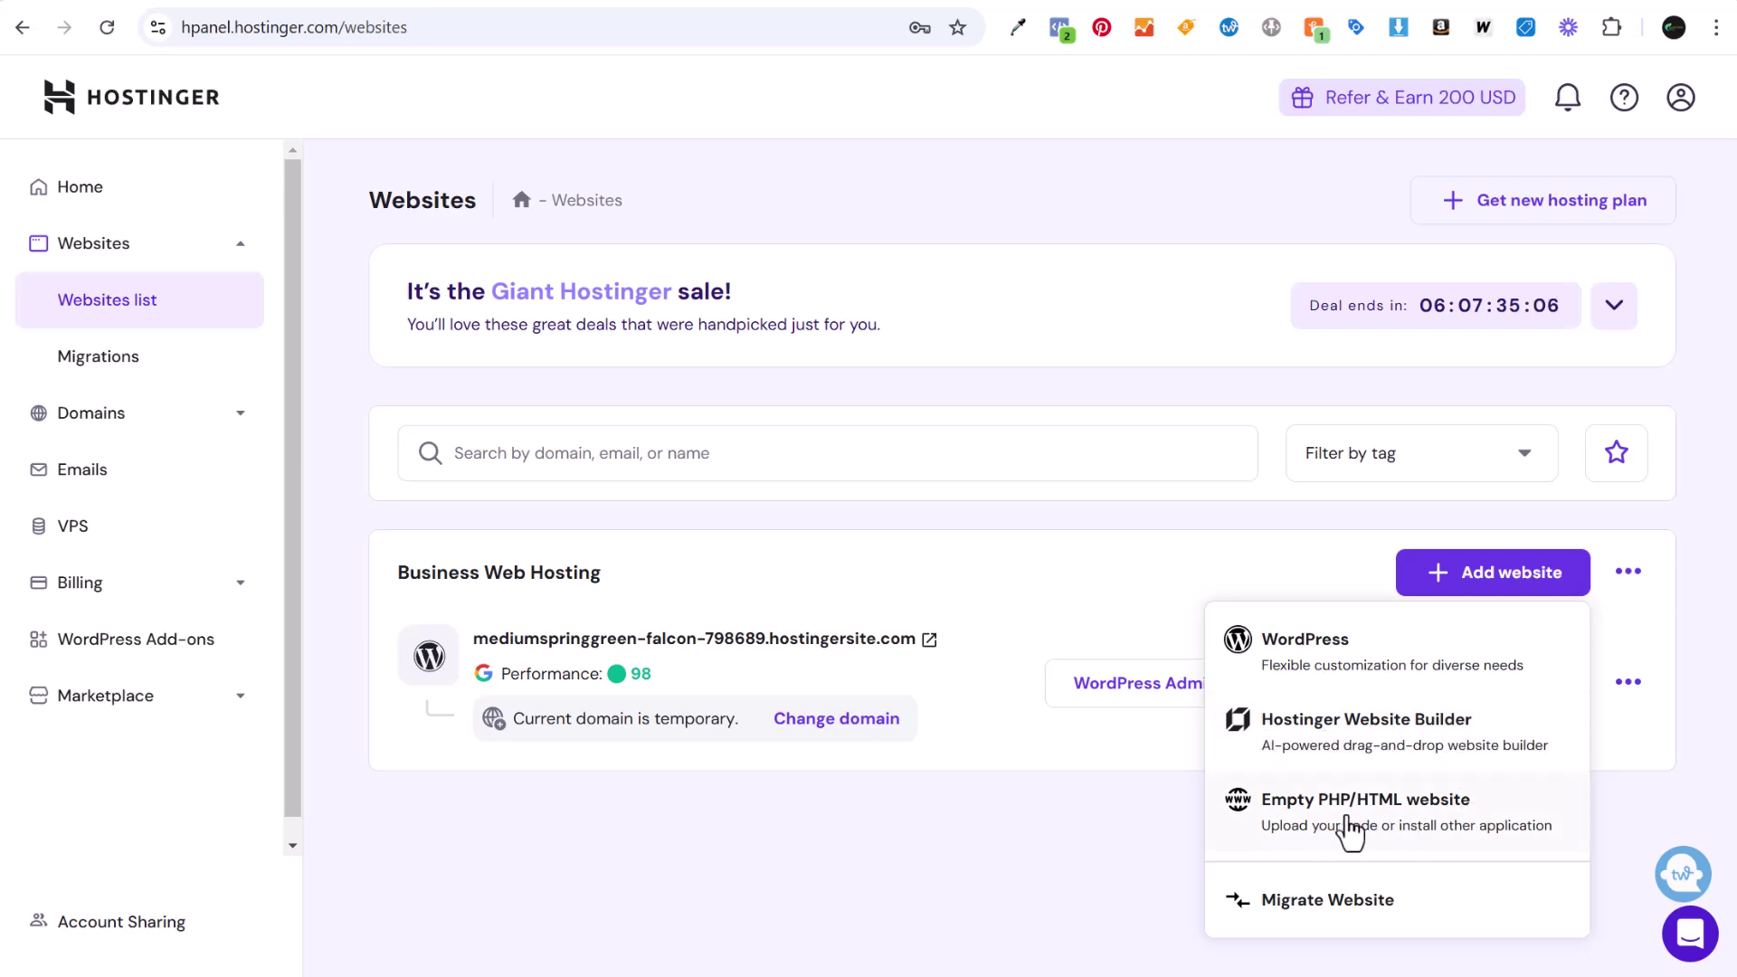
click(935, 841)
click(186, 517)
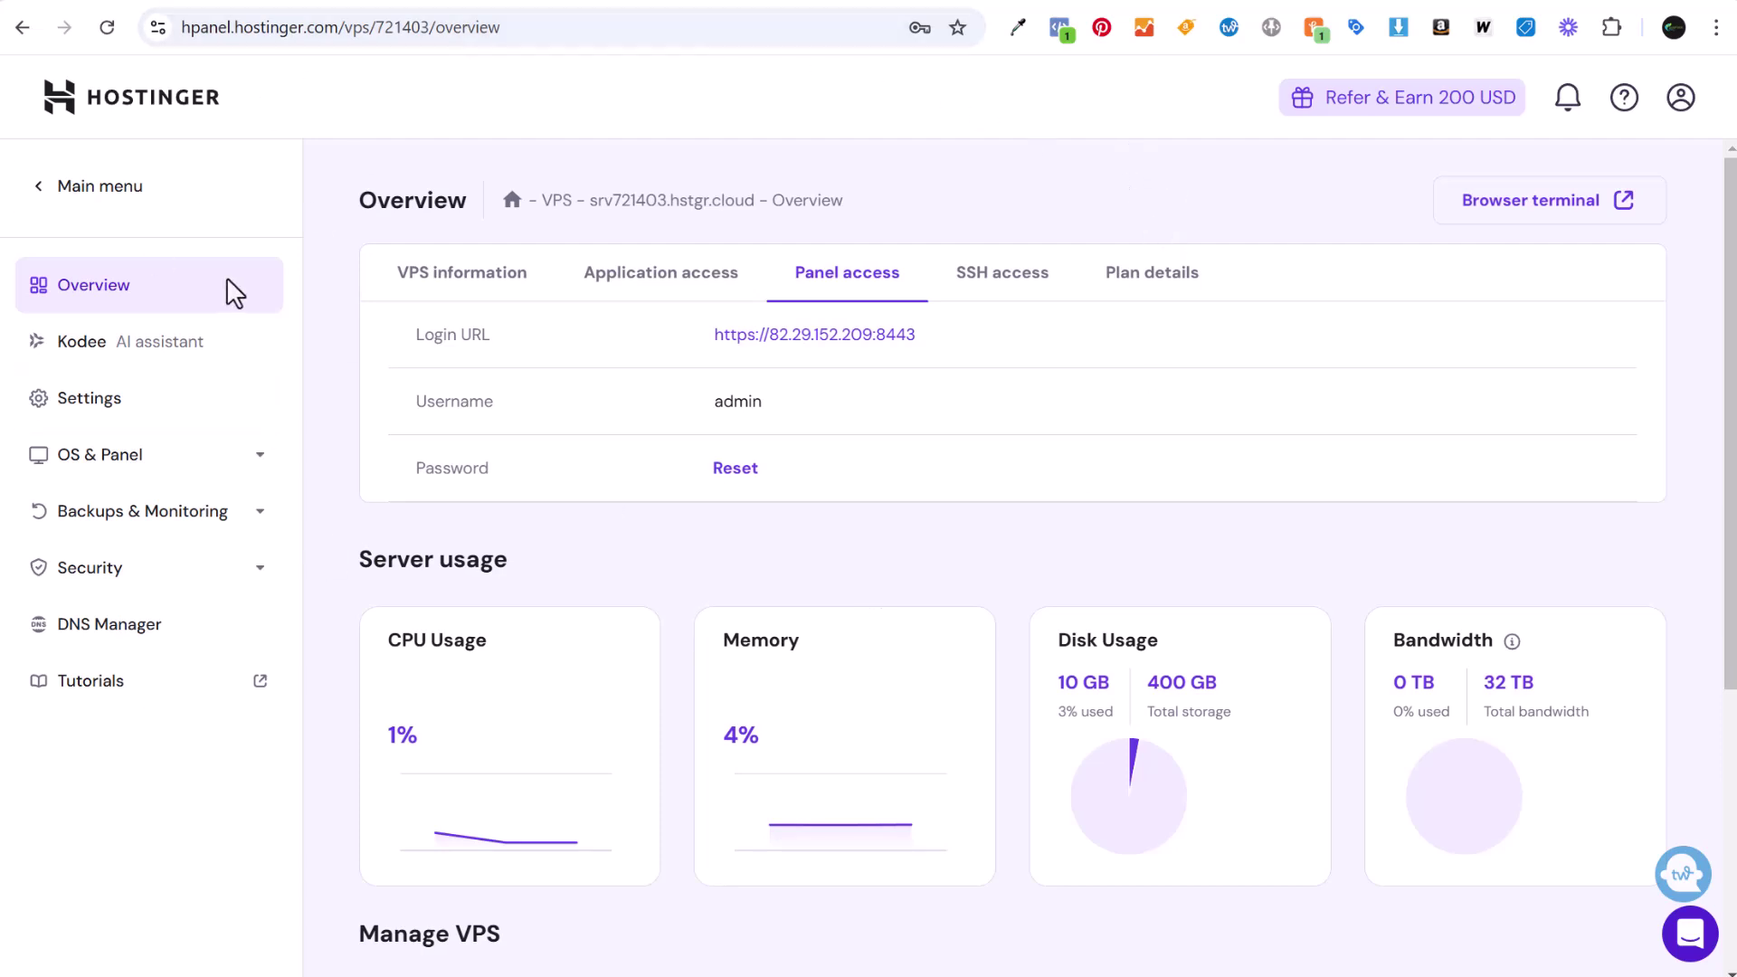
From the srv721403 VPS overview, show Panel access details and open the CloudPanel login URL in a new tab.
click(134, 204)
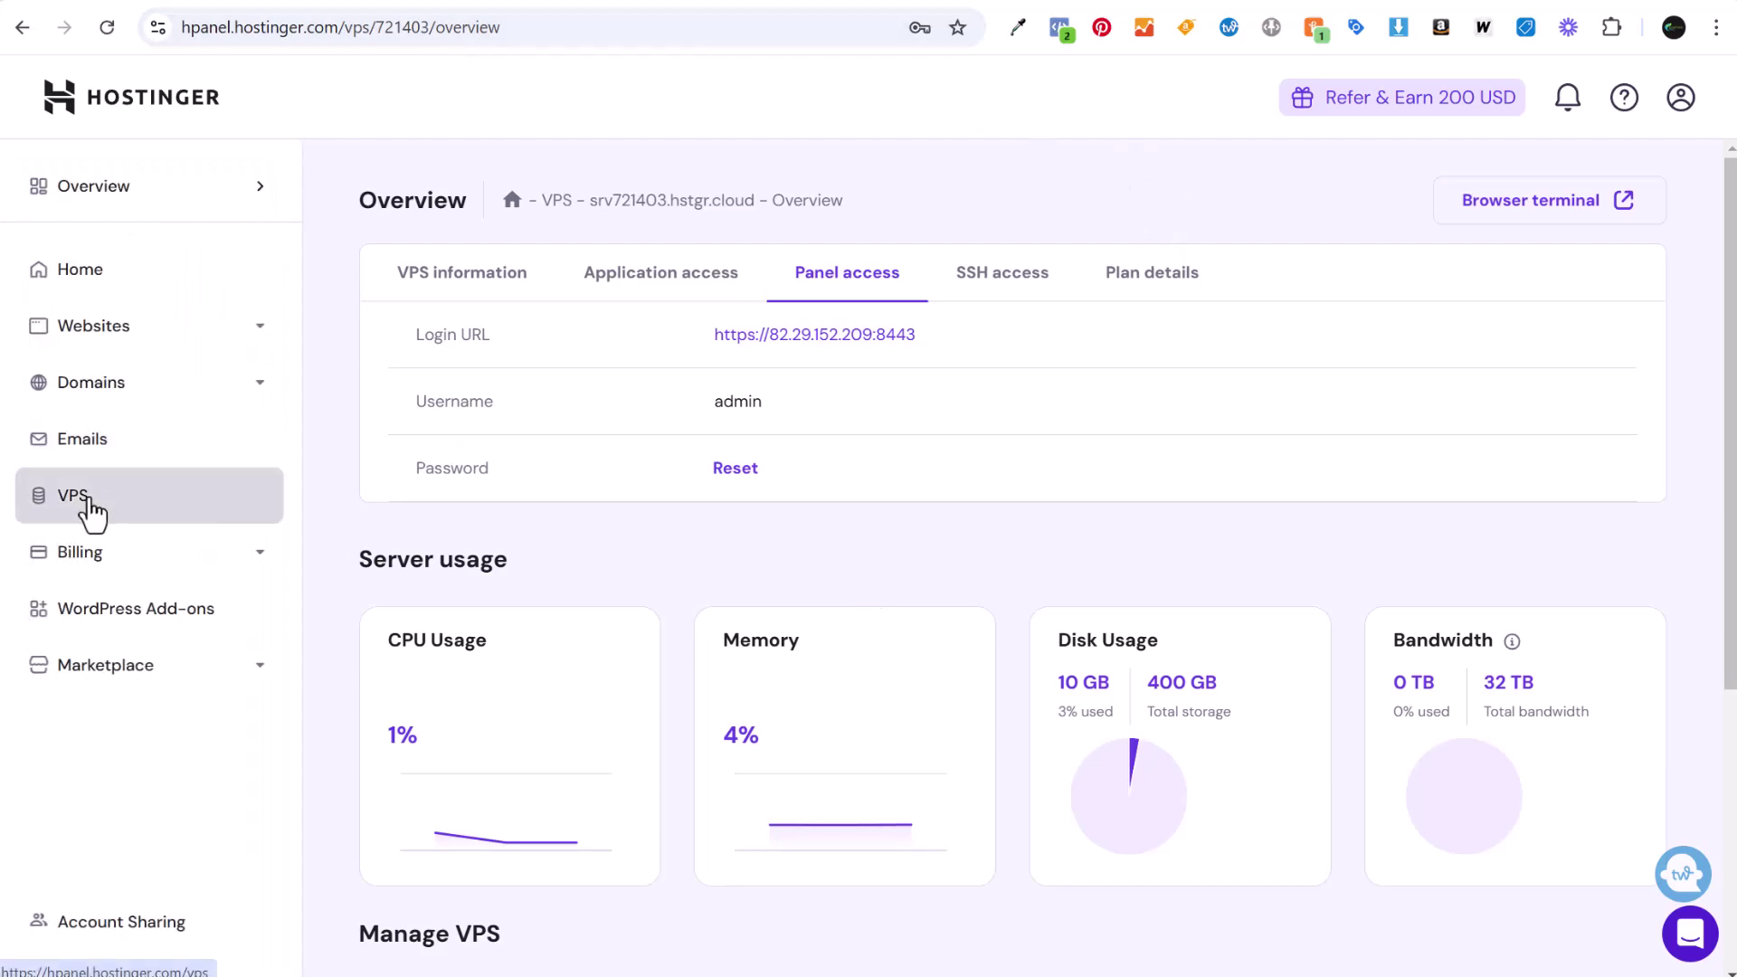
click(90, 501)
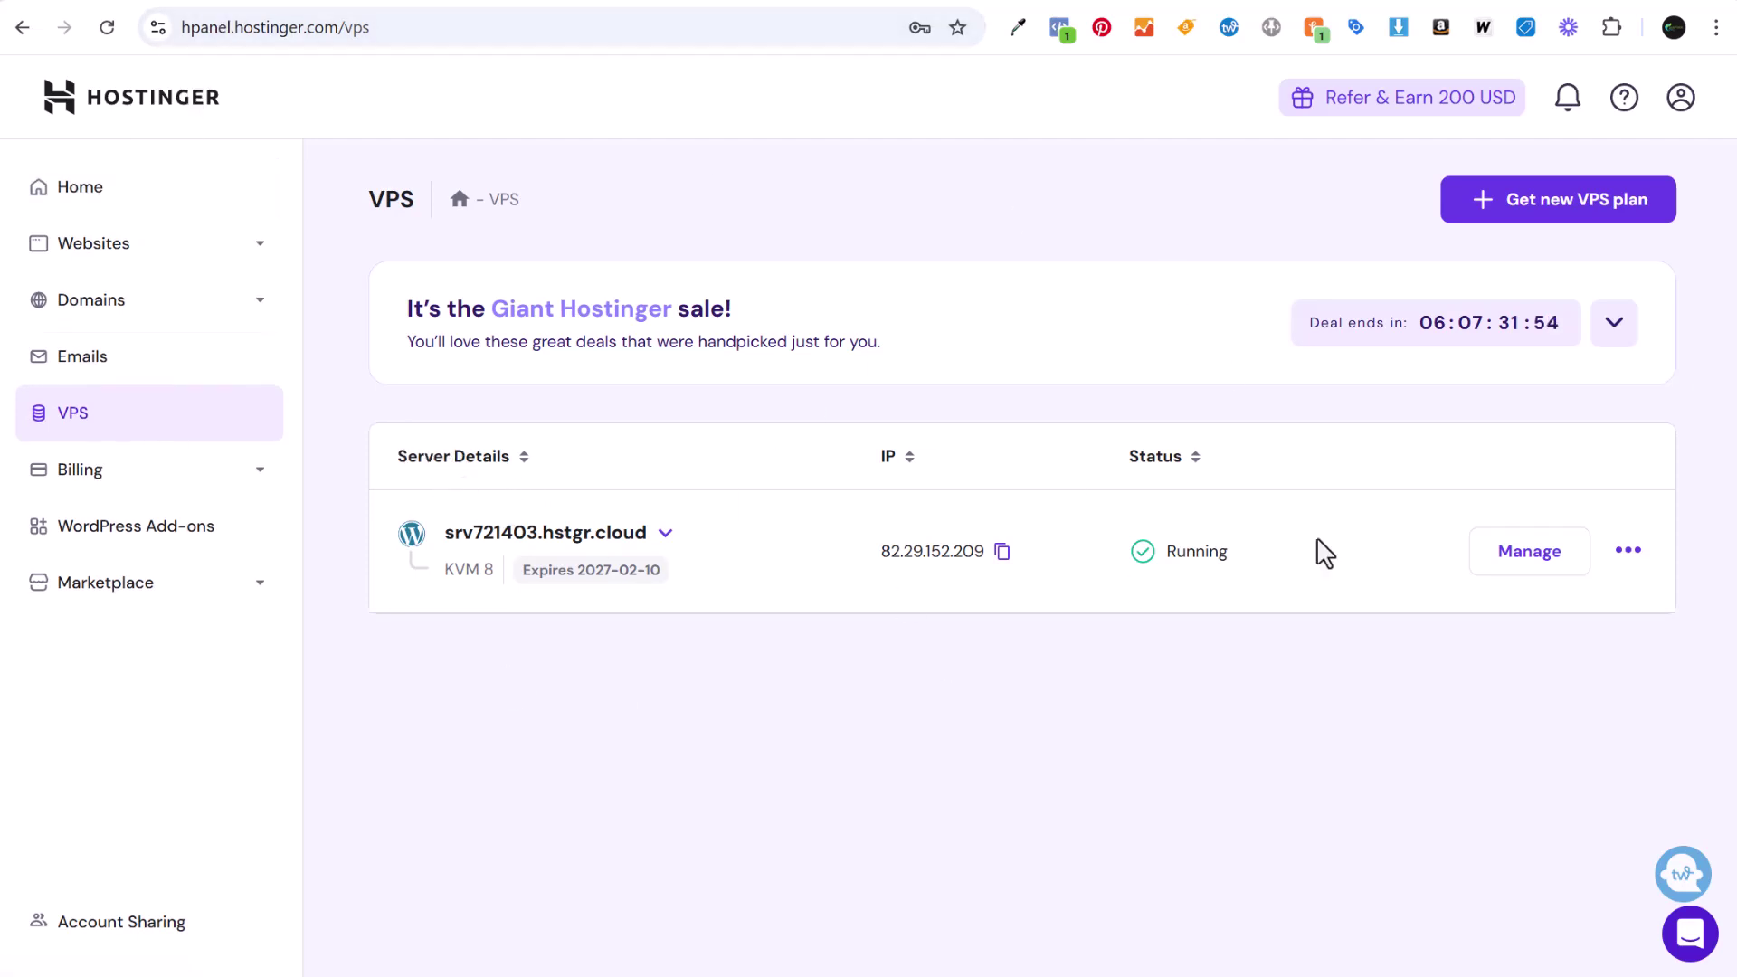
click(1502, 572)
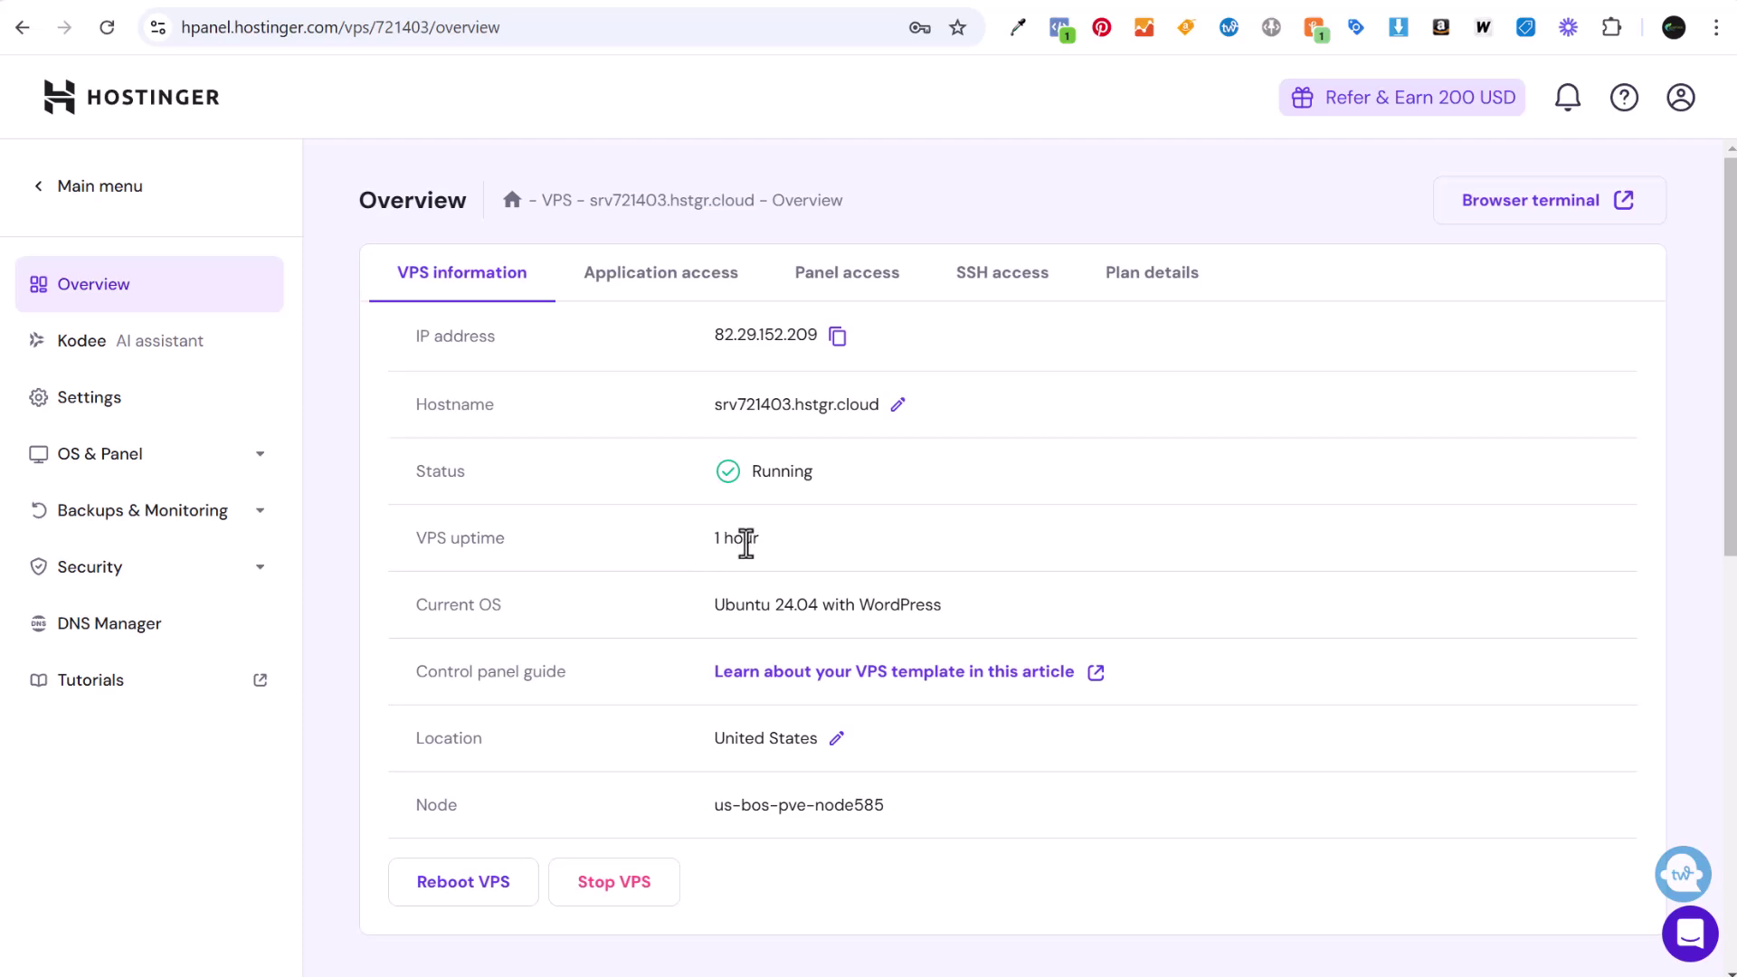
click(666, 282)
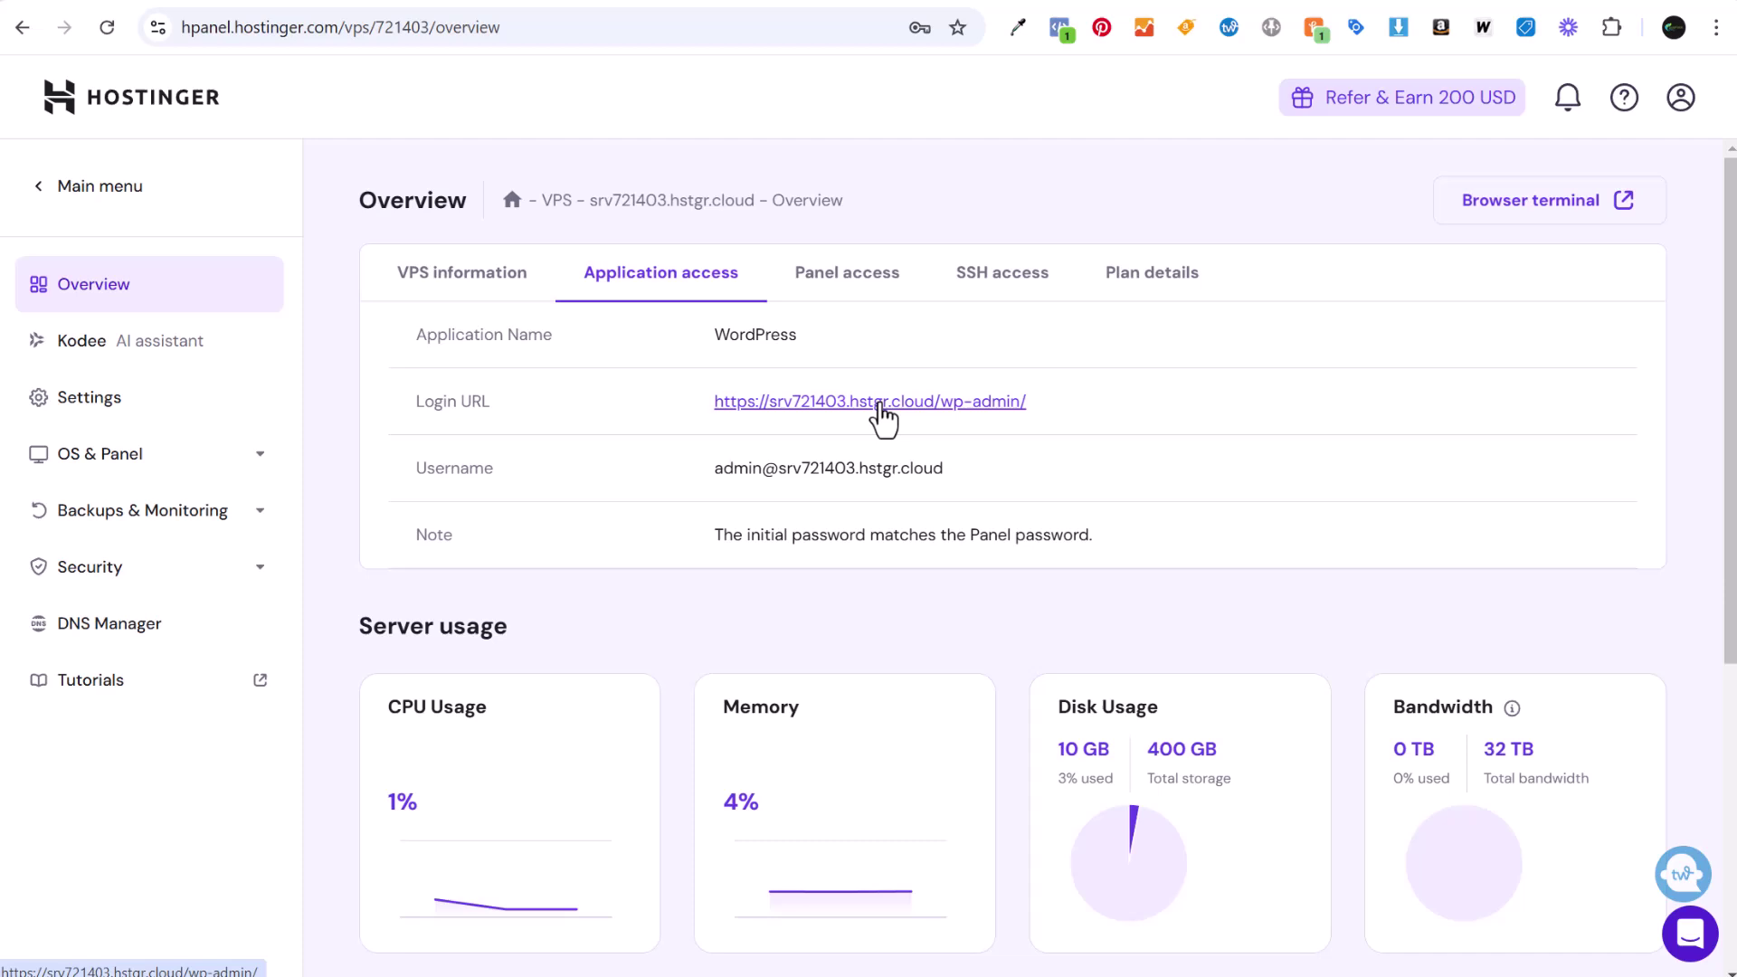
click(862, 284)
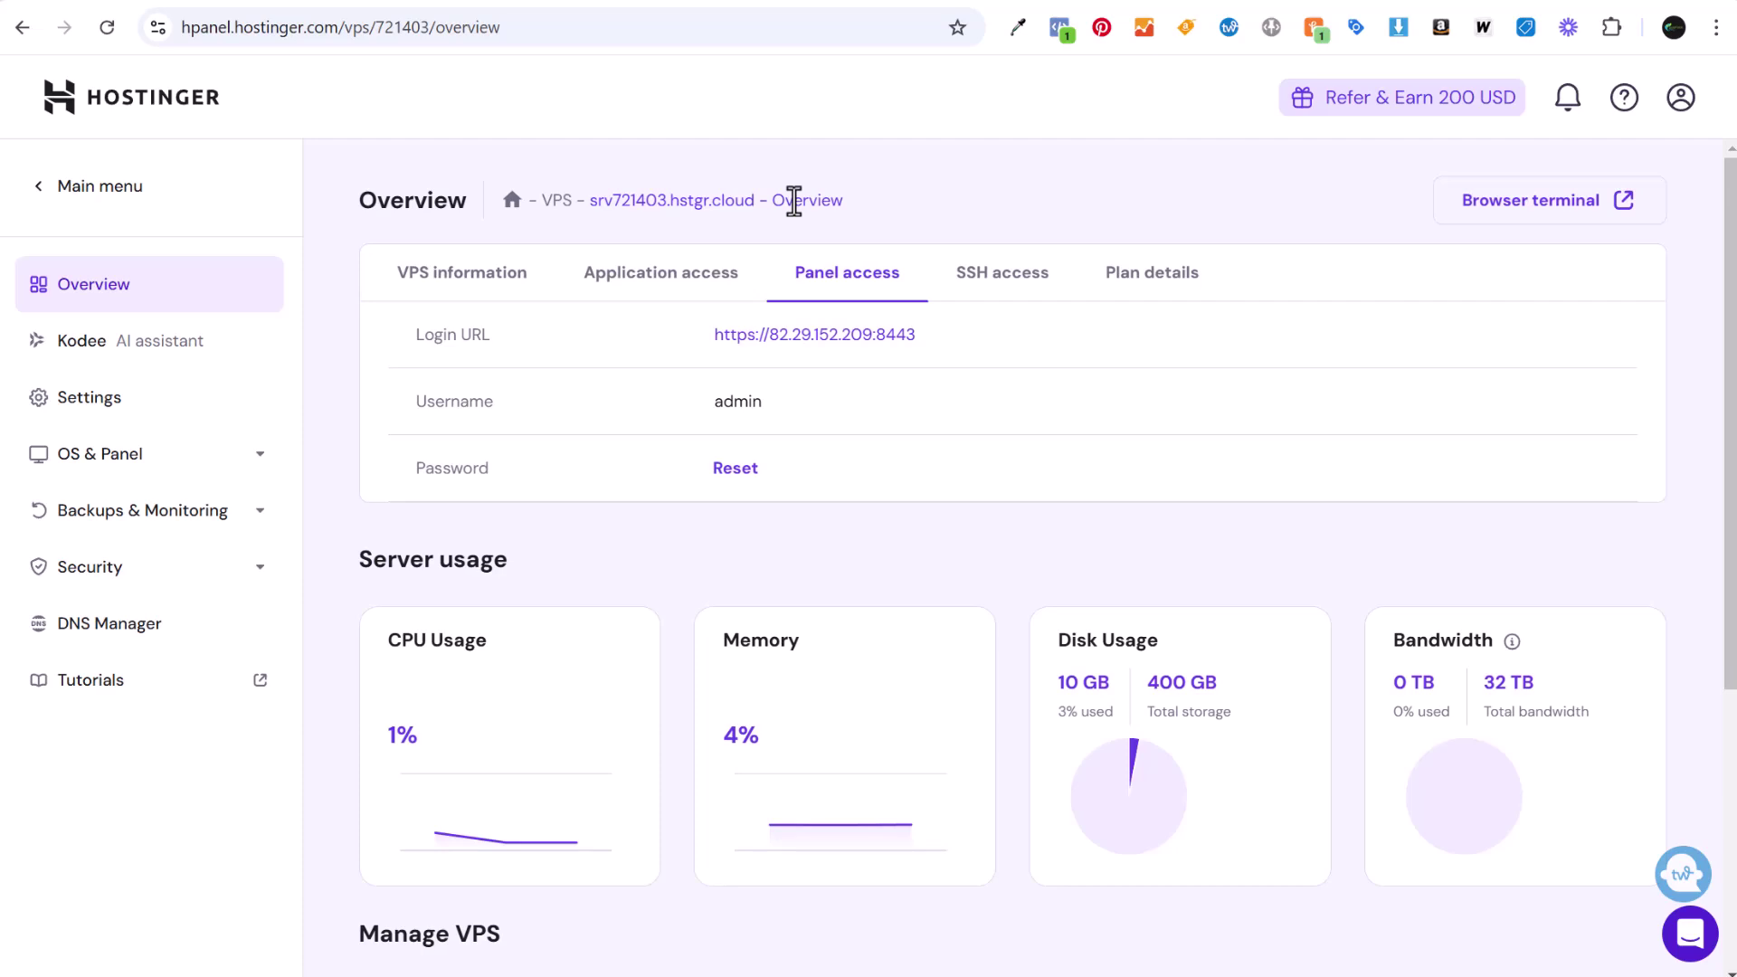
right_click(800, 347)
click(833, 365)
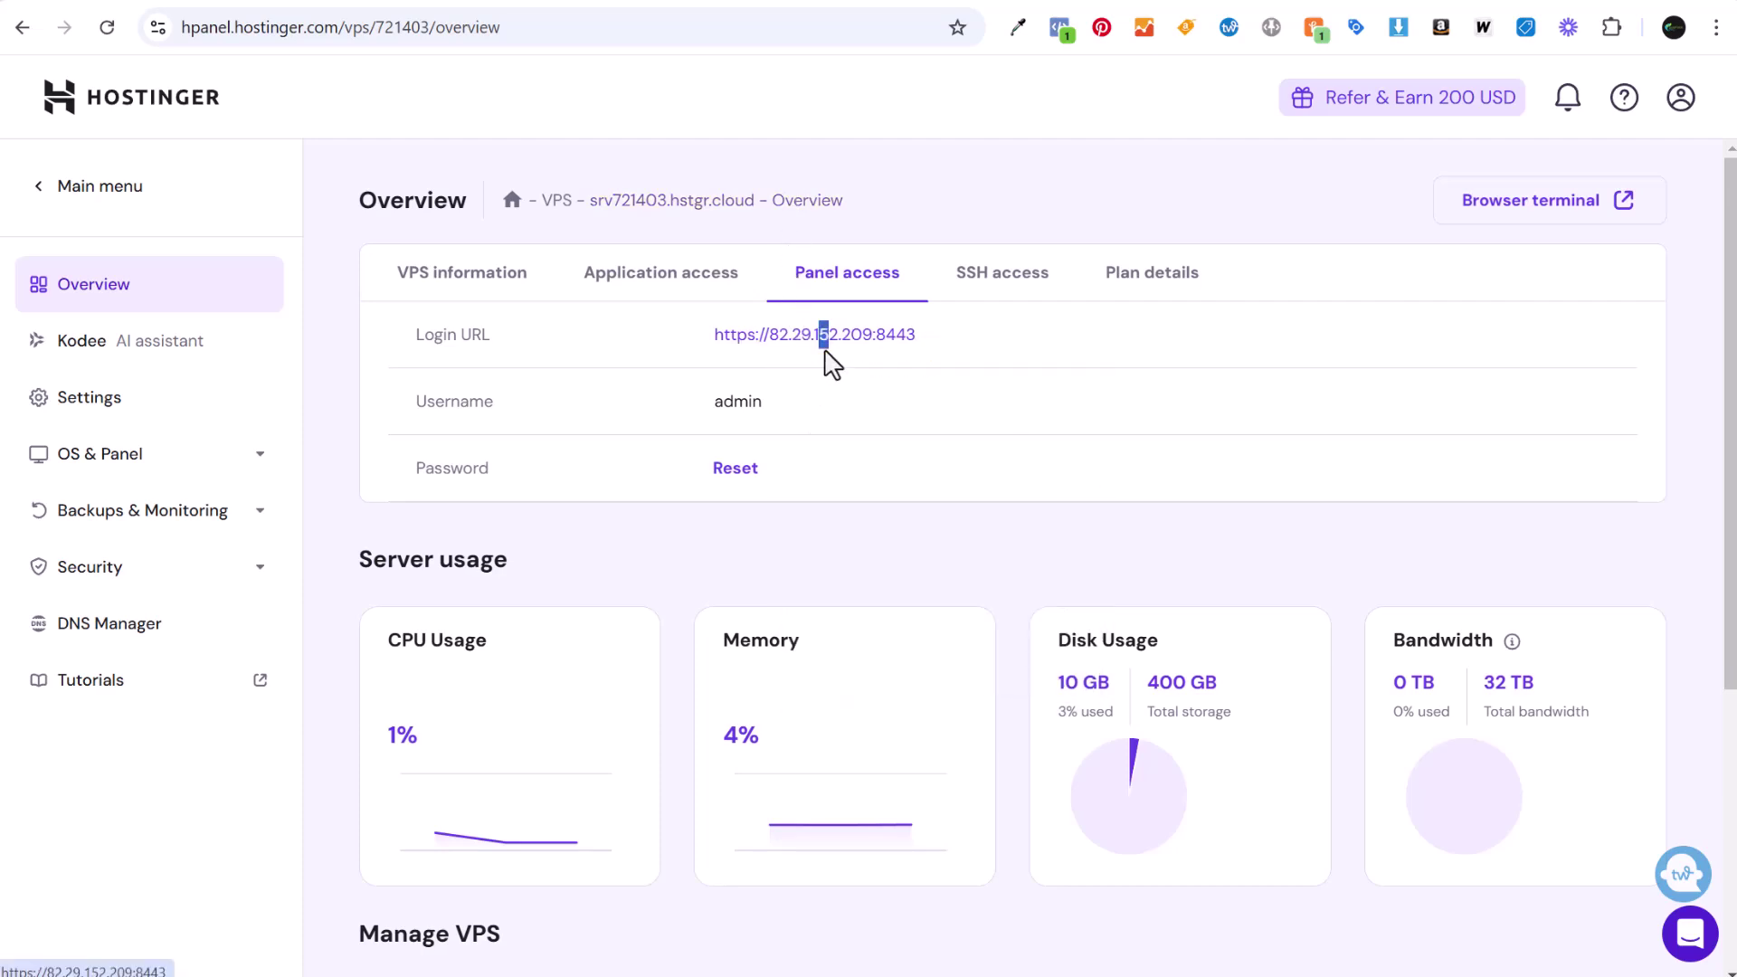
click(815, 344)
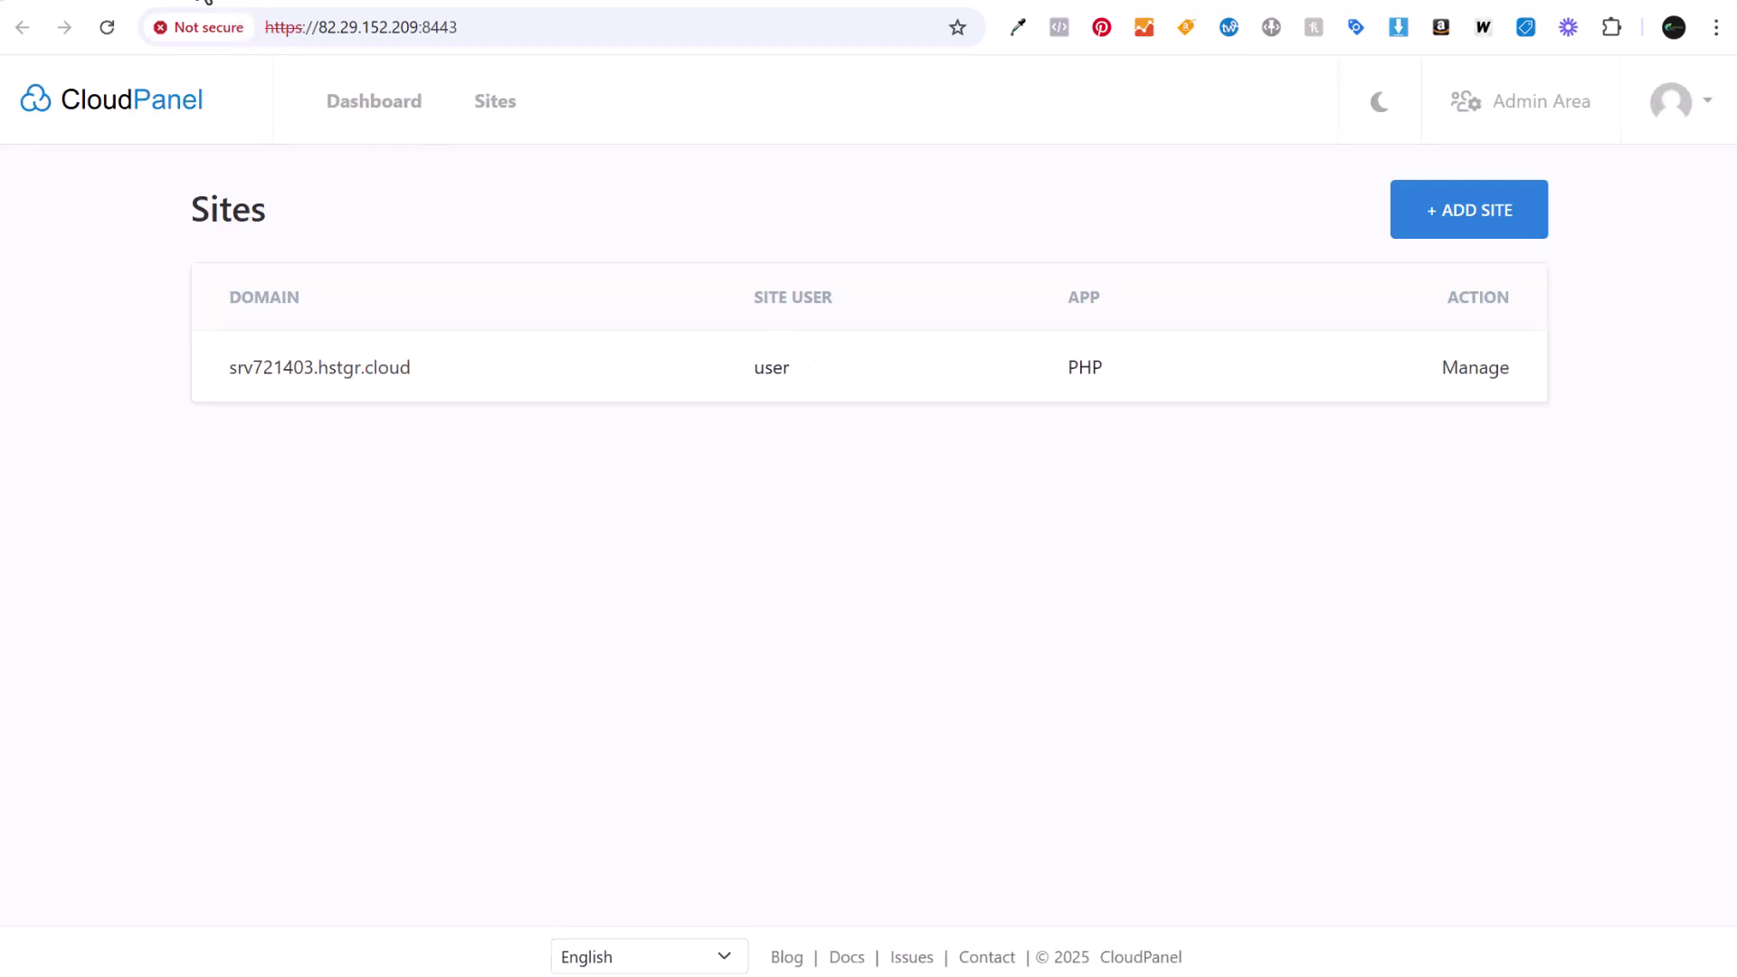
Flip between the hPanel, CloudPanel and live WordPress pages, then preview CloudPanel's Add Site types.
click(178, 3)
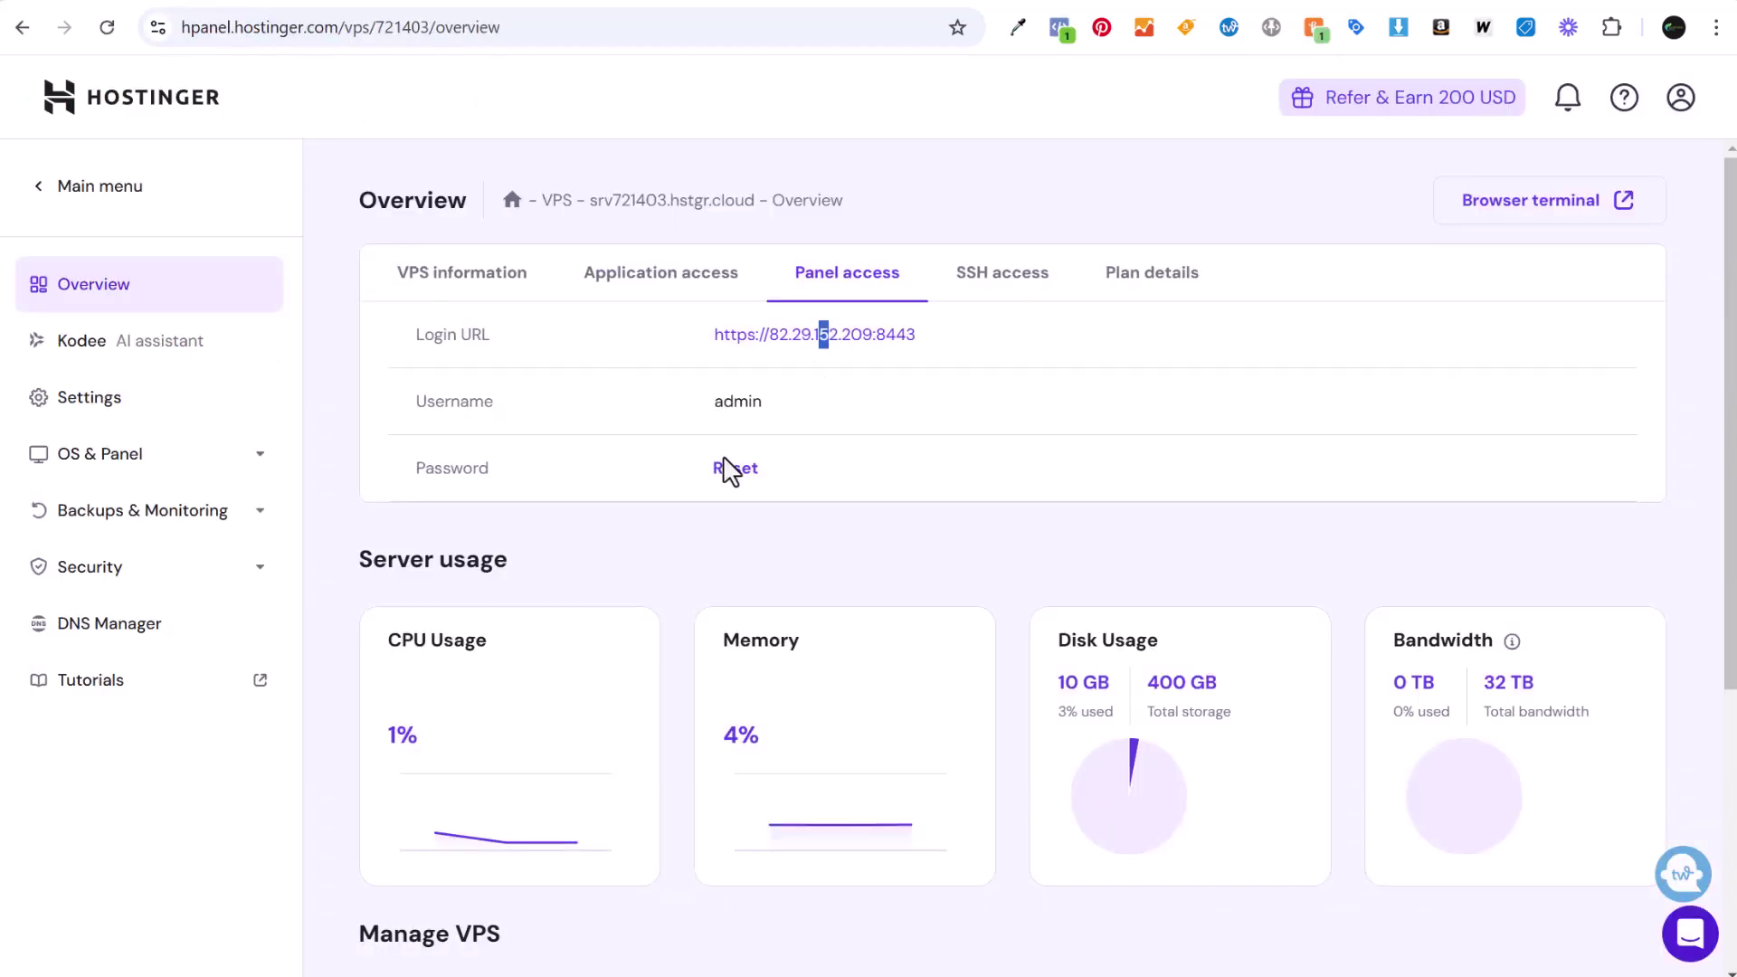
click(256, 4)
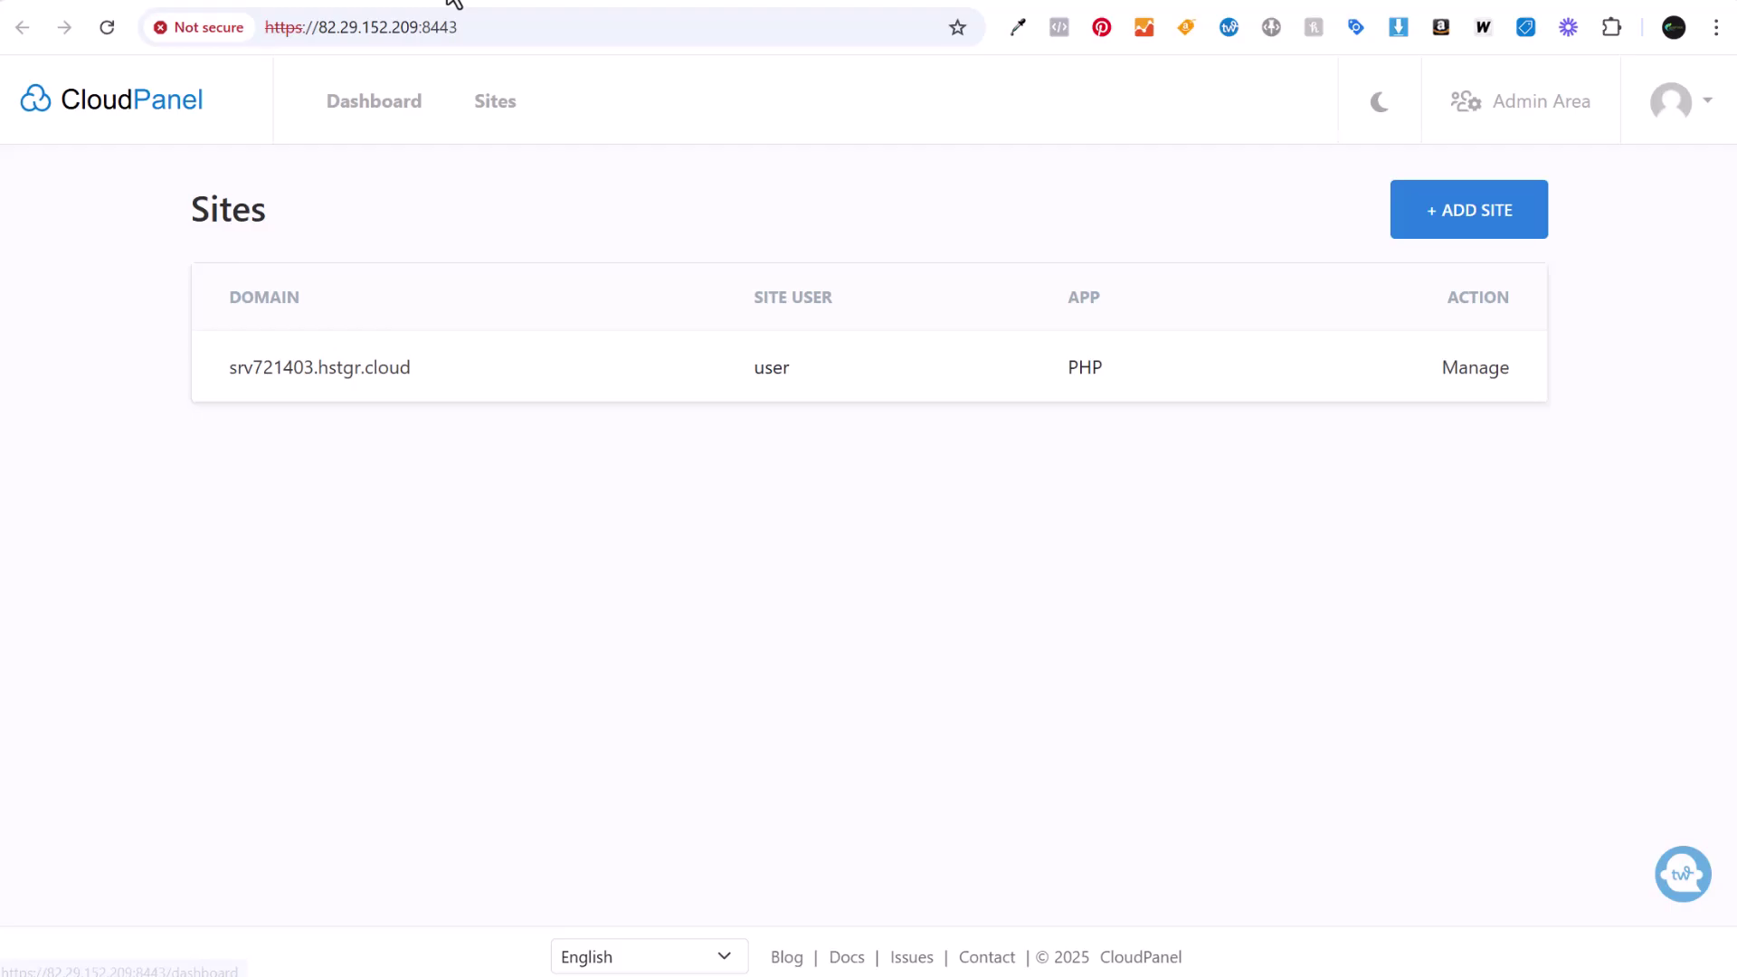
click(506, 3)
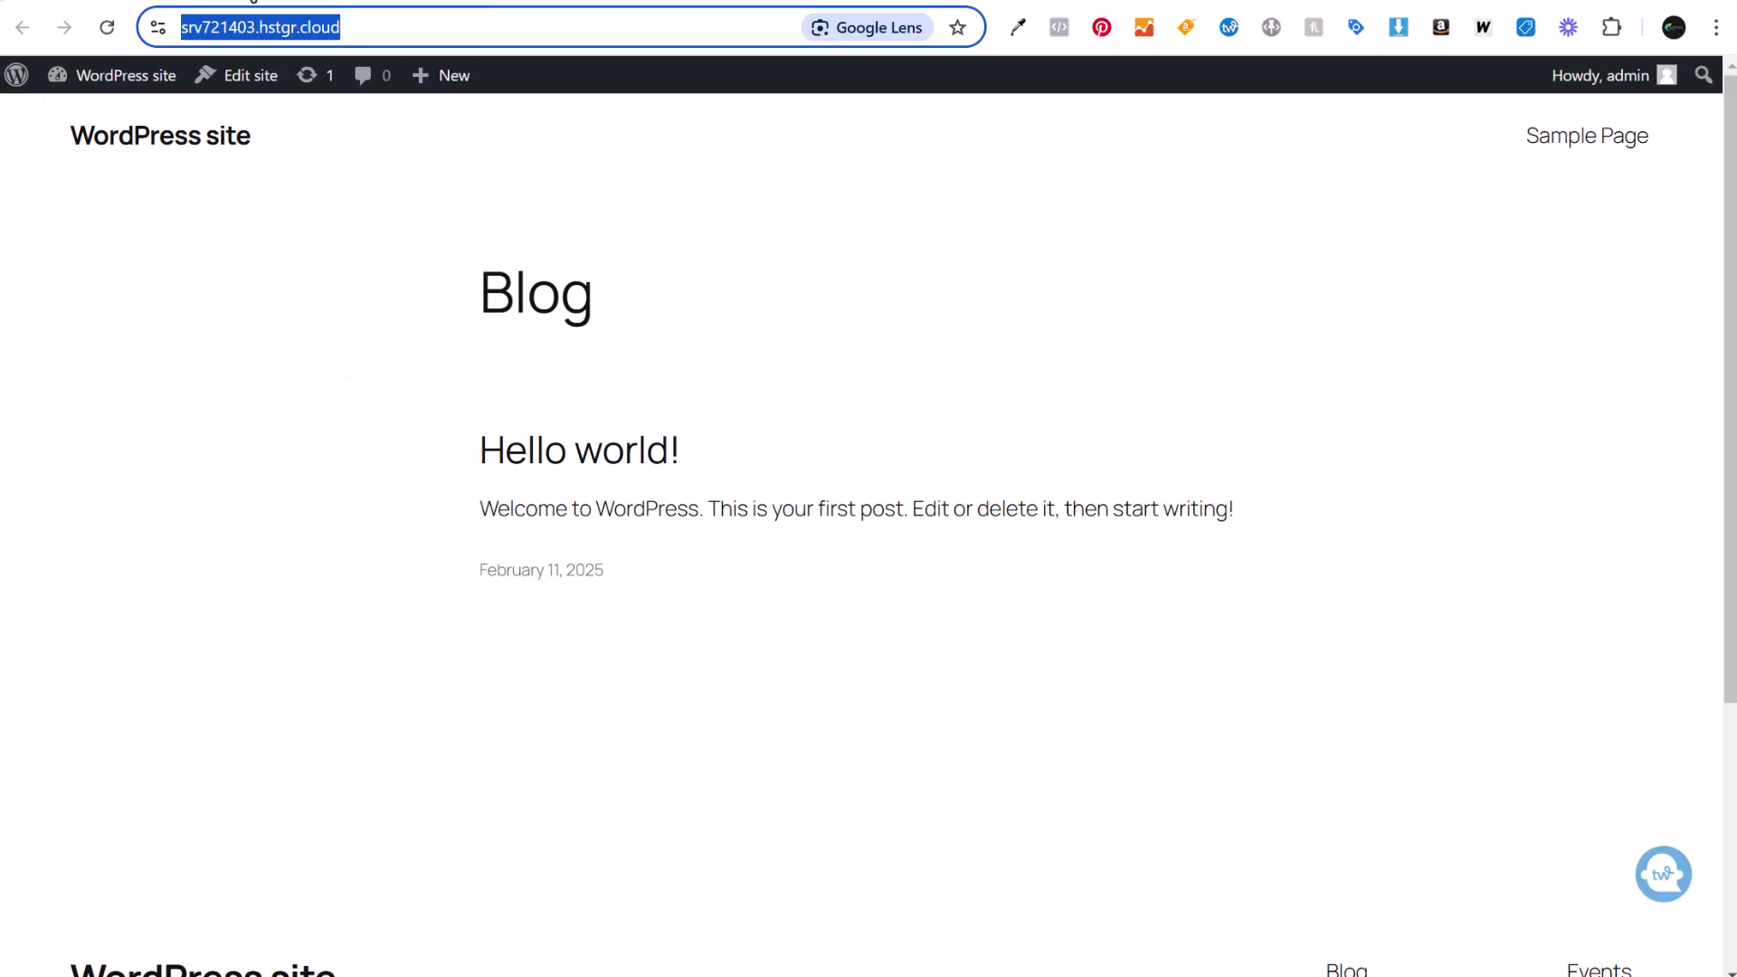
click(260, 3)
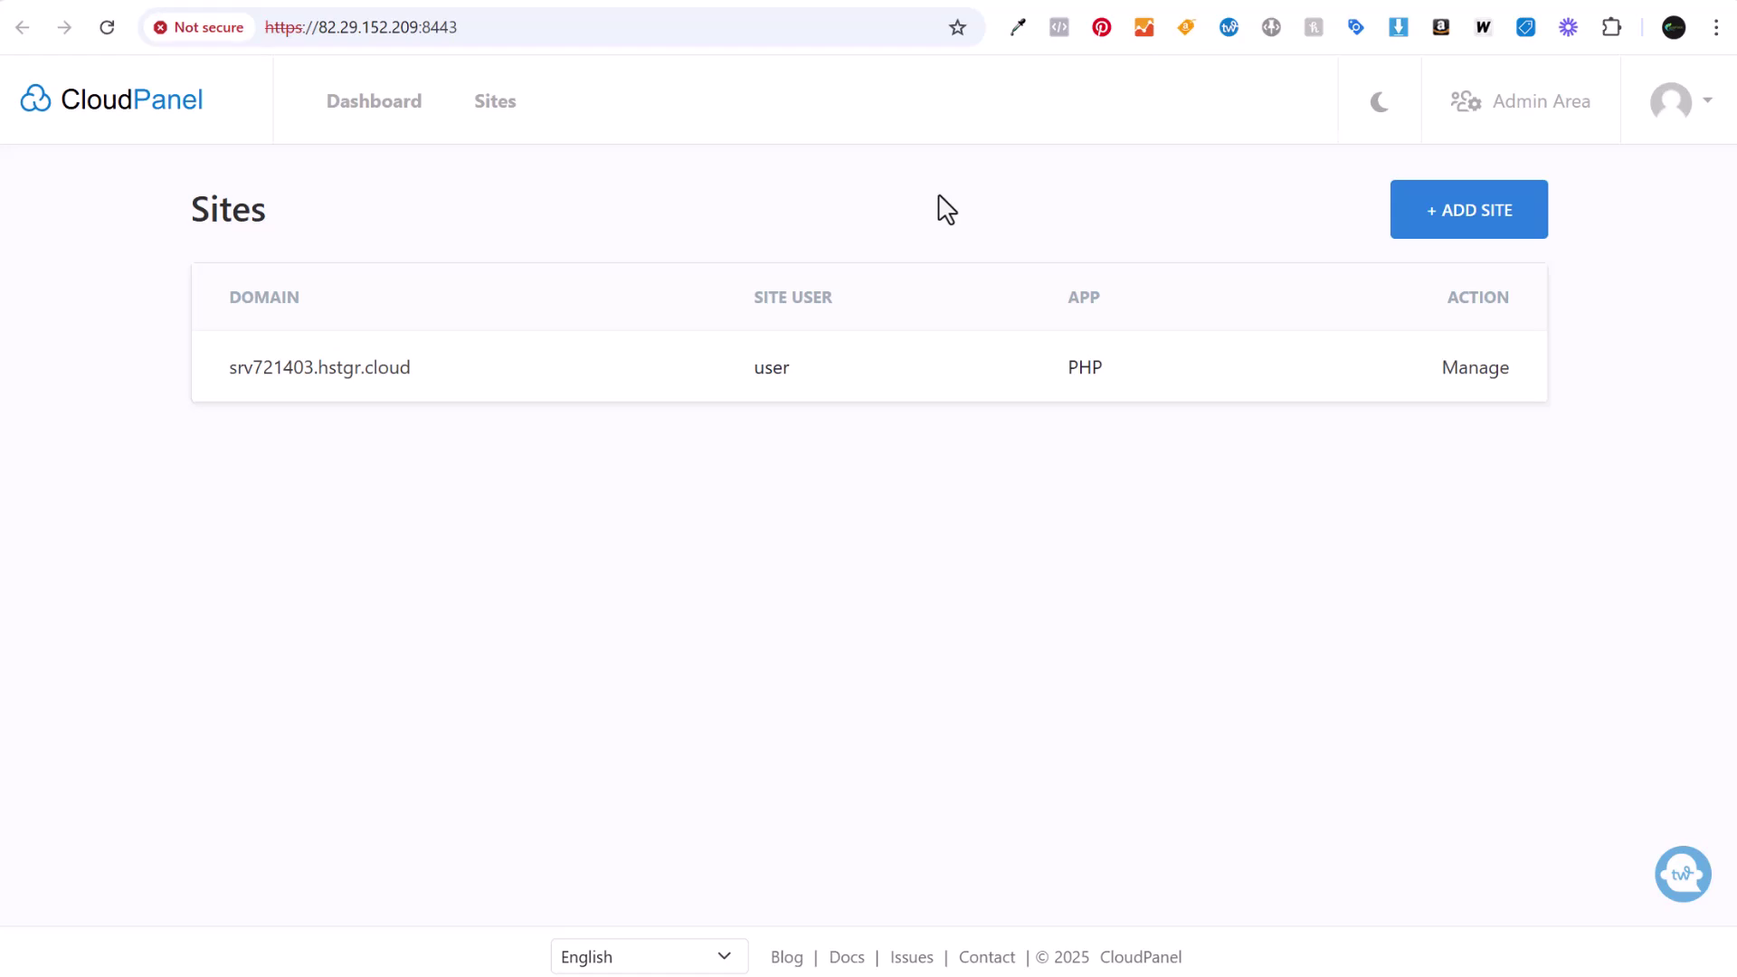
click(1461, 226)
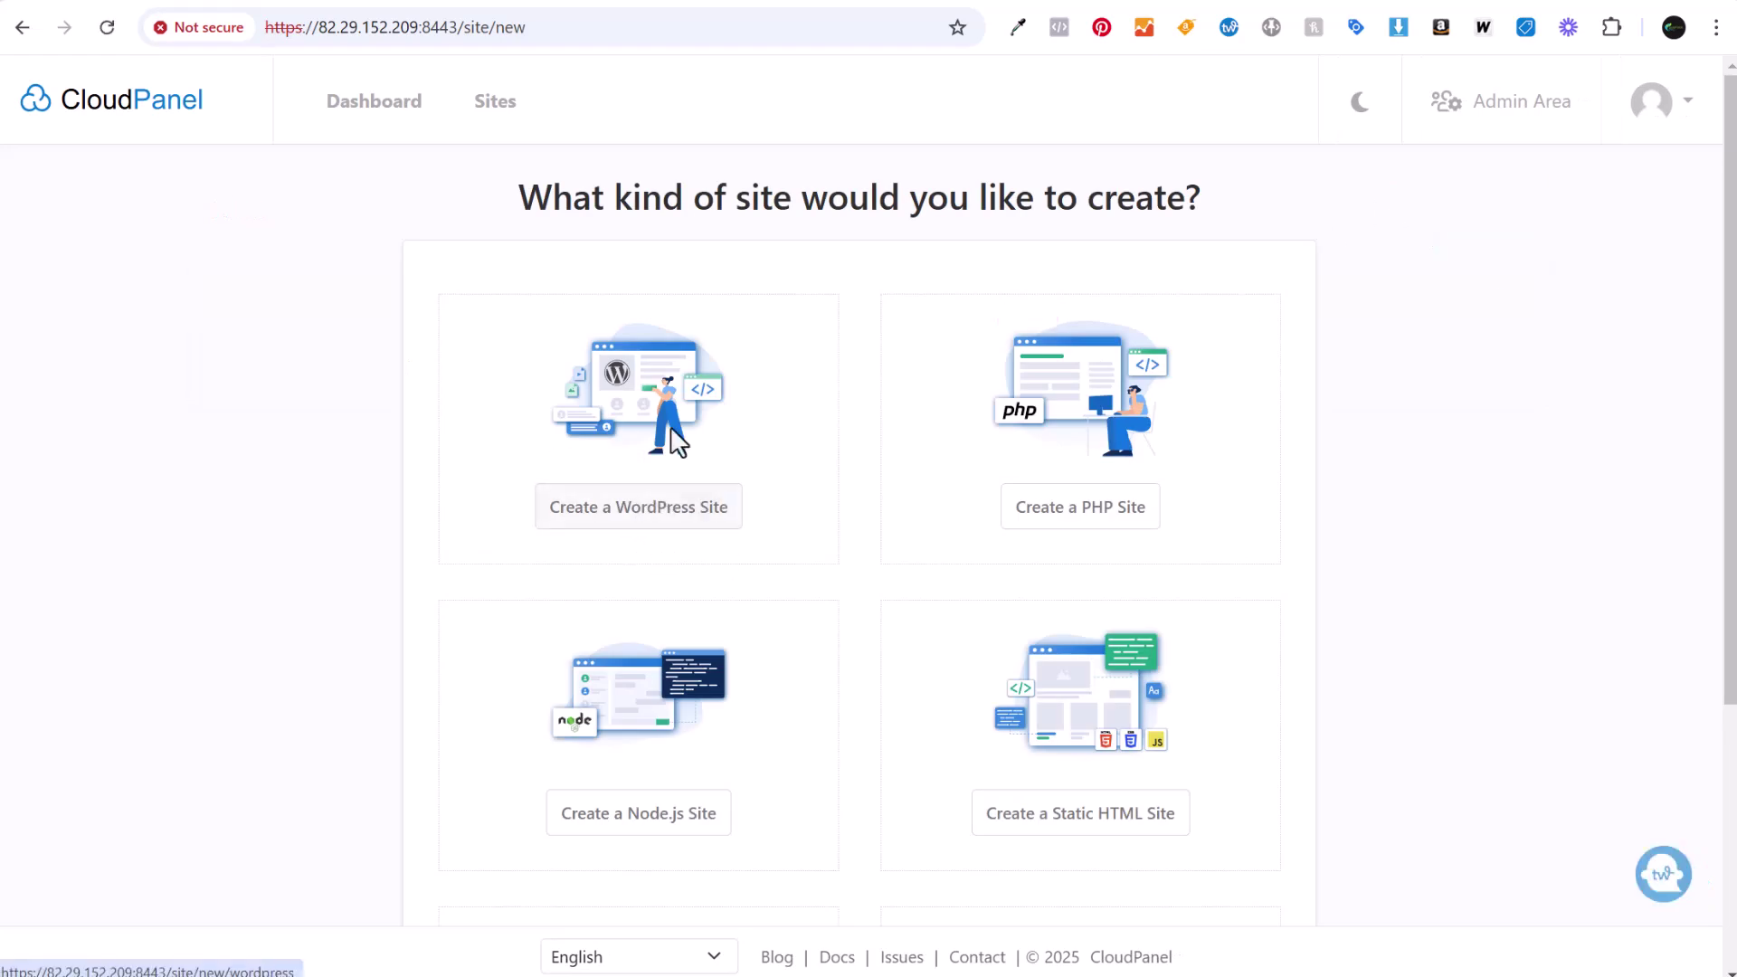
scroll(888, 407, down, 4)
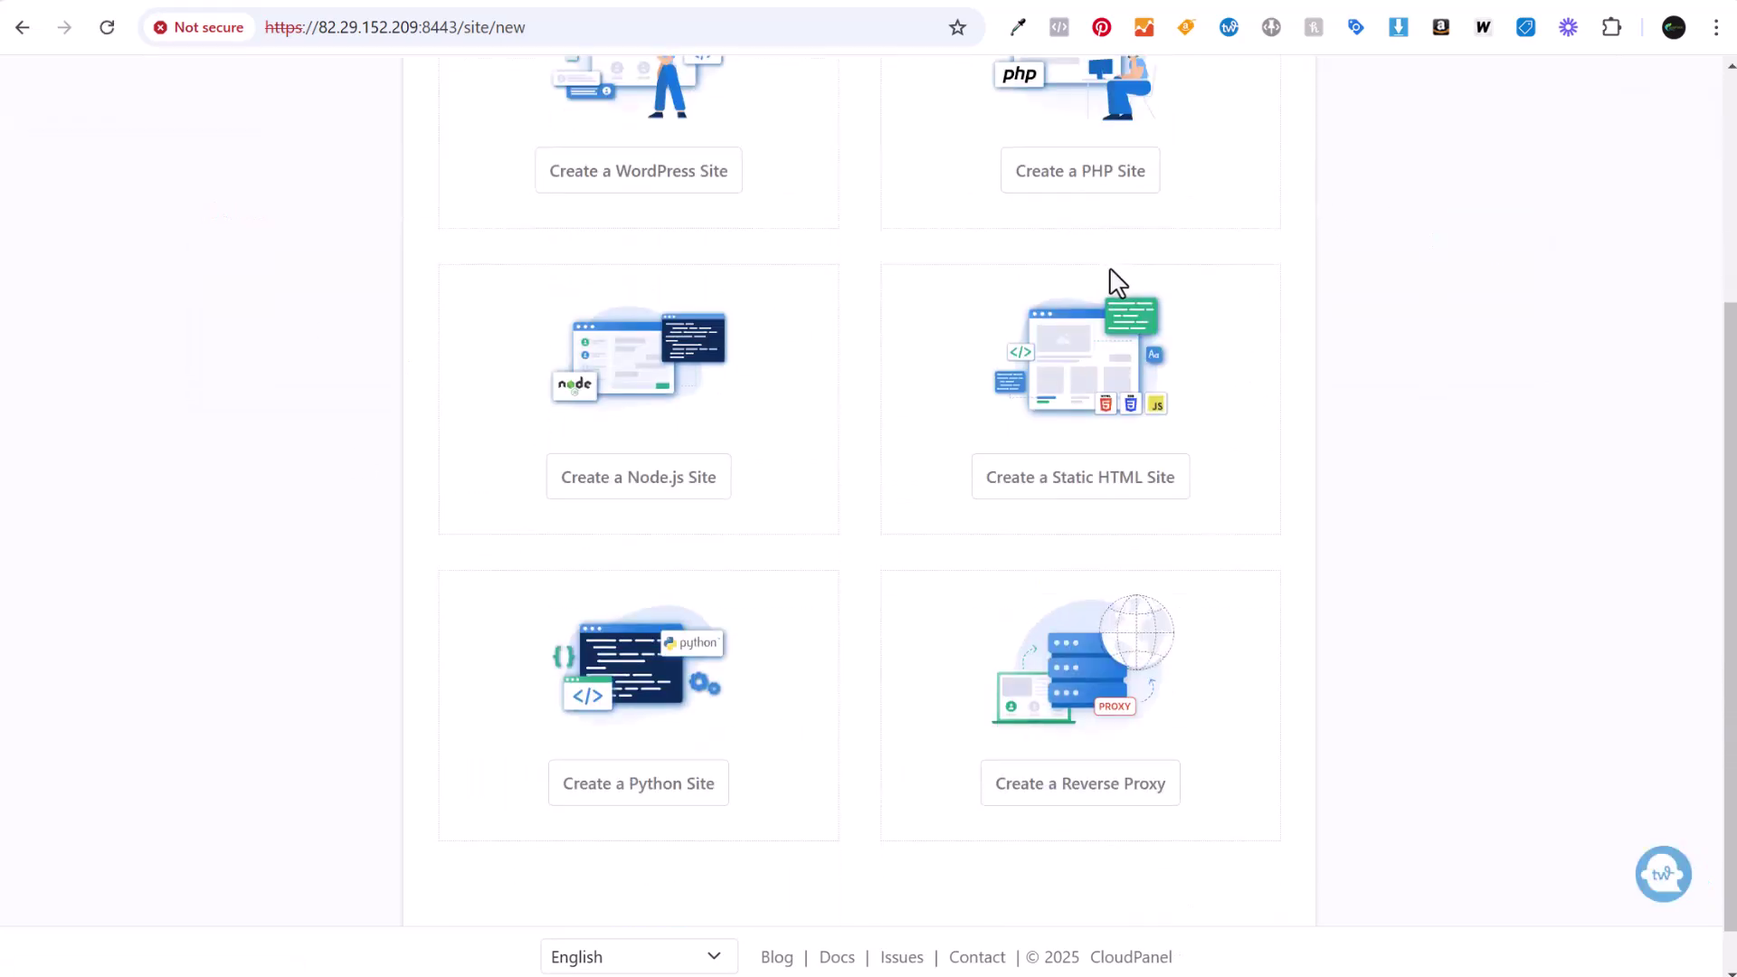
scroll(1071, 500, up, 4)
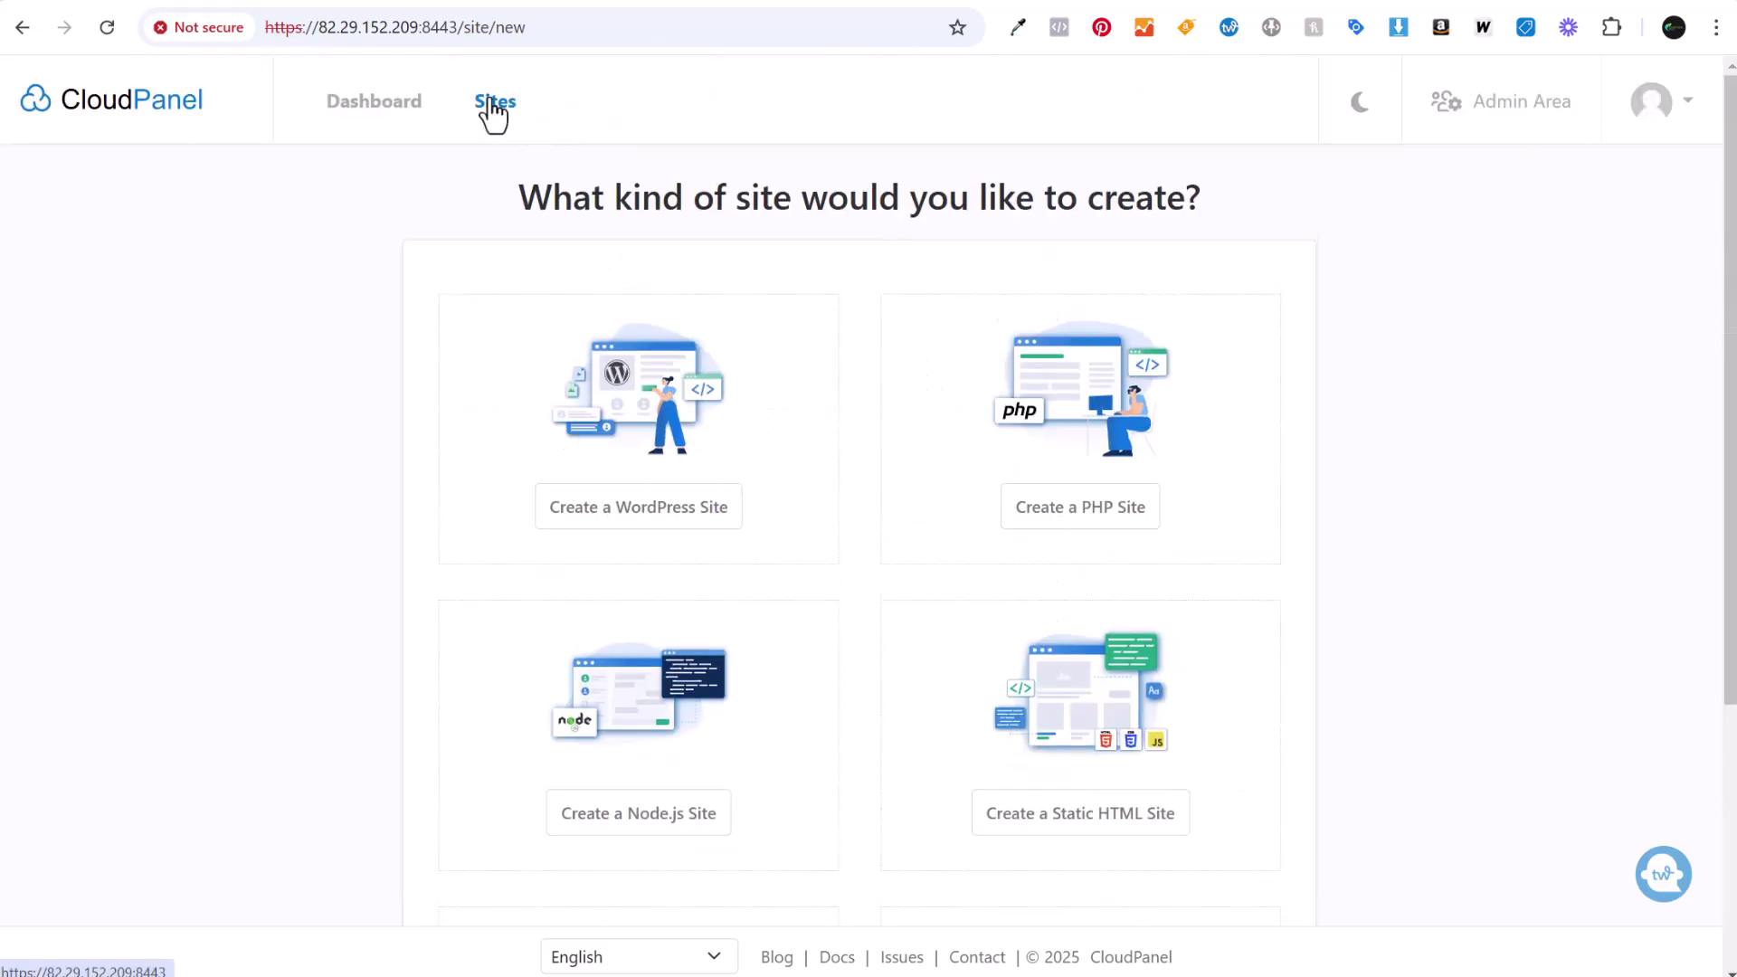
Review the CloudPanel dashboard showing 8 cores and 31 GB memory, then return to hPanel.
click(400, 112)
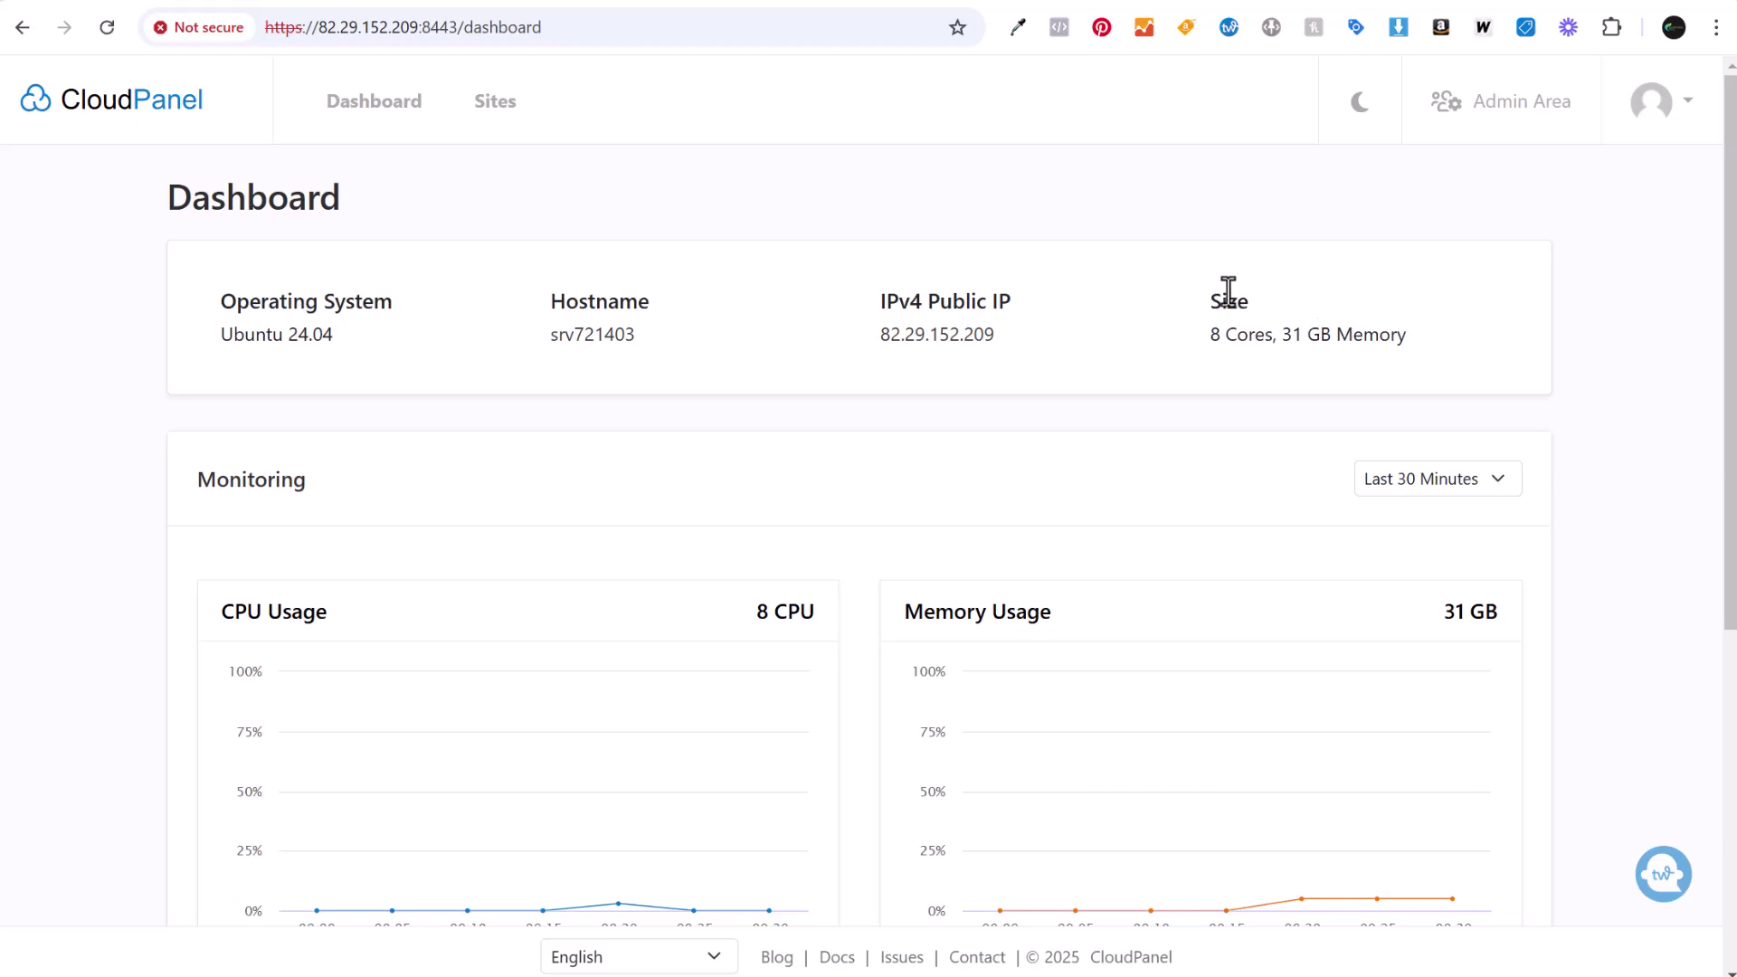
scroll(1457, 574, down, 3)
scroll(1508, 546, down, 2)
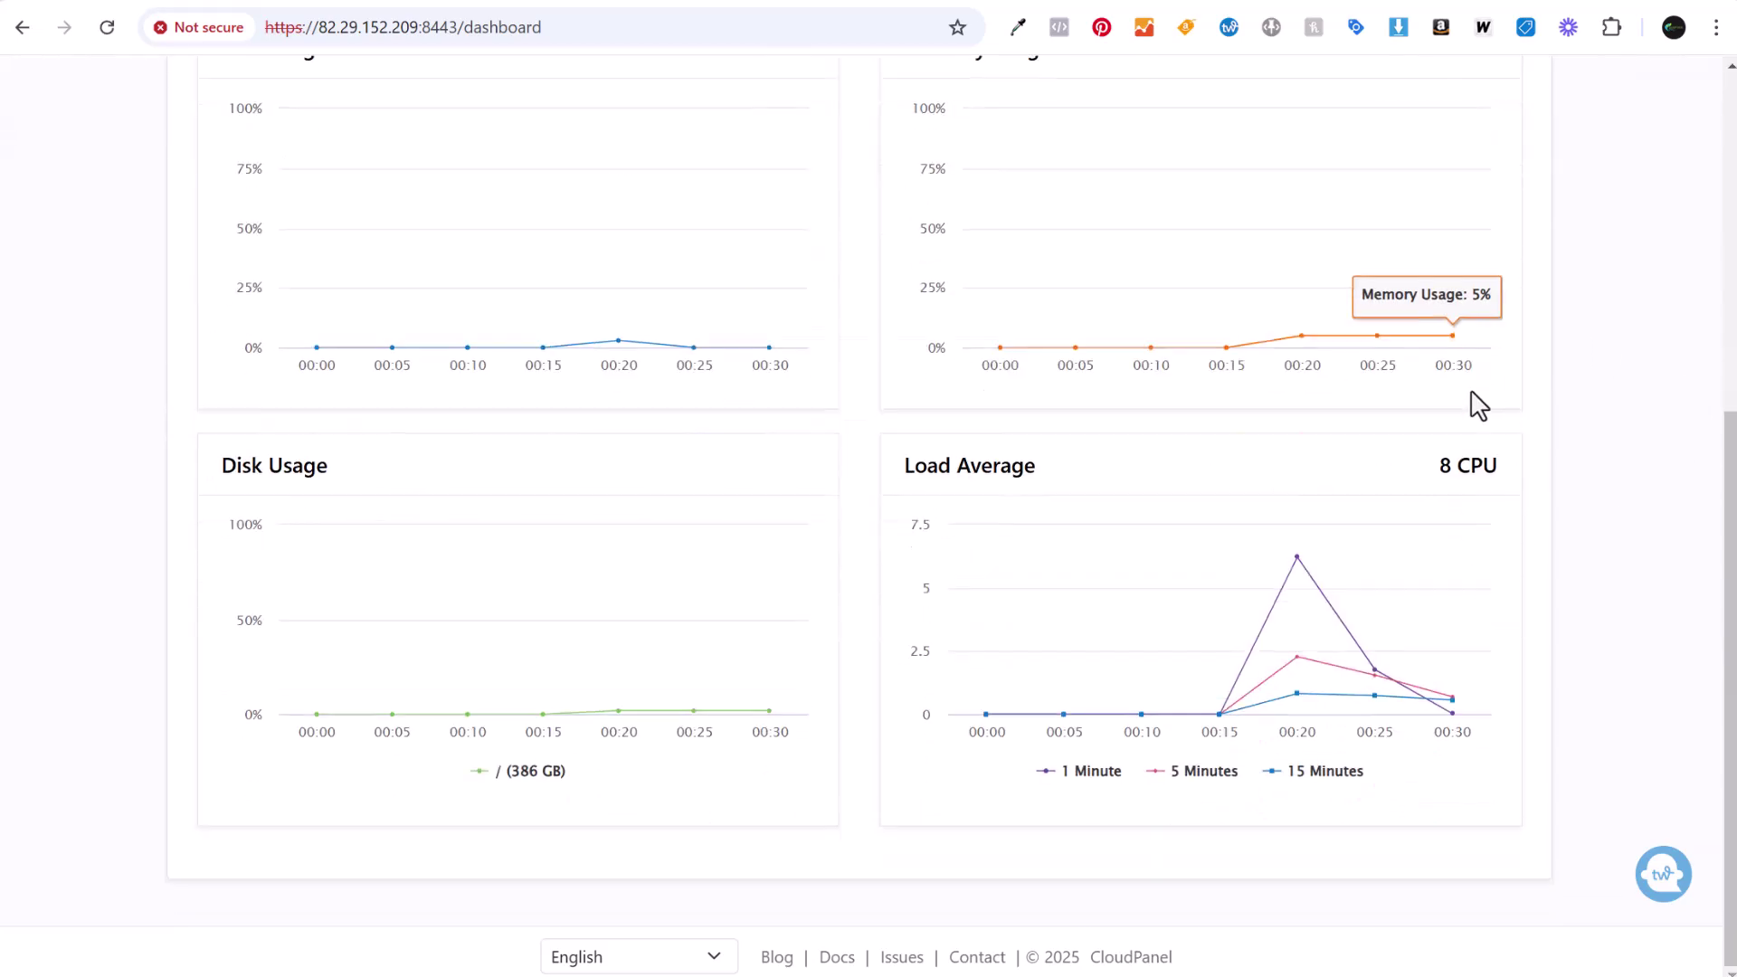
scroll(764, 232, up, 5)
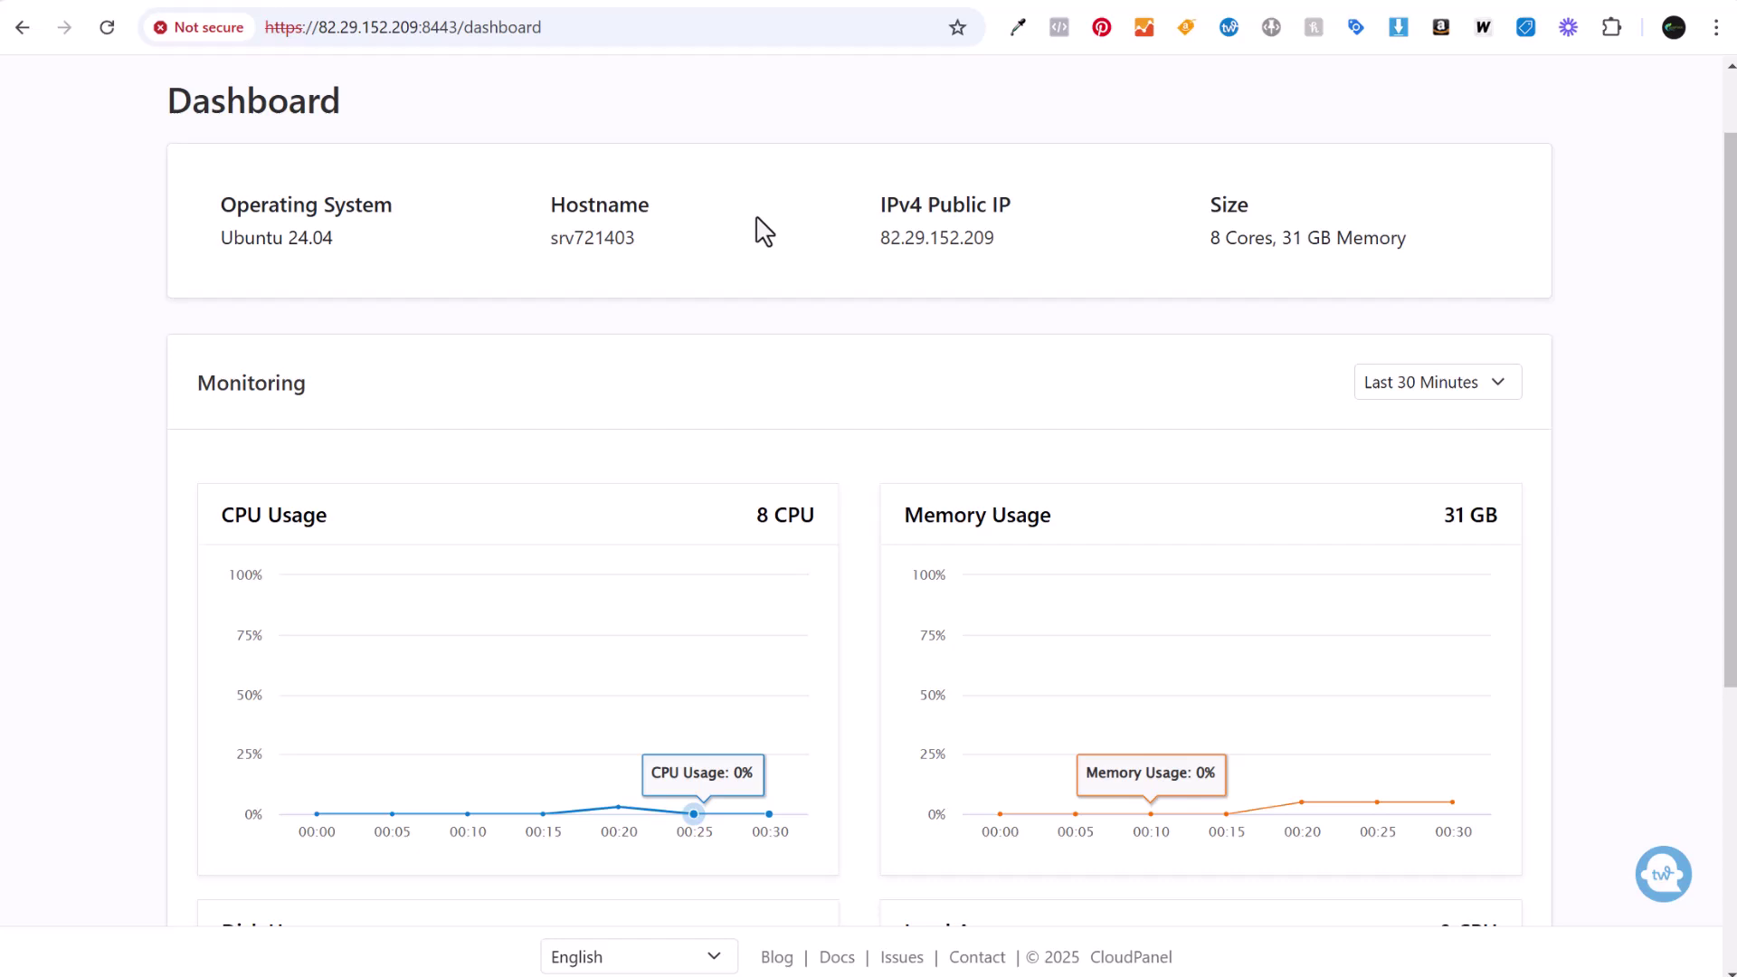
scroll(765, 233, up, 1)
click(172, 2)
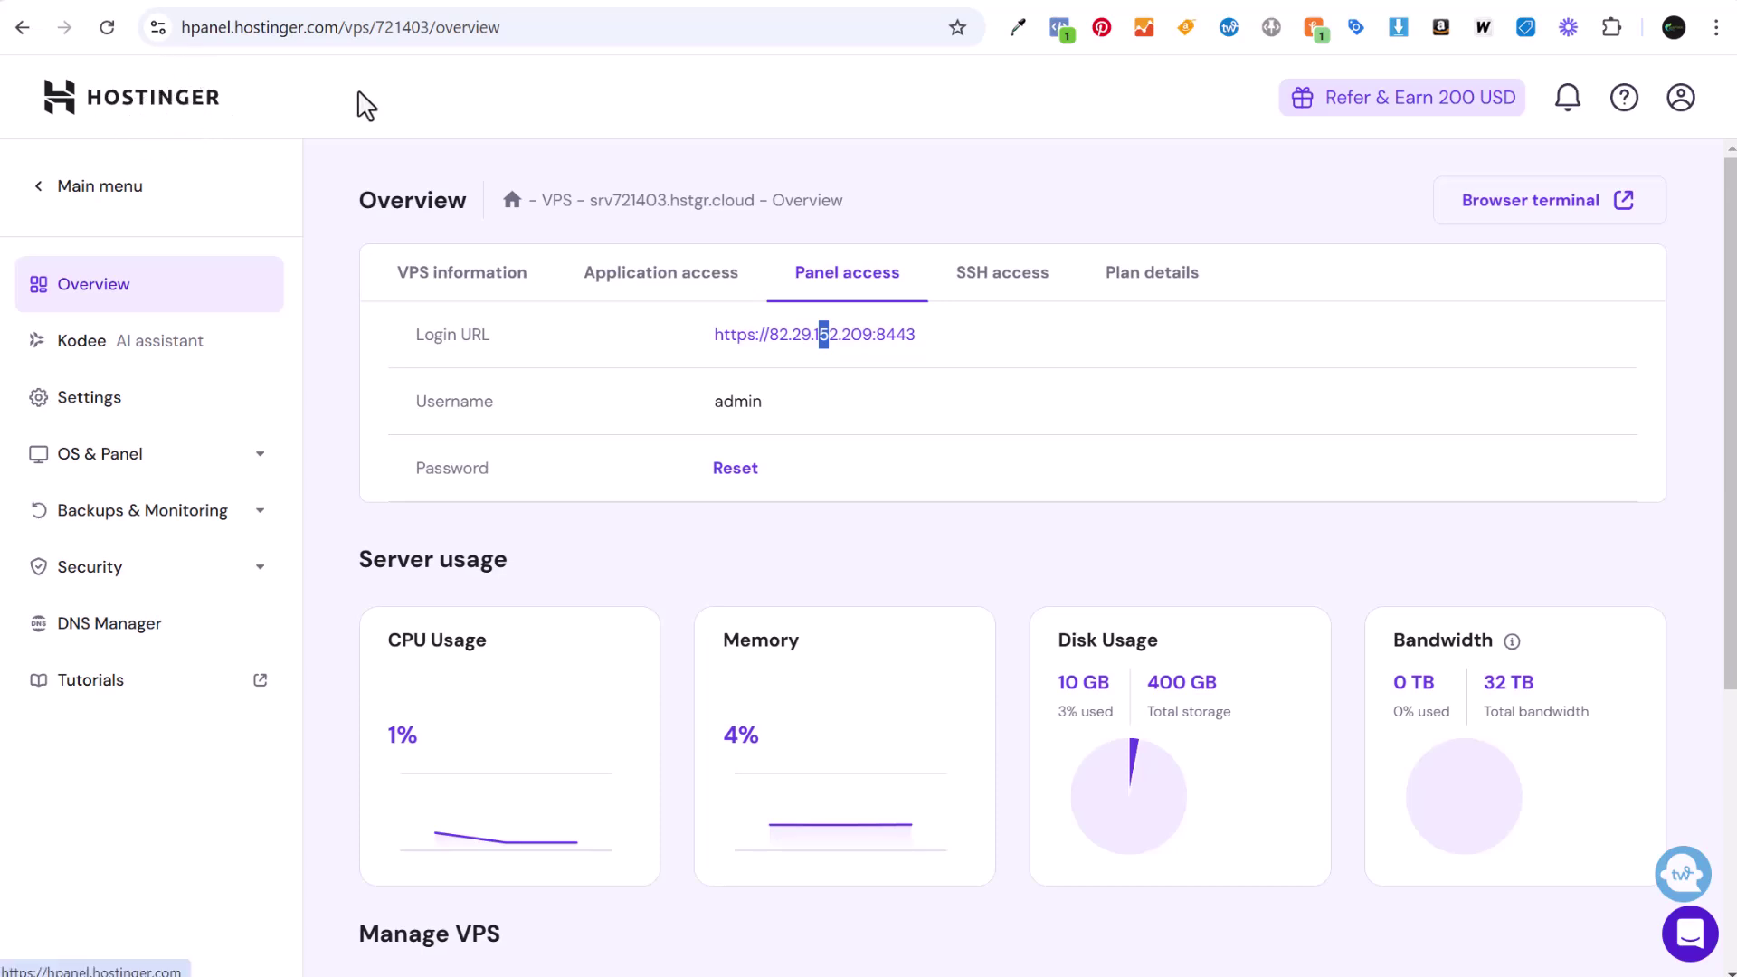
View the WordPress application template details (Ubuntu 24.04) and cancel without changing the OS.
click(122, 464)
click(123, 512)
scroll(1078, 586, down, 5)
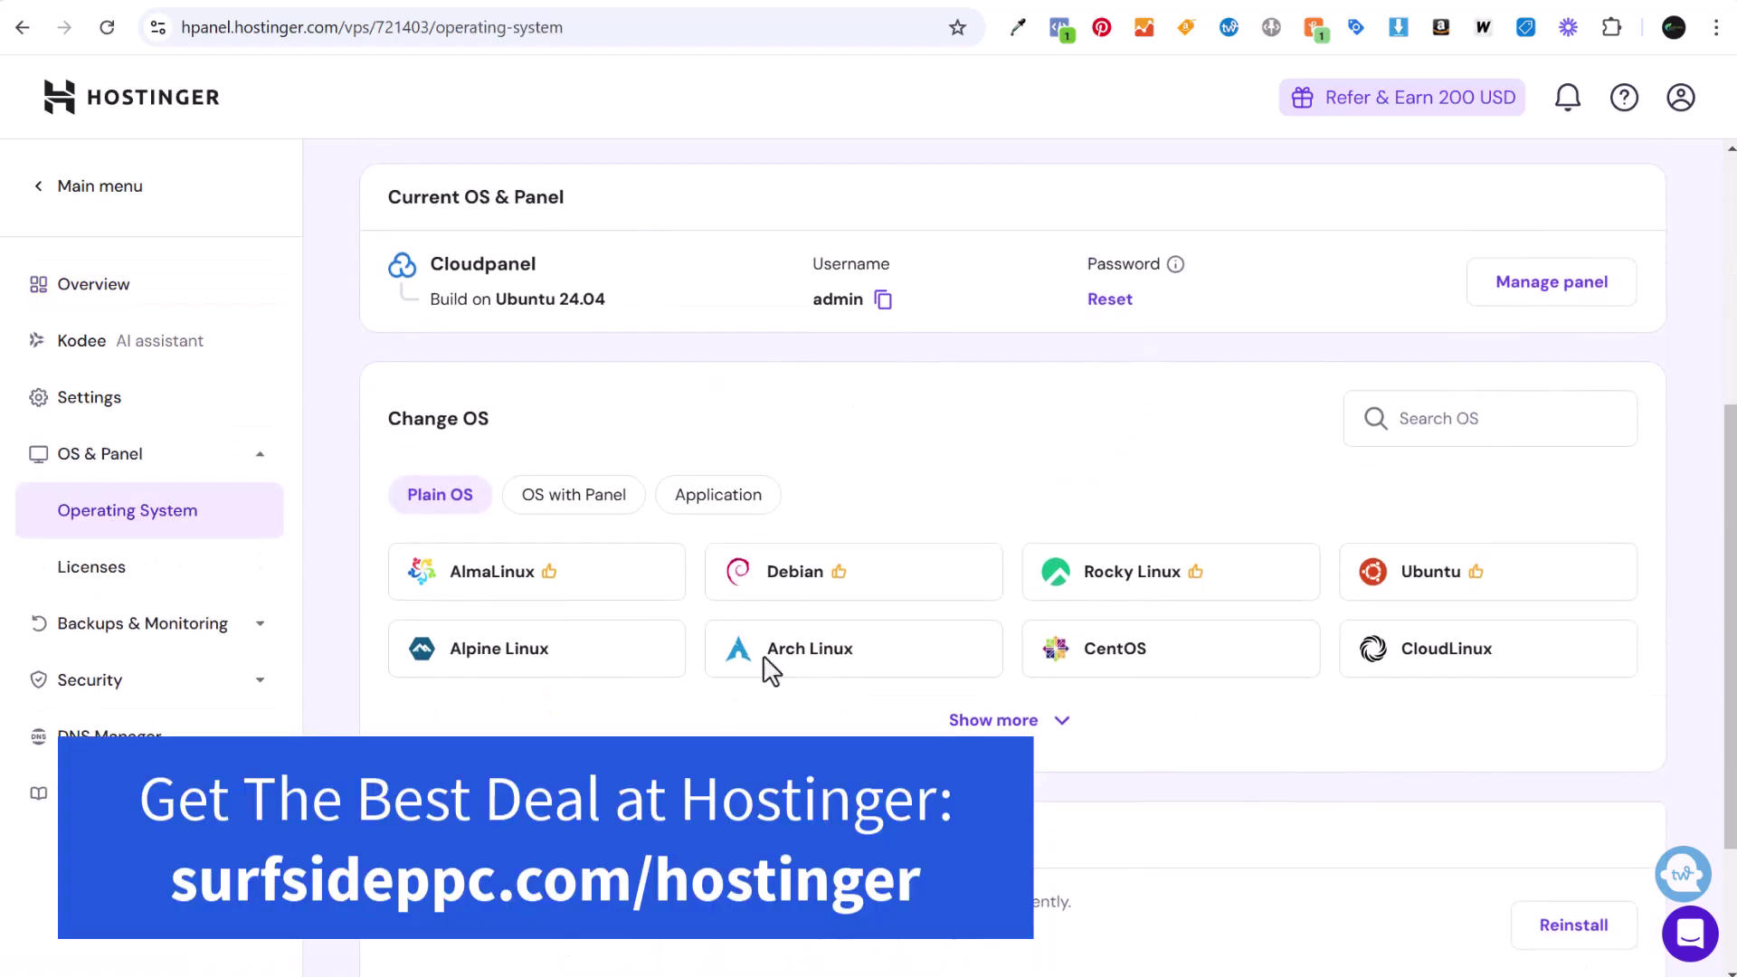
click(737, 498)
click(1441, 584)
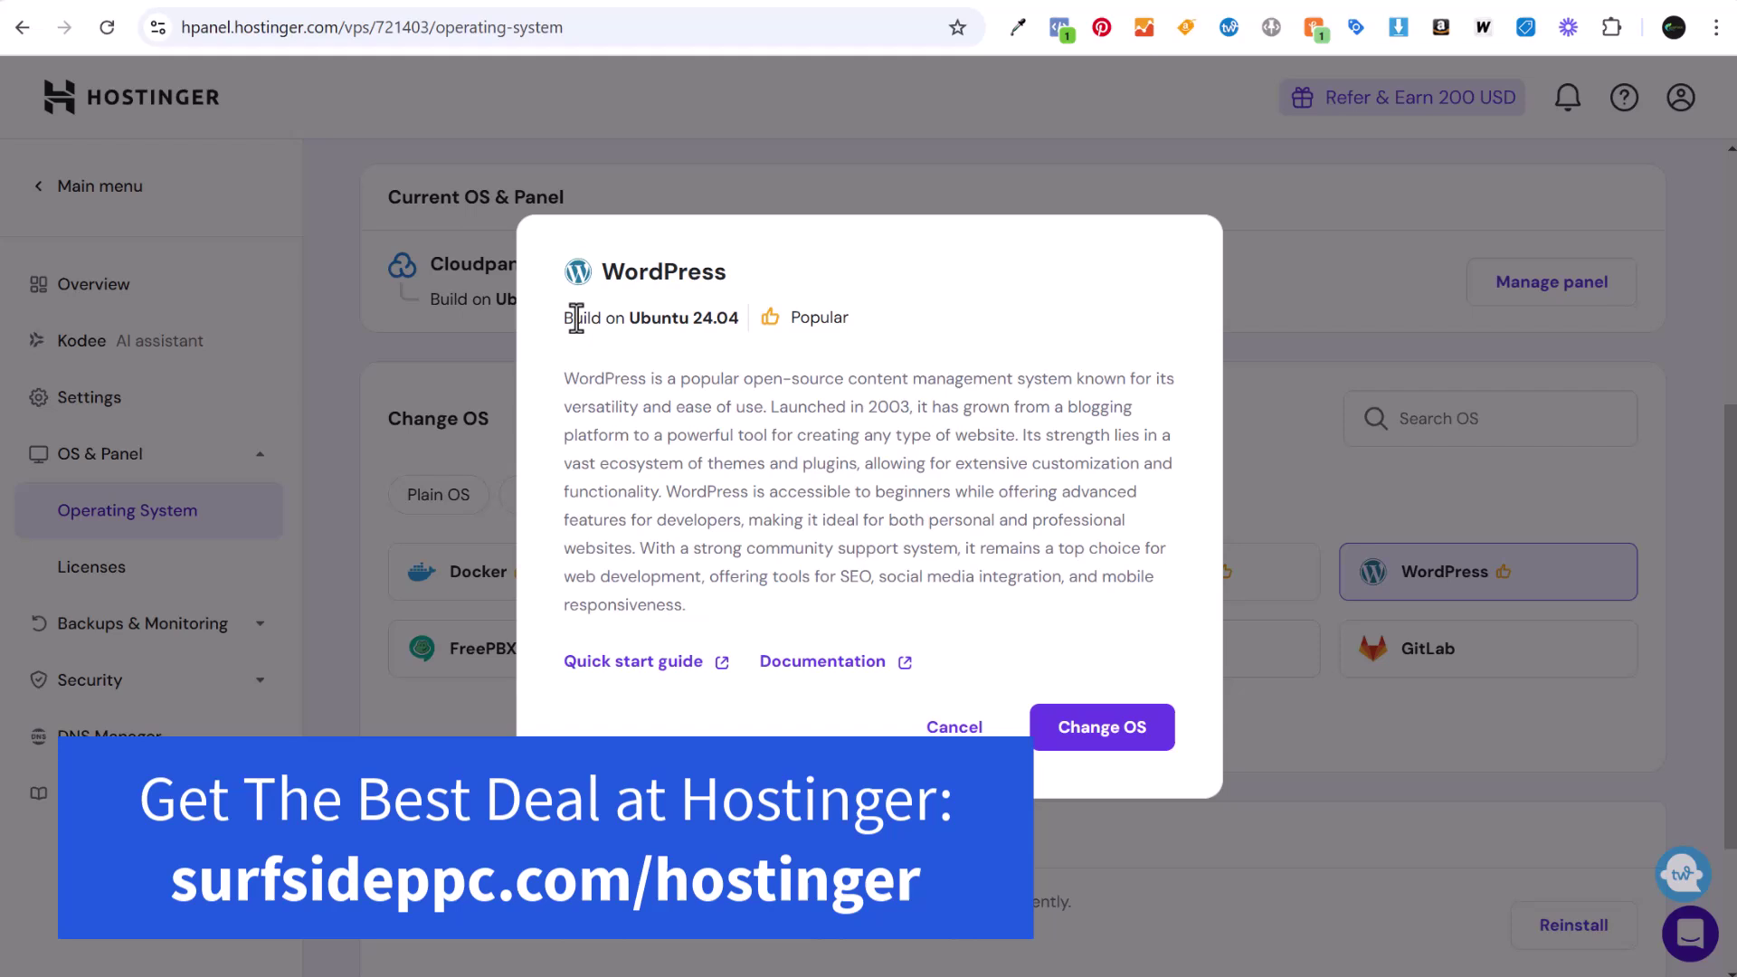
drag(740, 318, 693, 318)
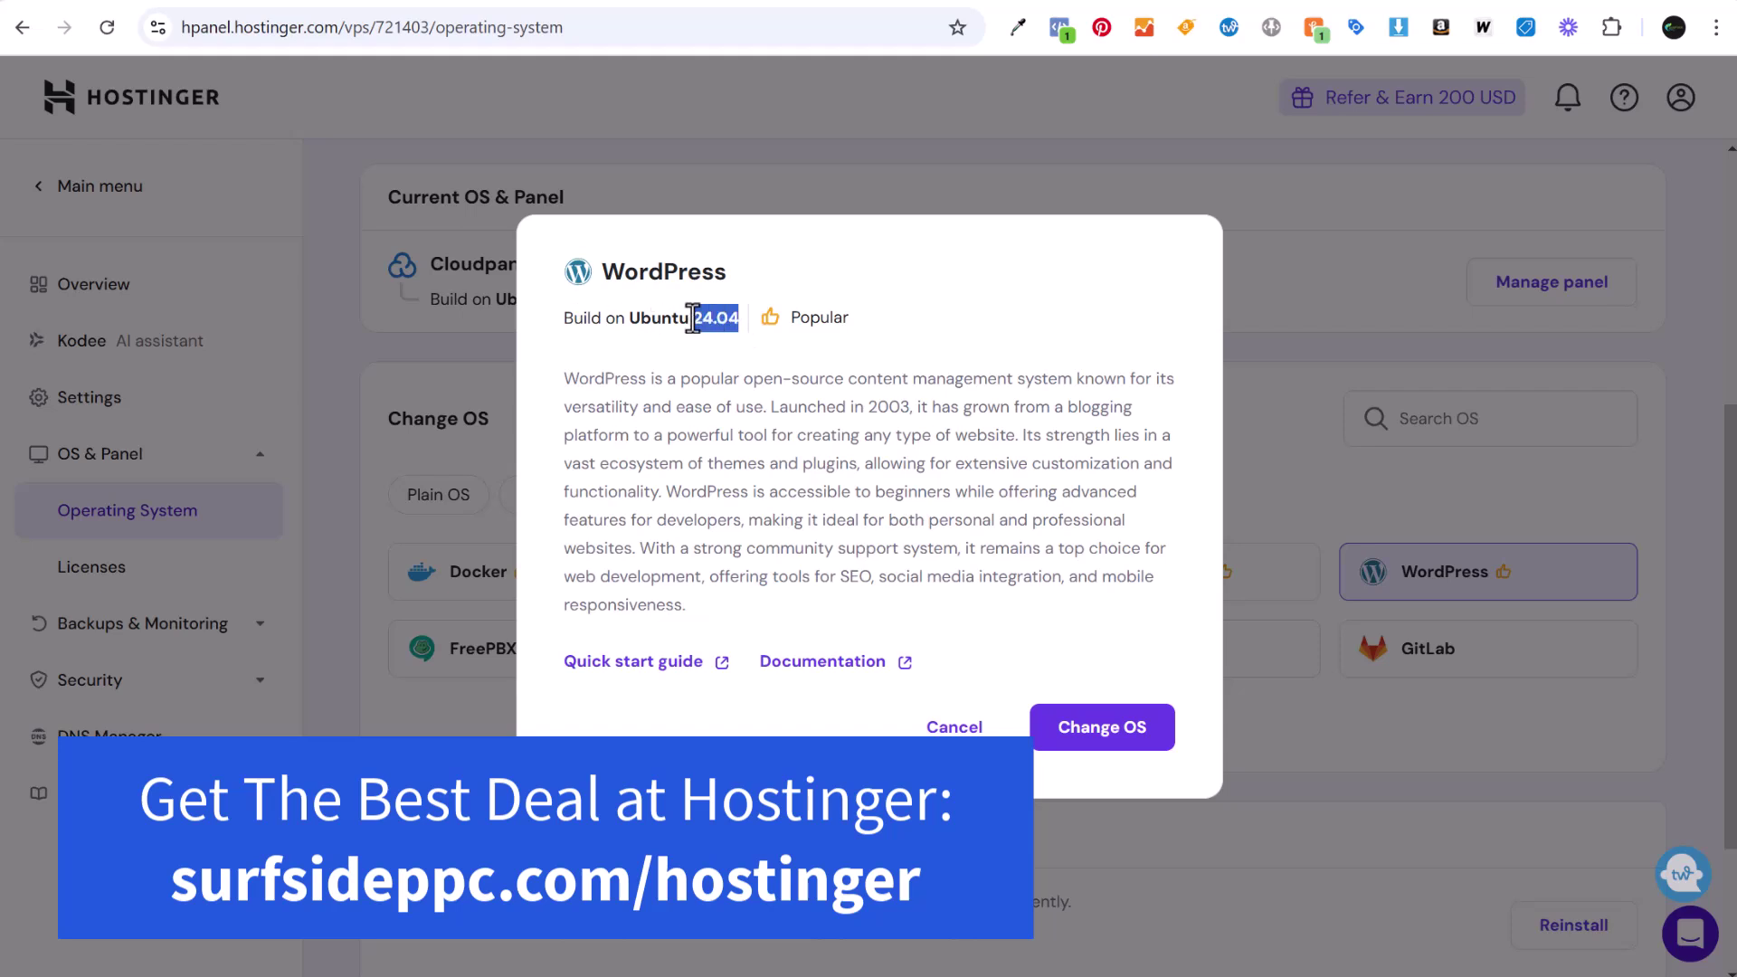
click(811, 512)
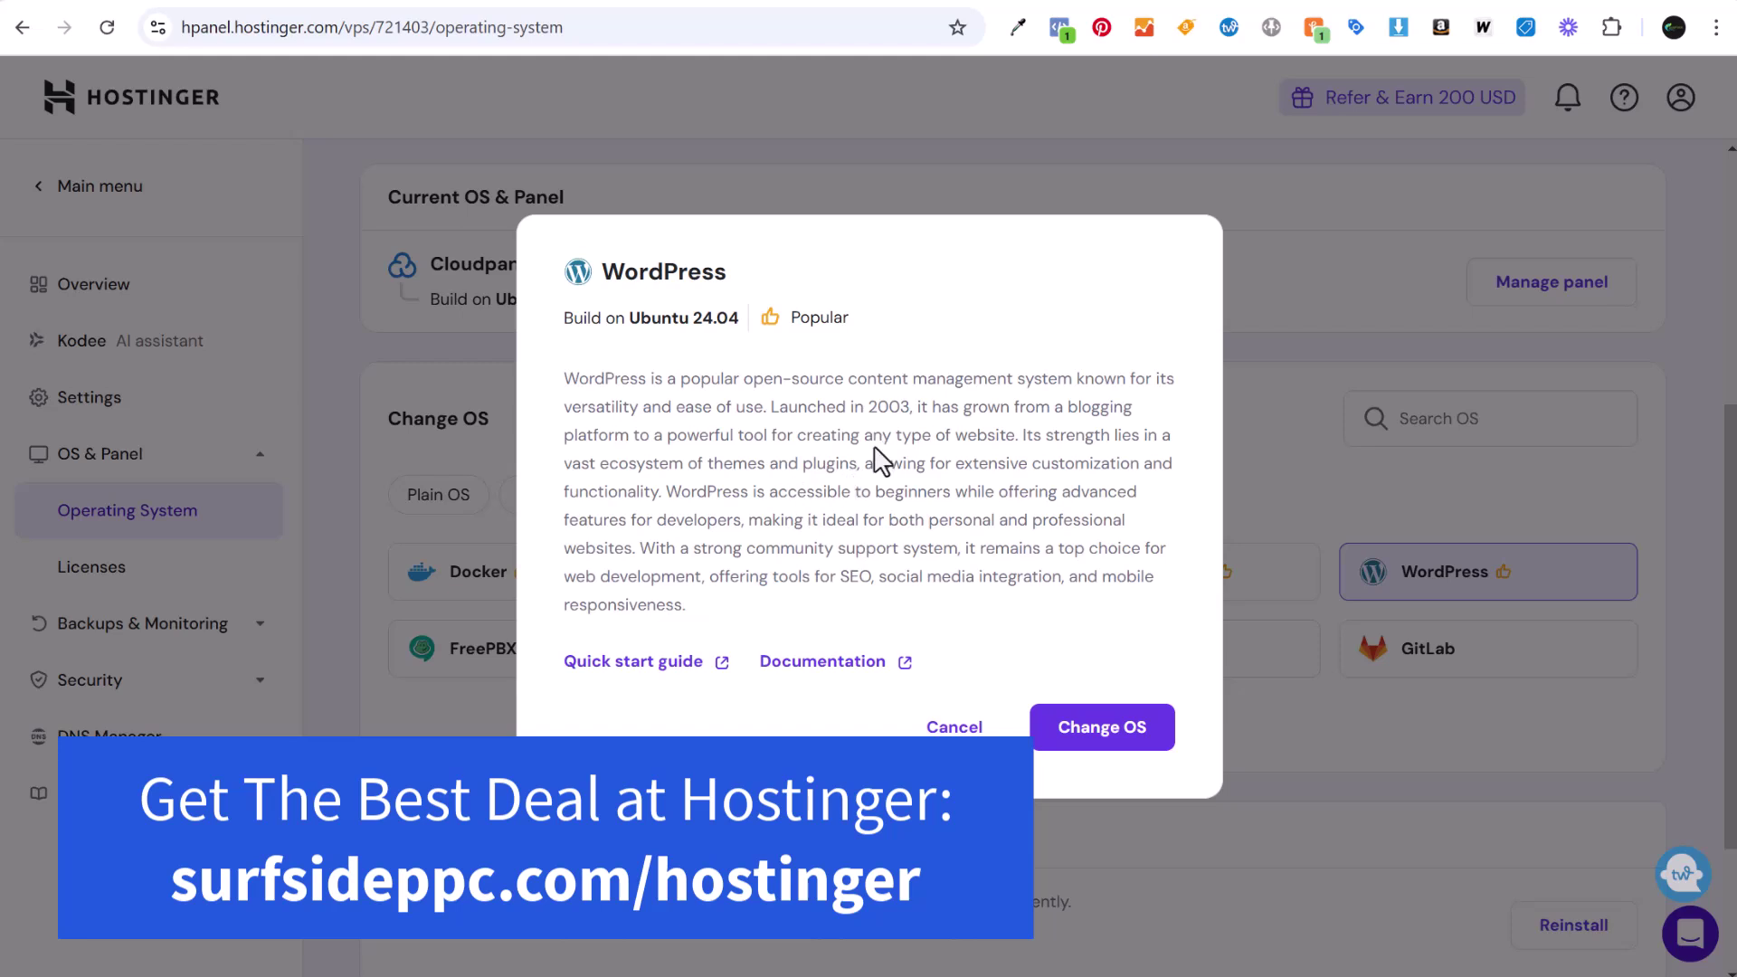
click(1041, 153)
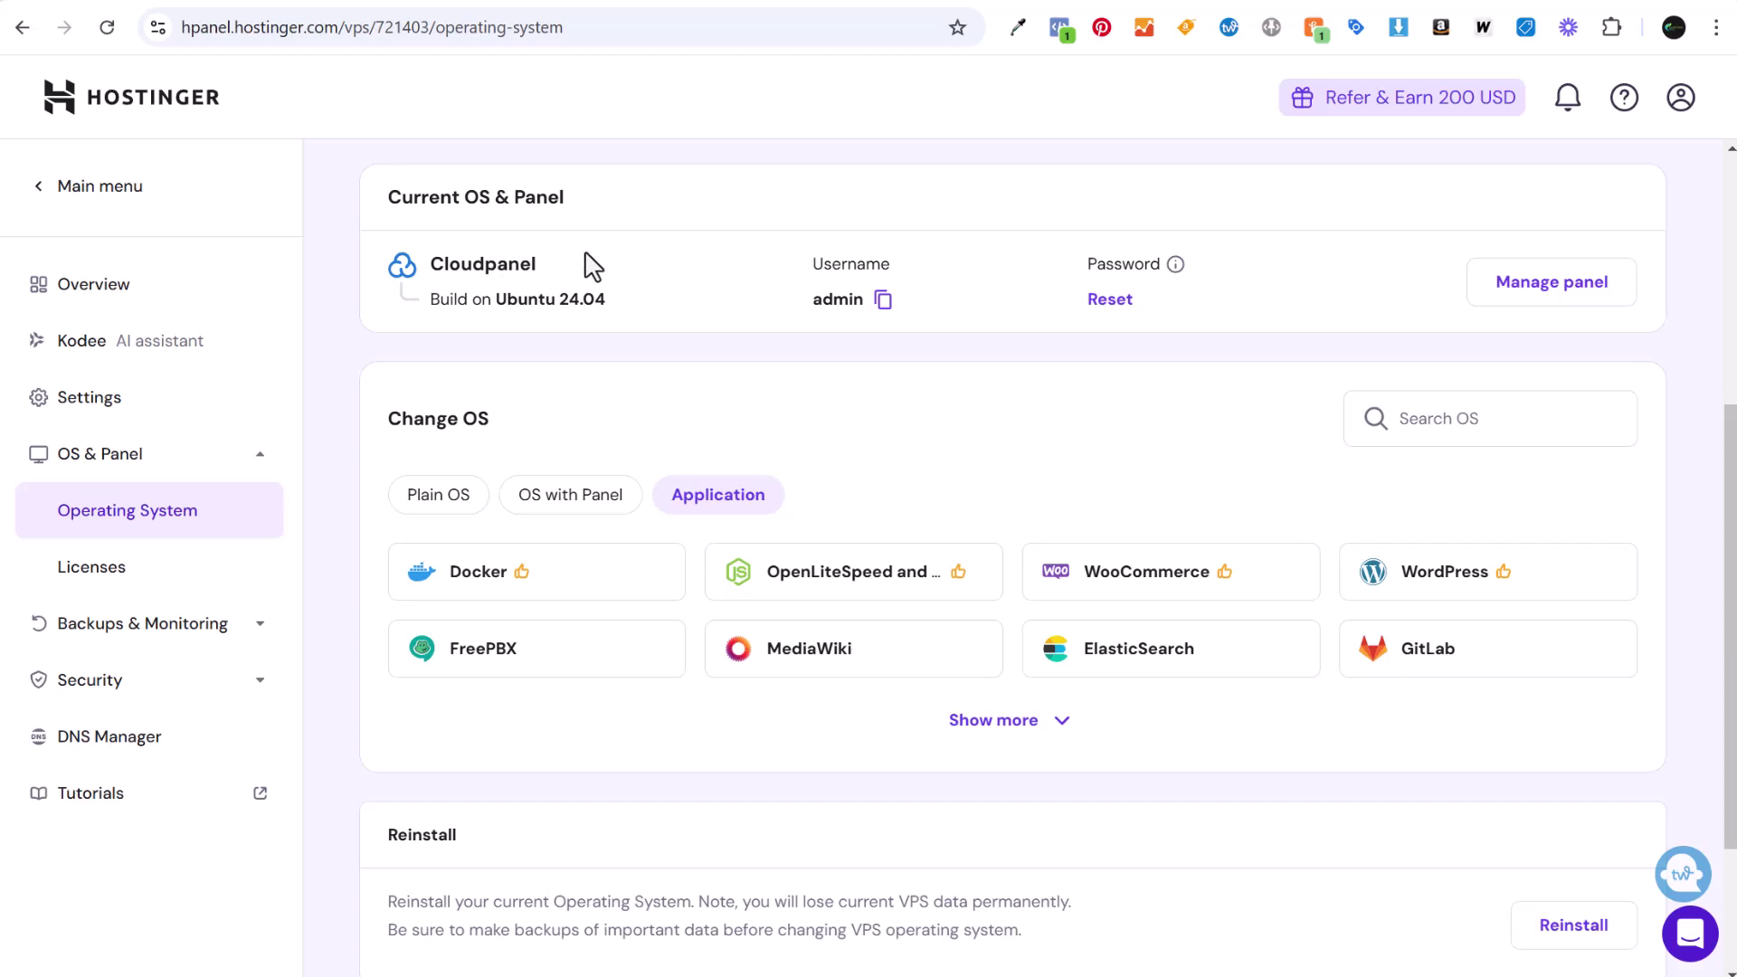
Return to the WordPress admin dashboard showing the Welcome to WordPress 6.7.1 panel.
click(435, 4)
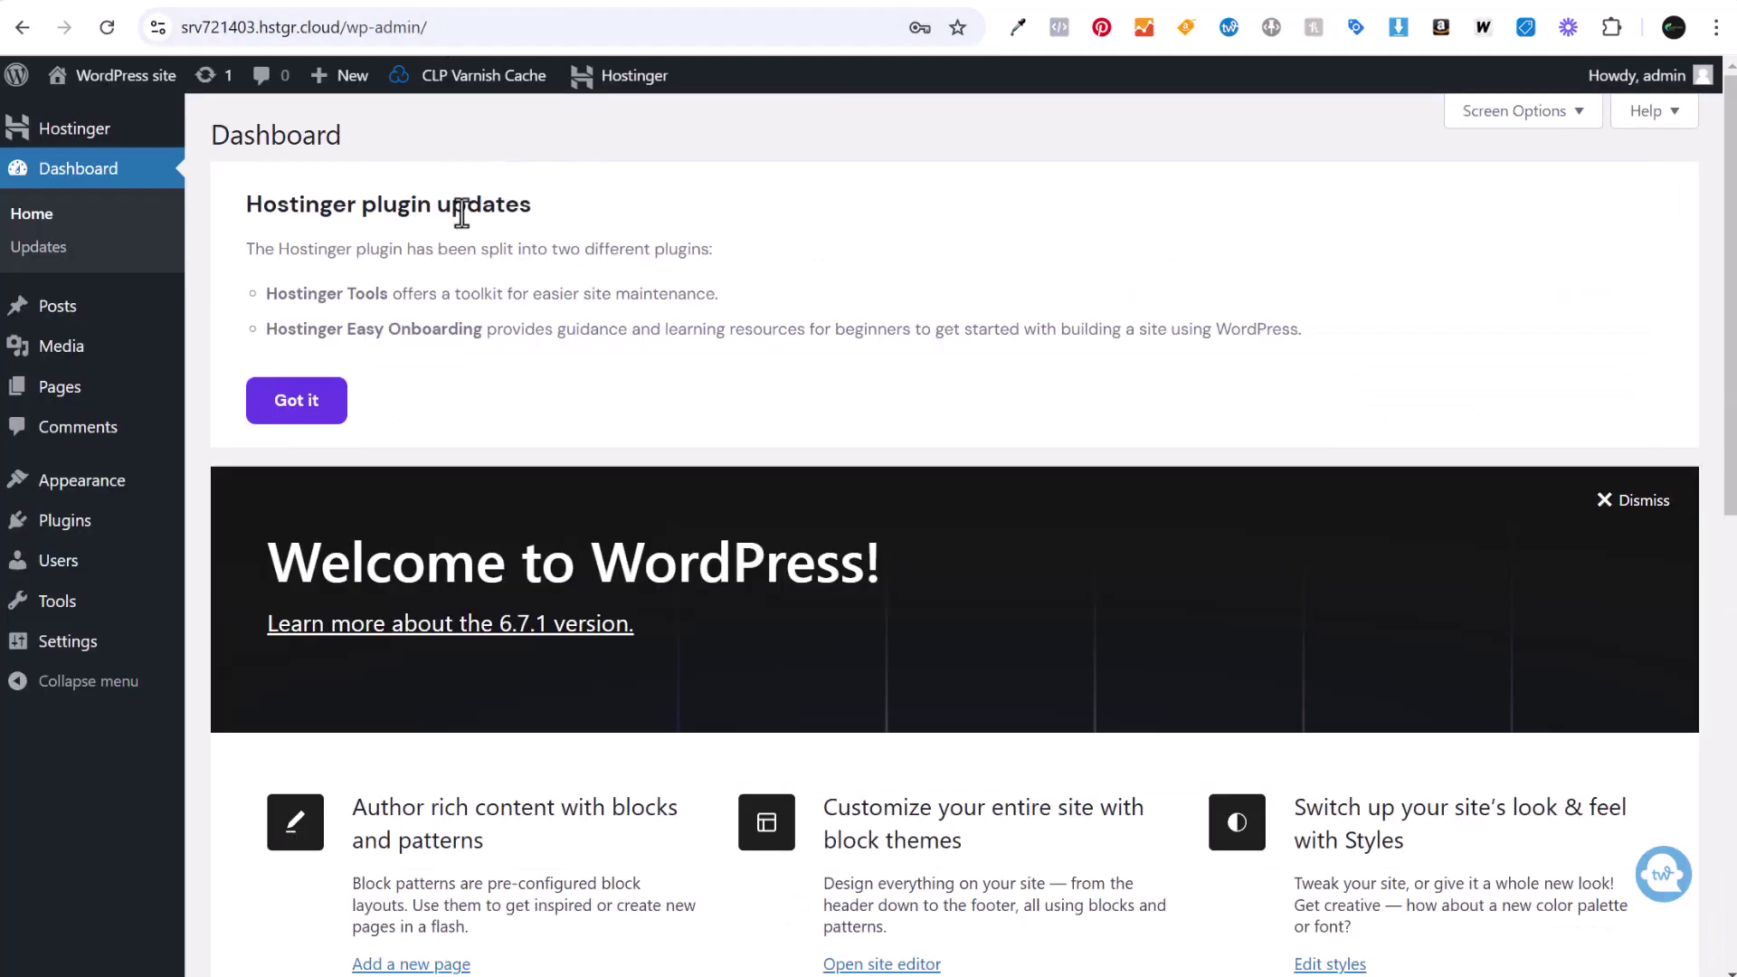